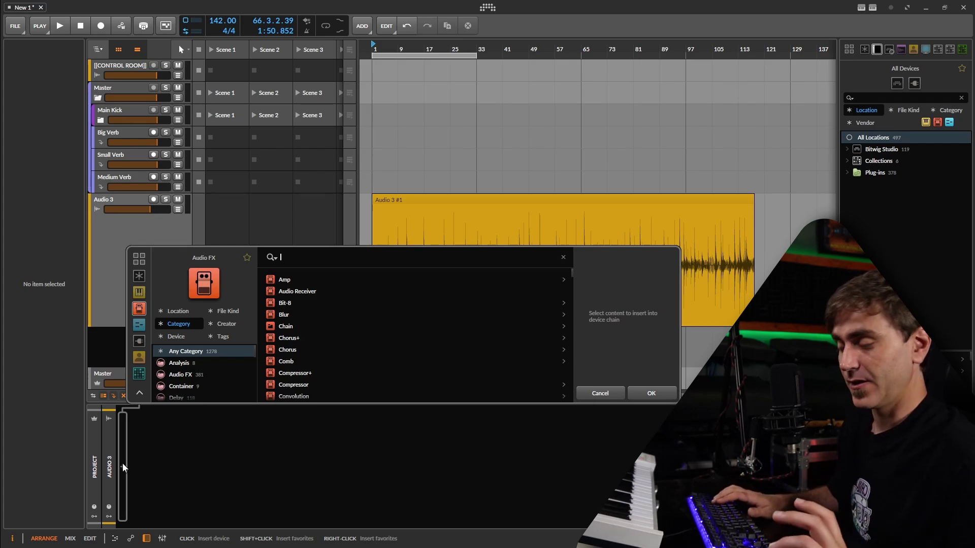
Step: Insert the Loud Split device into the Audio 3 track's device chain
type("lou")
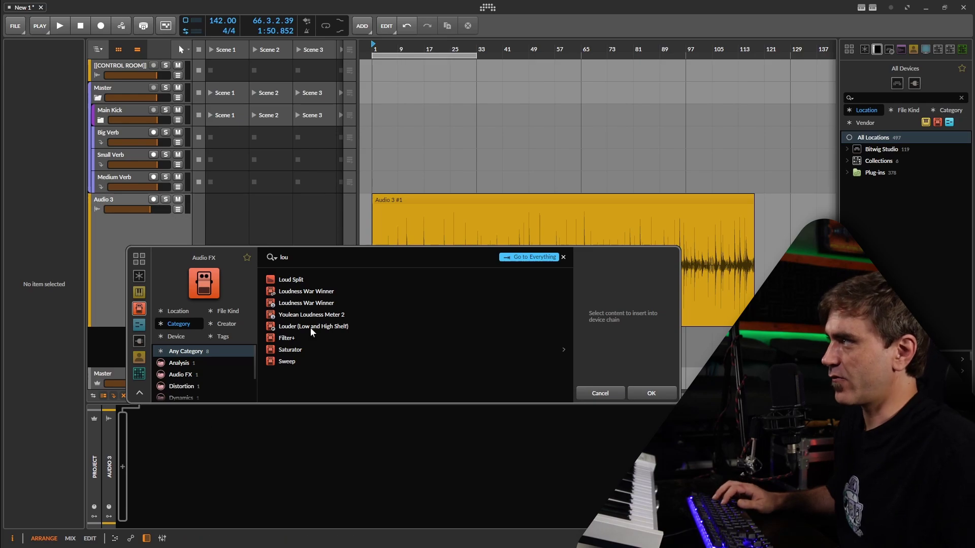
left_click(306, 282)
left_click(649, 391)
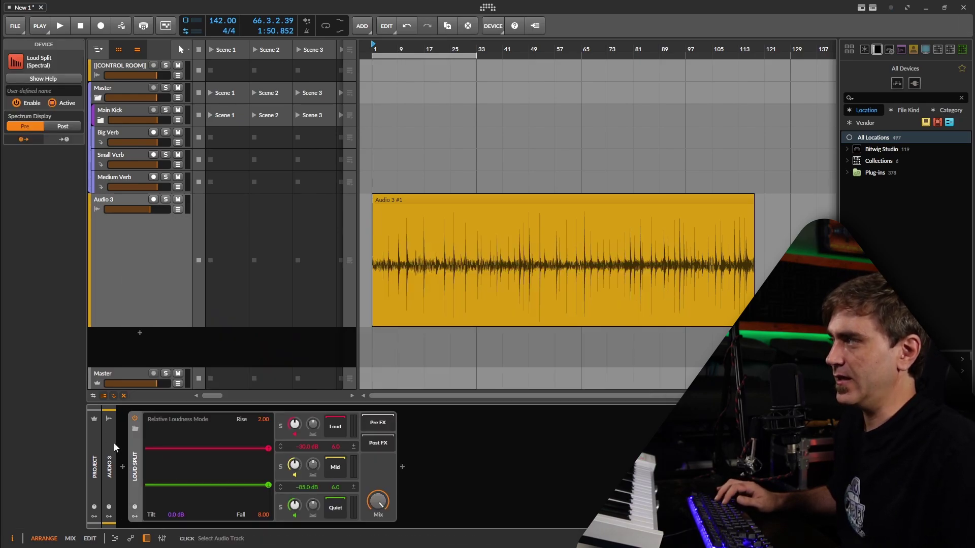
Step: Add a Harmonic Split device after Loud Split and switch it off
left_click(402, 467)
type("har")
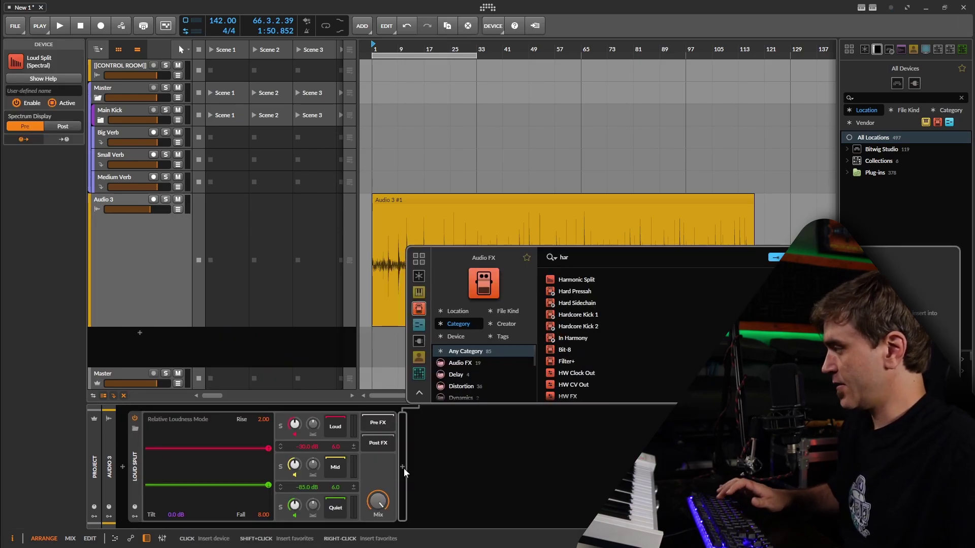
left_click(575, 278)
left_click(576, 422)
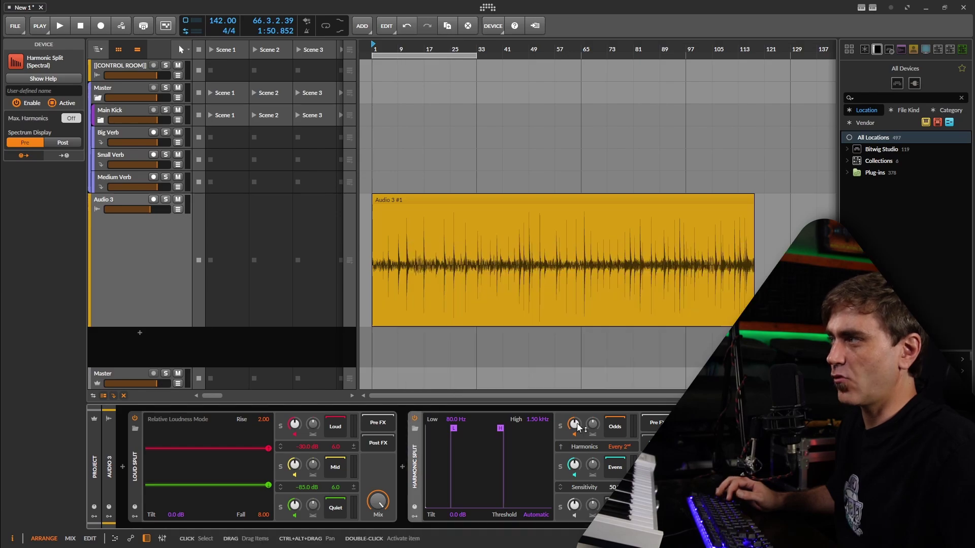
left_click(415, 419)
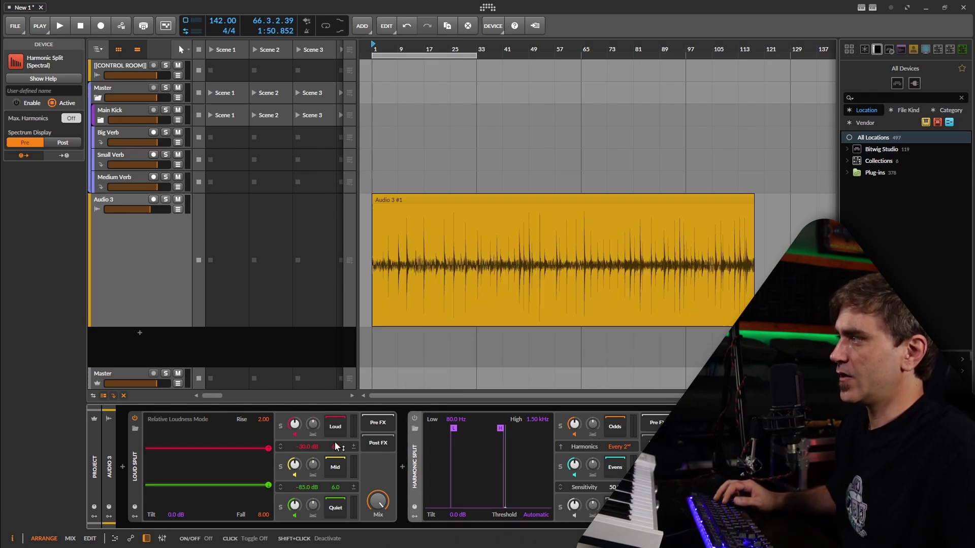
Step: Return the playback start to bar 1 and audition the start of the Audio 3 clip through Loud Split
left_click_drag(374, 45, 373, 48)
left_click(373, 47)
left_click_drag(379, 268, 457, 269)
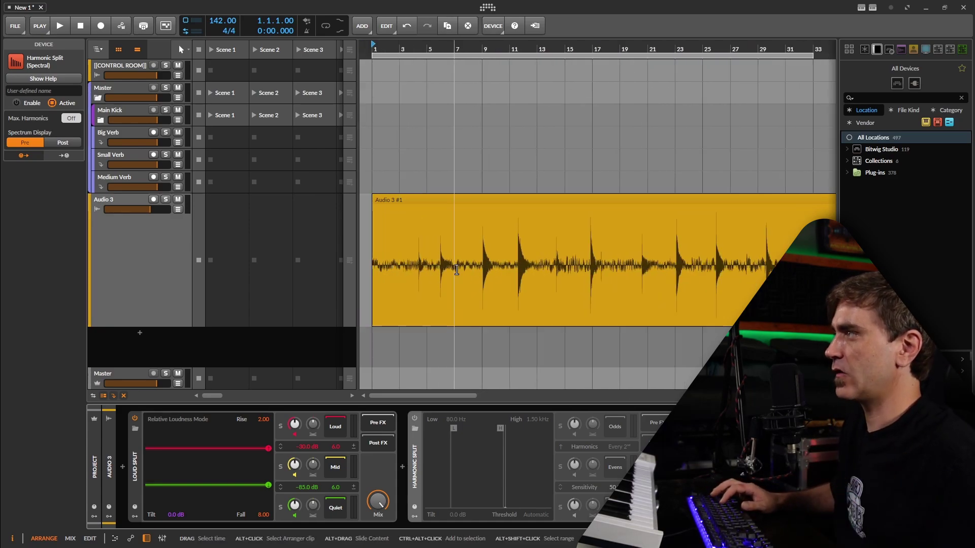
left_click(392, 65)
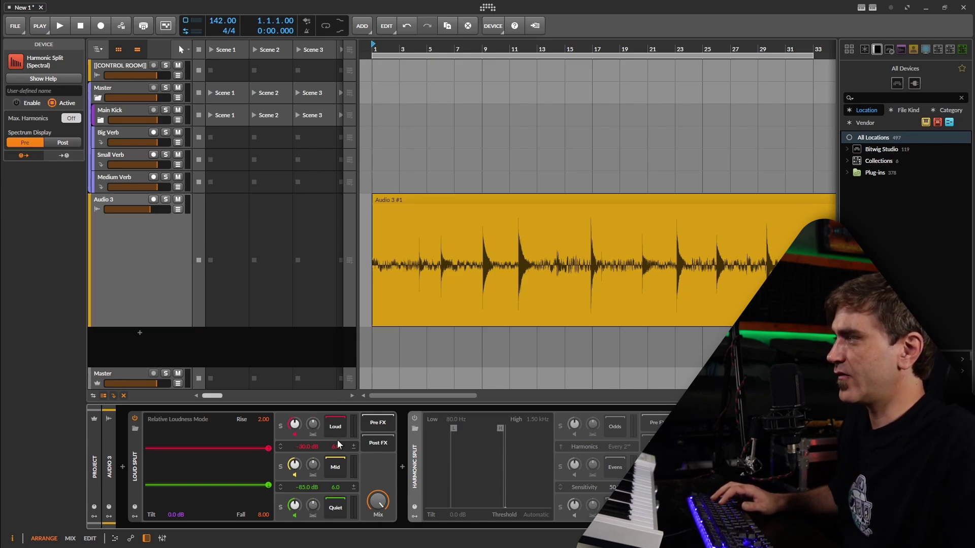
key("space")
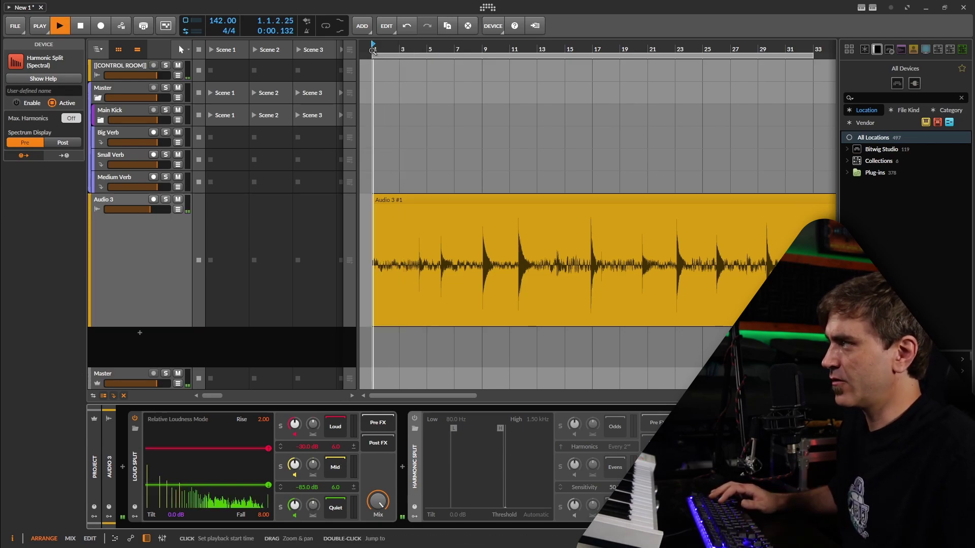
key("space")
key("space")
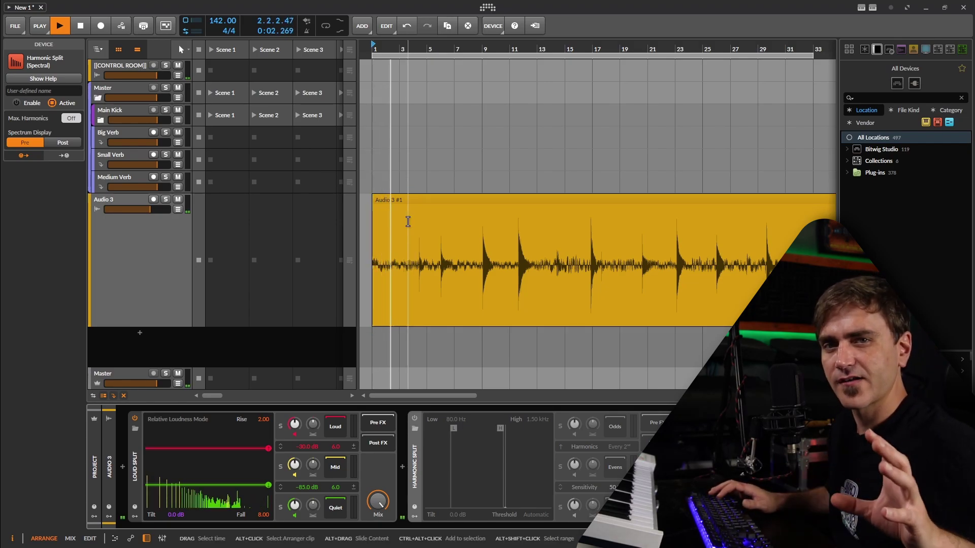
key("space")
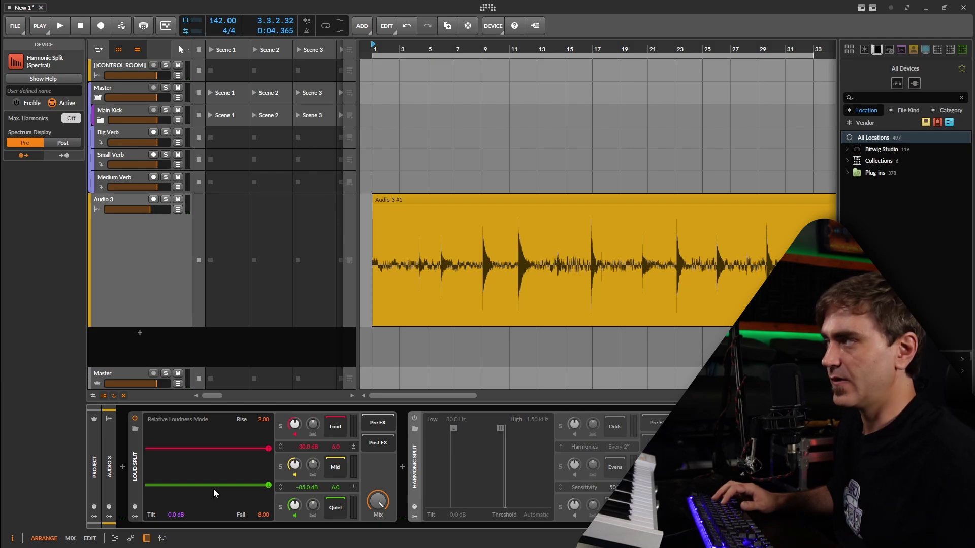
Step: Set Loud Split's lower threshold to -74.3 dB and its tilt to +6.0 dB, checking the spectrum during playback
left_click_drag(254, 486, 215, 468)
key("space")
left_click_drag(172, 516, 172, 514)
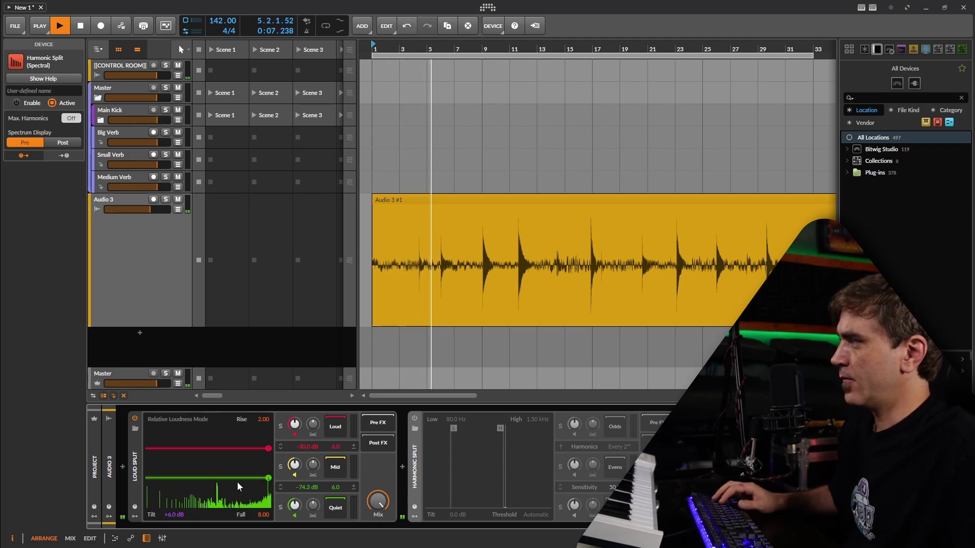
key("space")
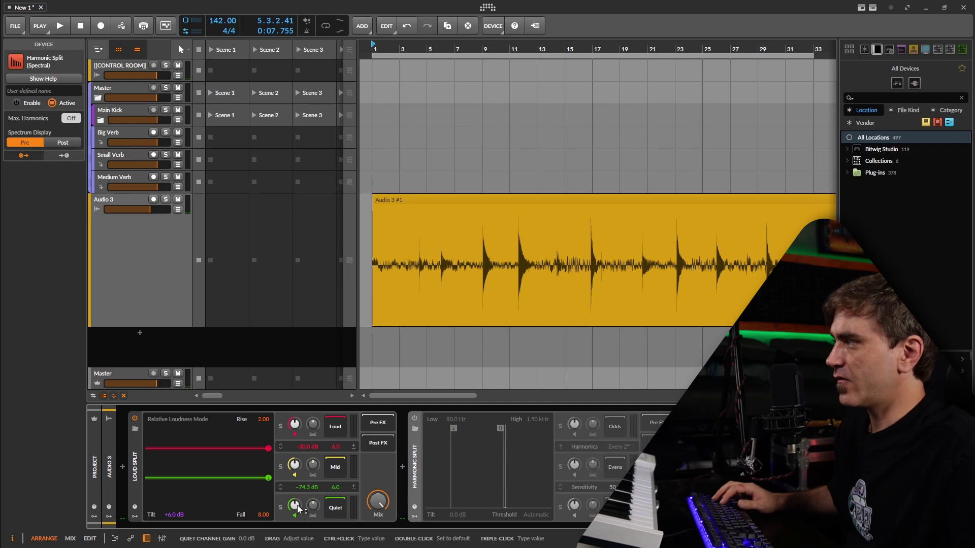
Step: Turn down the Quiet channel's gain and set Loud Split's lower threshold to -72.8 dB while auditioning the clip
left_click_drag(299, 509, 299, 522)
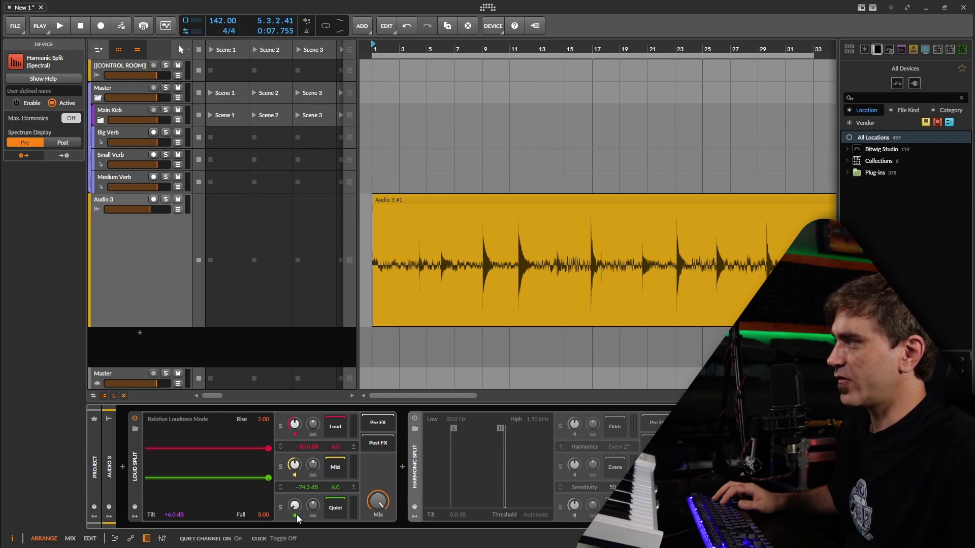
key("space")
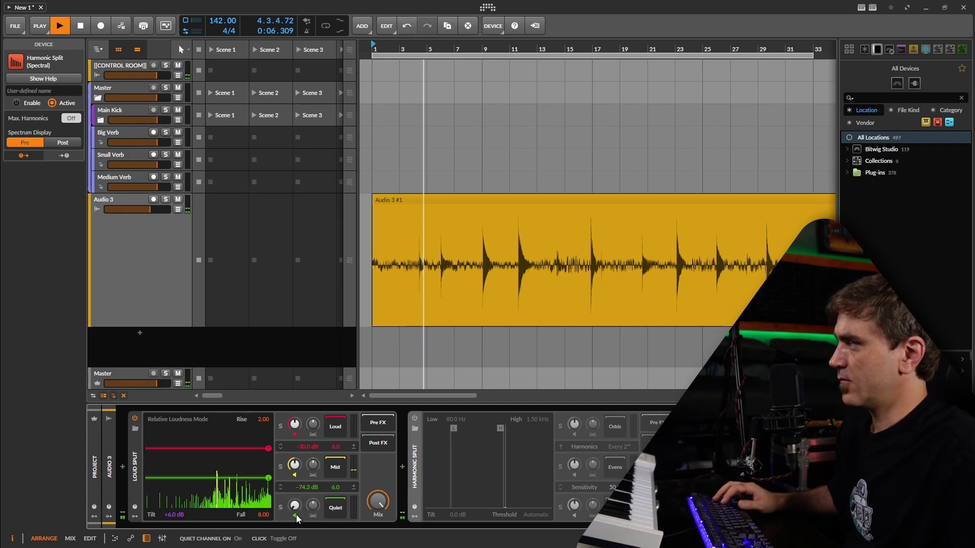
key("space")
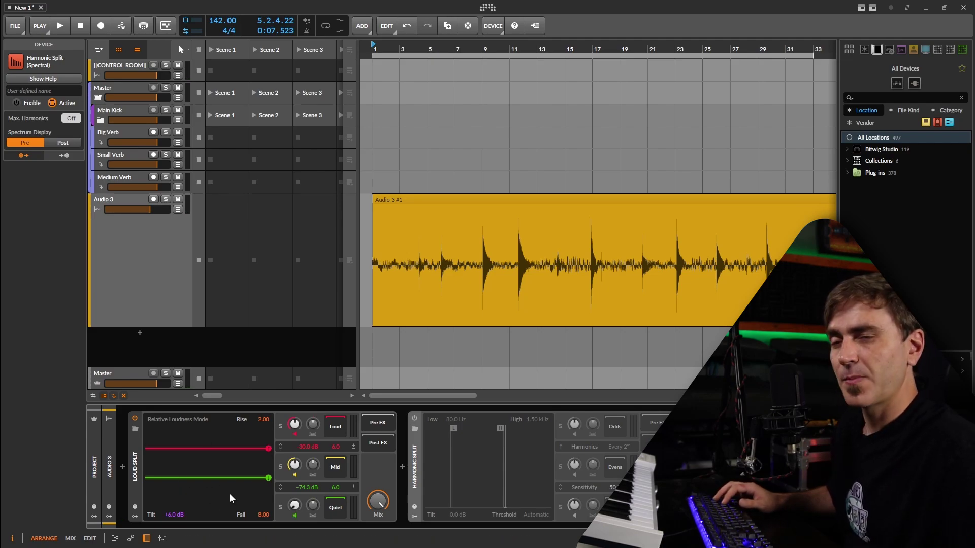
key("space")
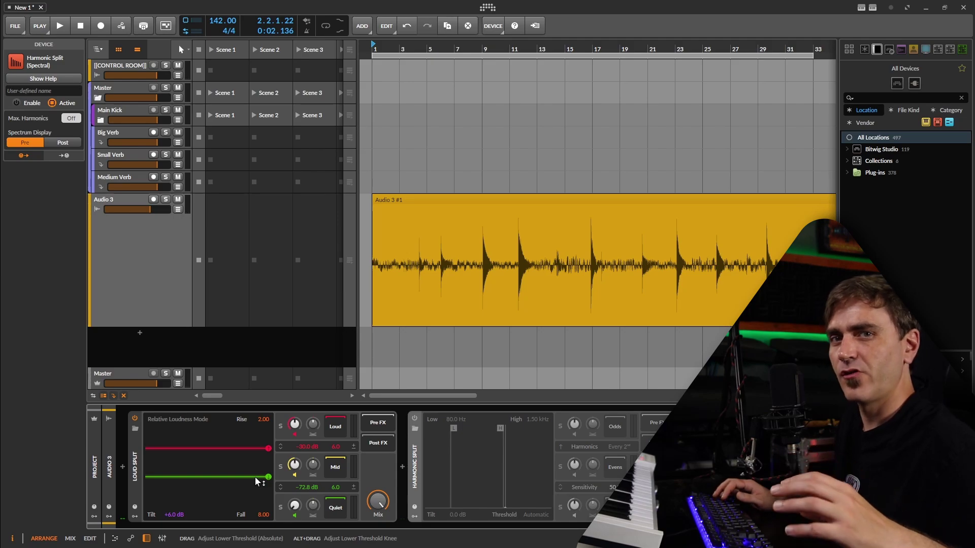
Step: Switch Harmonic Split on and set its Harmonics option to Fundamental
left_click(414, 418)
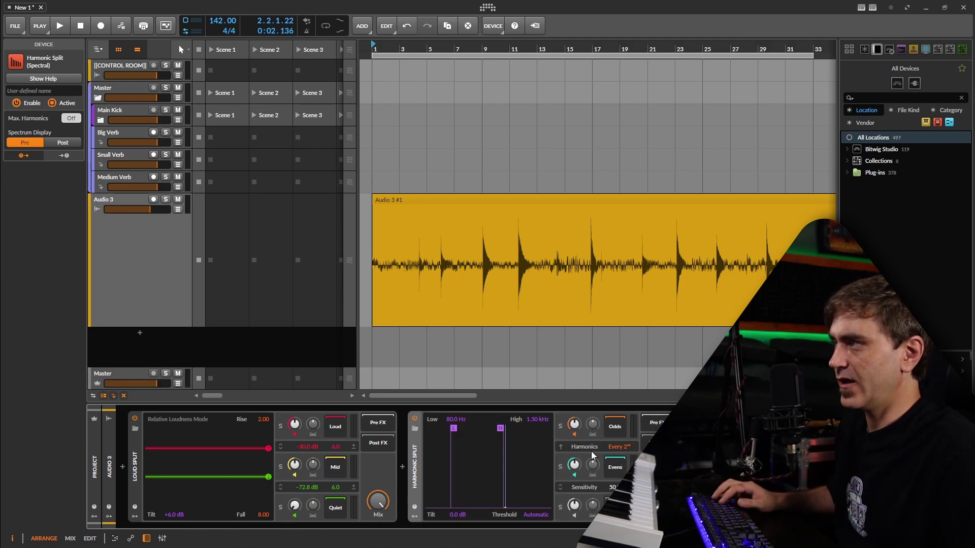
left_click_drag(615, 452, 615, 459)
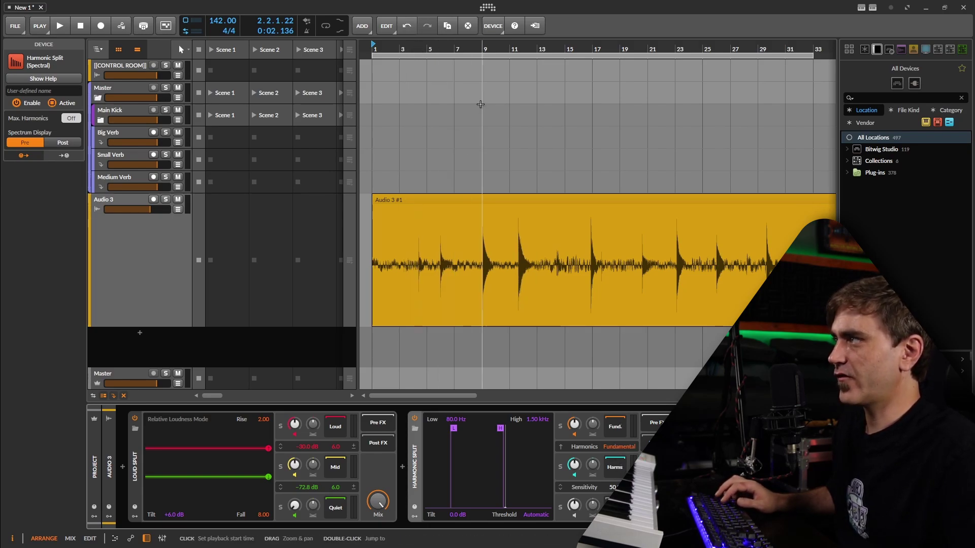
Step: Set the playback start to bar 6 and repeatedly audition the hit there through Harmonic Split
mouse_move(480, 104)
left_mouse_down()
mouse_move(410, 91)
mouse_move(452, 71)
left_mouse_up()
left_click(481, 53)
key("space")
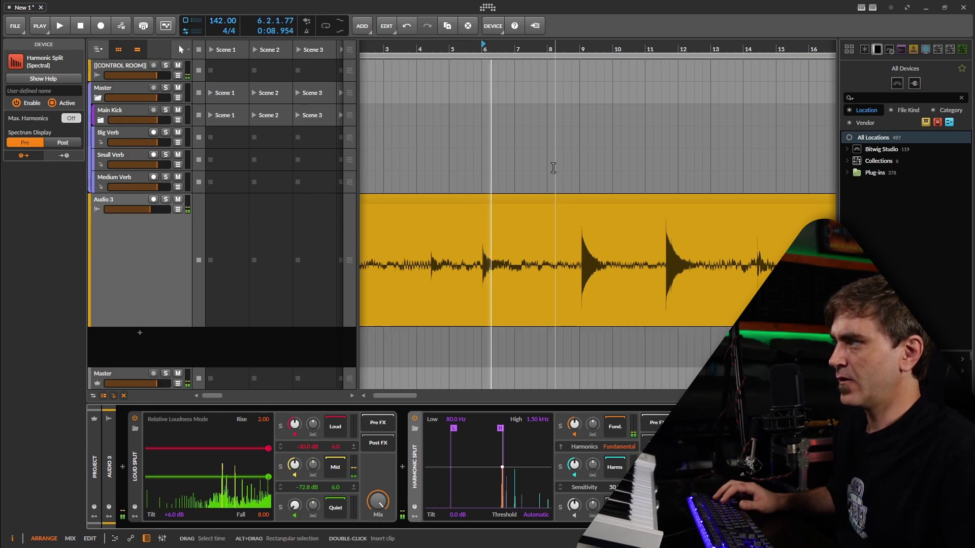
key("space")
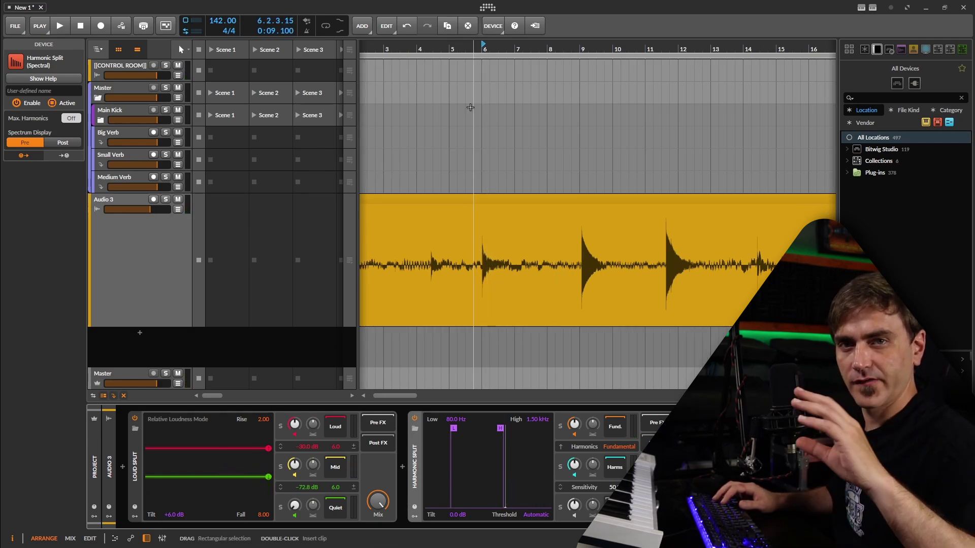
key("space")
key("space")
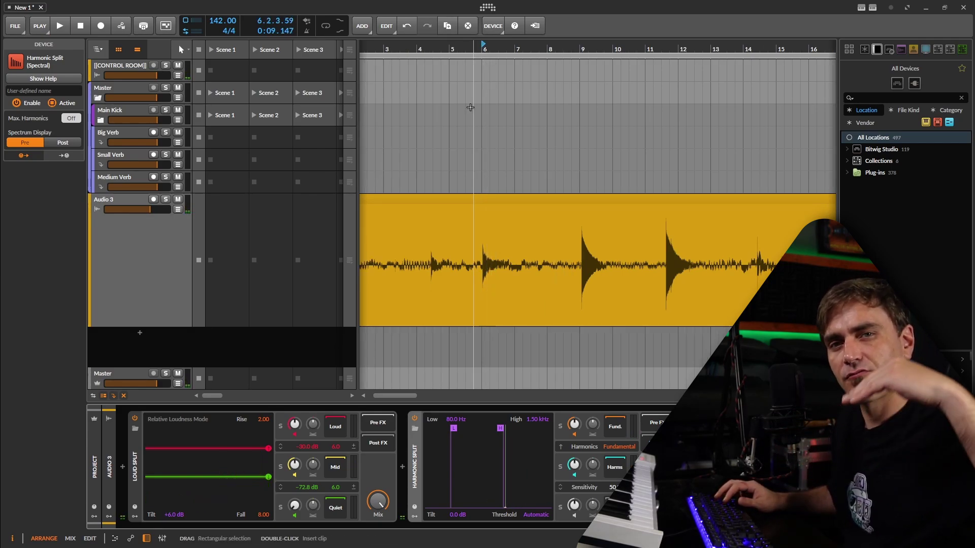
key("space")
key("space")
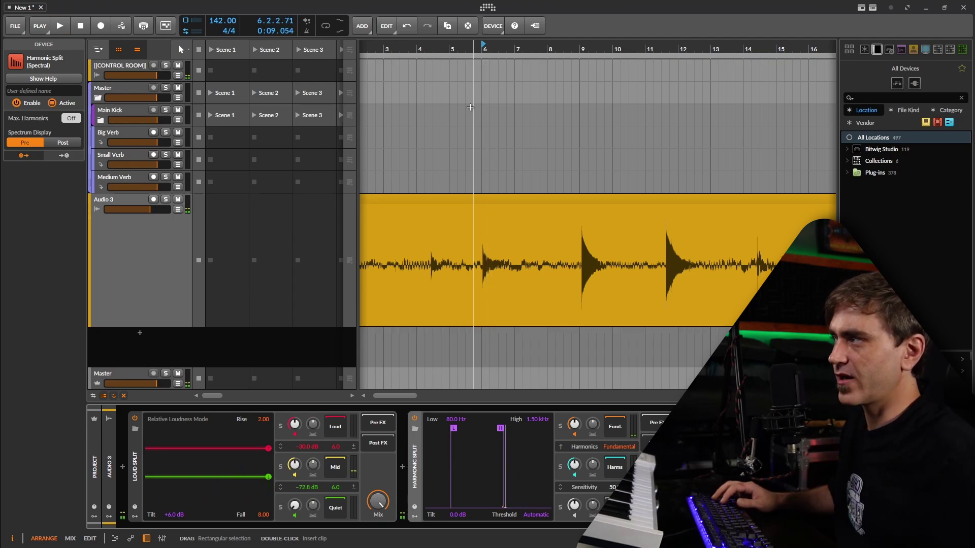
key("space")
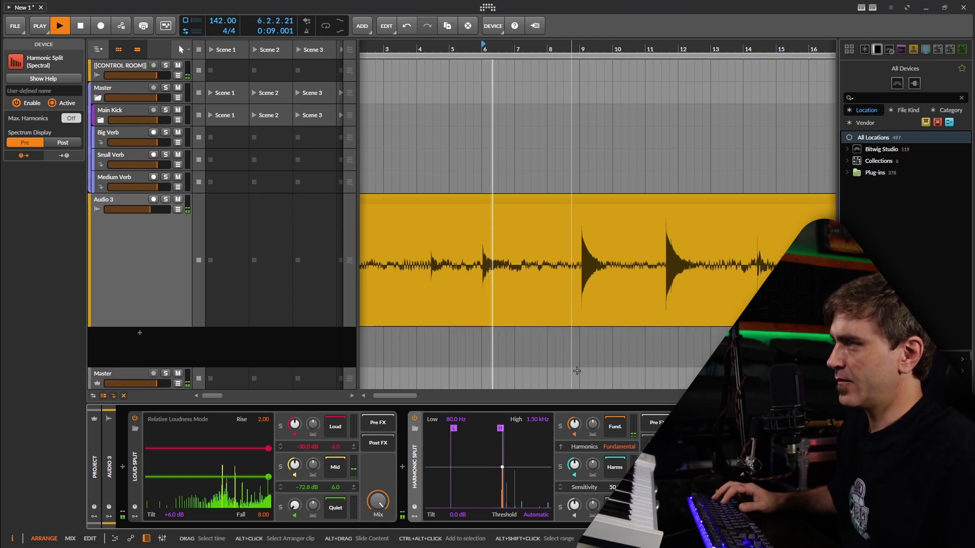
key("space")
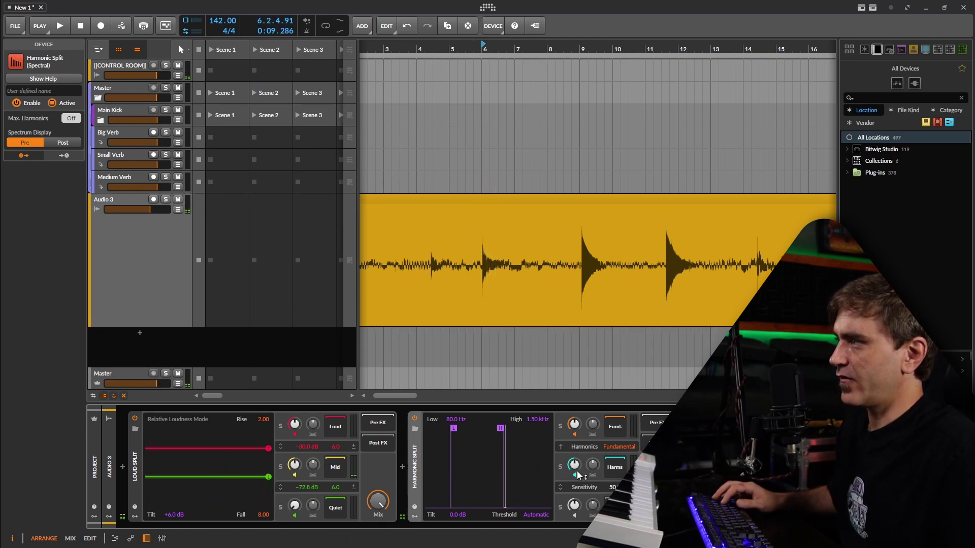
Step: Solo Harmonic Split's Nons channel, audition the hit at bar 6 several times, and unsolo the channel
left_click(560, 508)
key("space")
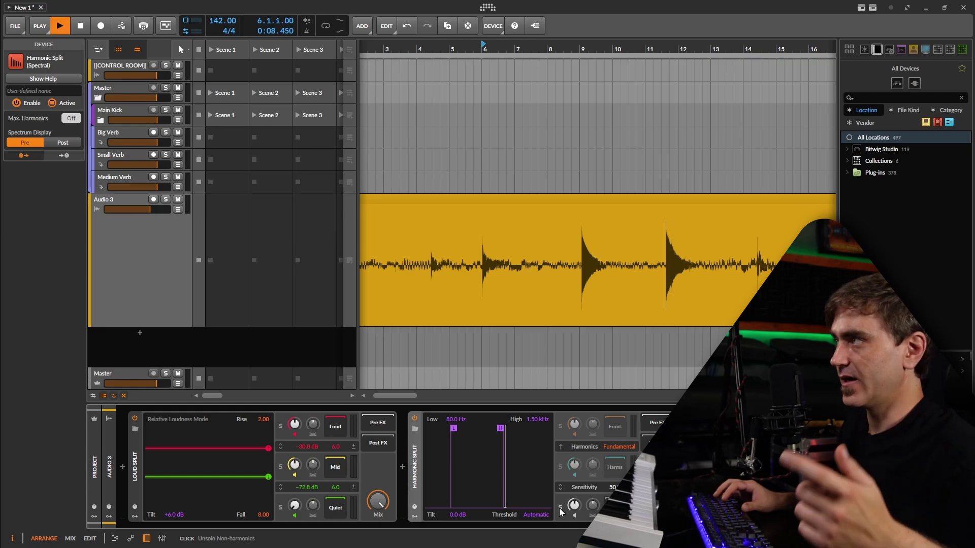
key("space")
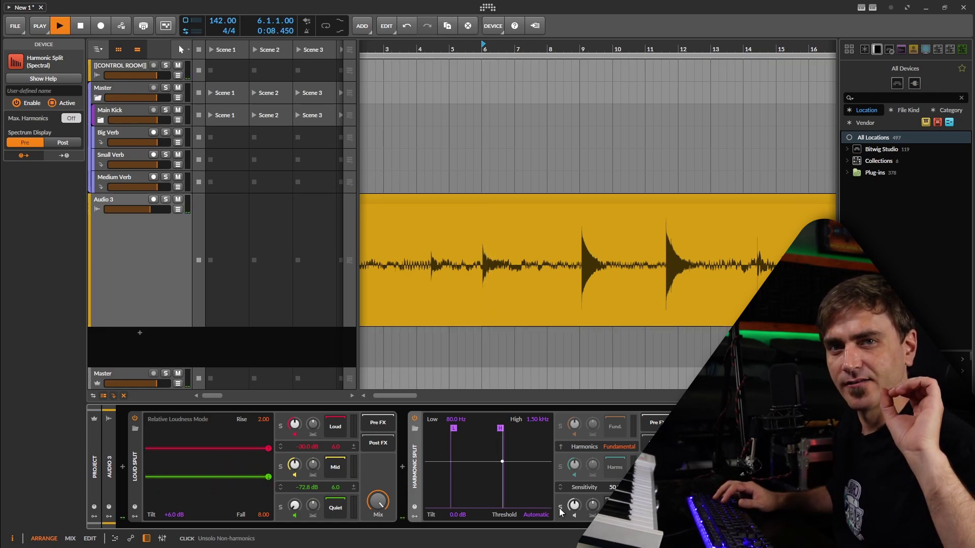
key("space")
key("space")
key("space")
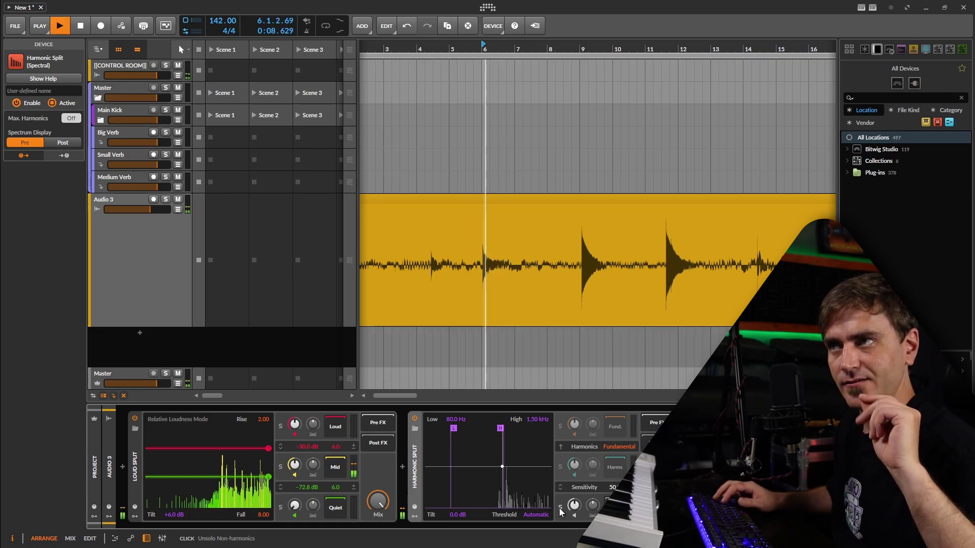
key("space")
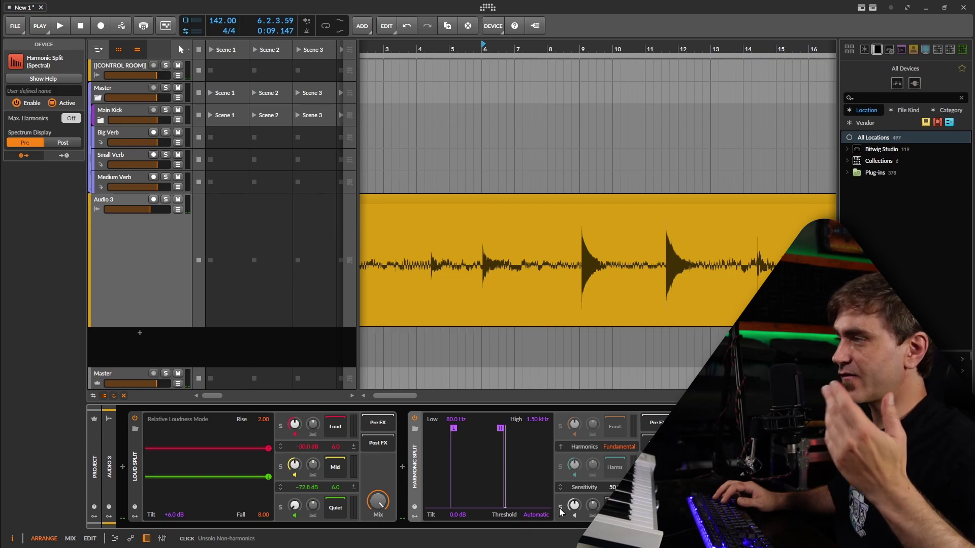
left_click(560, 507)
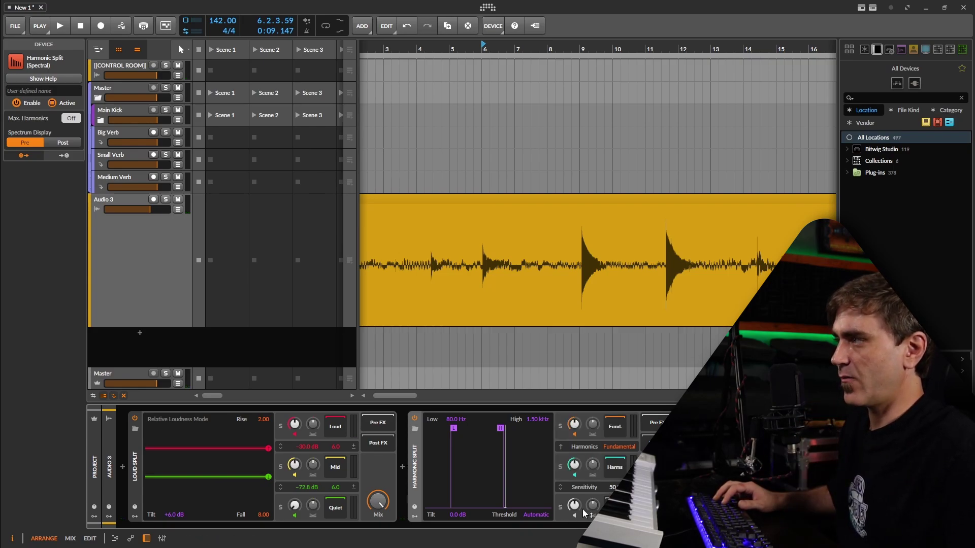
Step: Turn off the Nons channel to audition only the fundamental and harmonics, and turn the channel back on
left_click(574, 516)
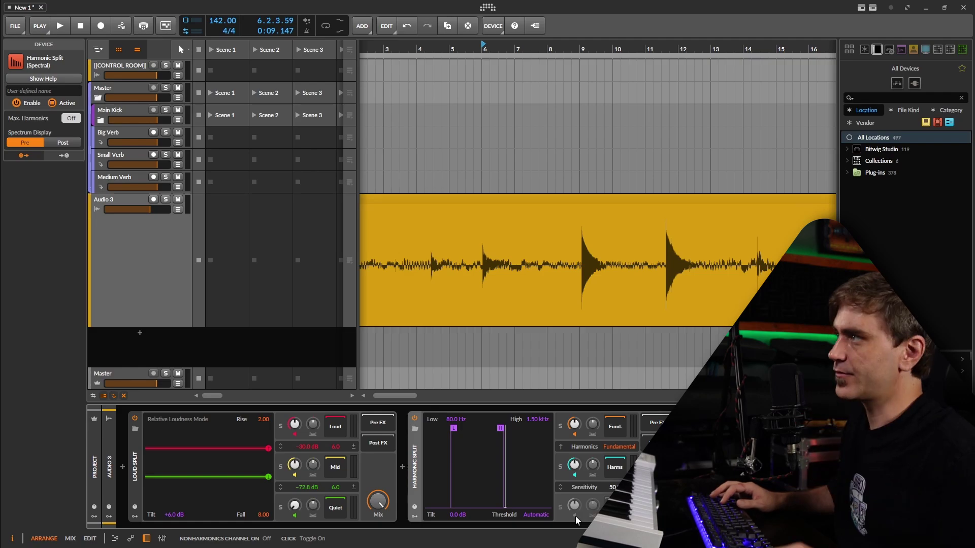
key("space")
key("space")
key("space")
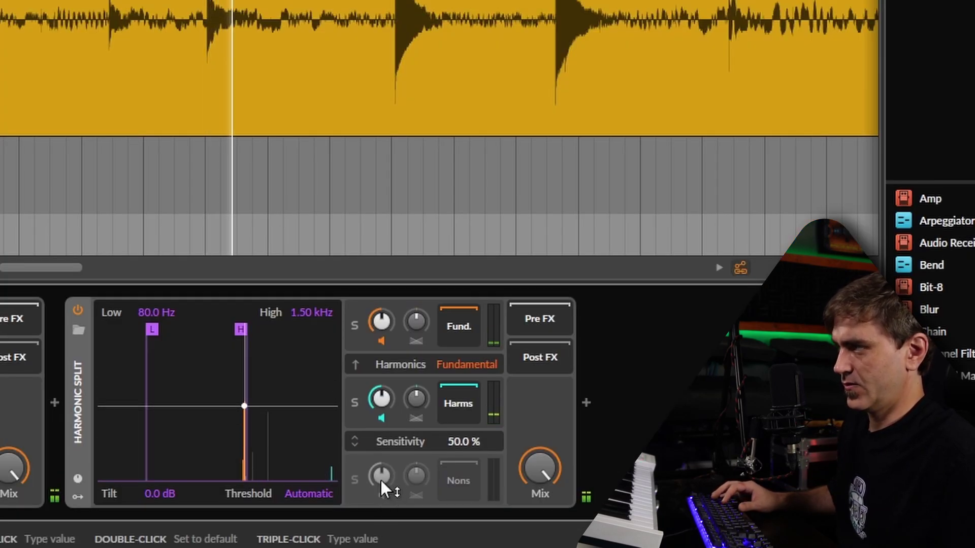
left_click(381, 495)
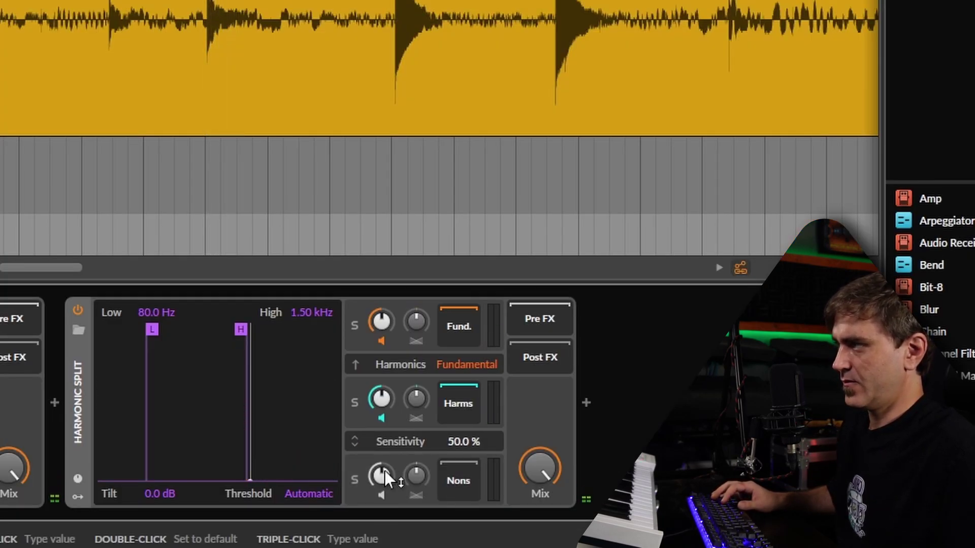
Step: Adjust the Nons channel's gain in Harmonic Split and repeatedly audition the hit at bar 6
left_click_drag(385, 470, 381, 445)
key("space")
key("space")
key("space")
key("space")
key("space")
key("space")
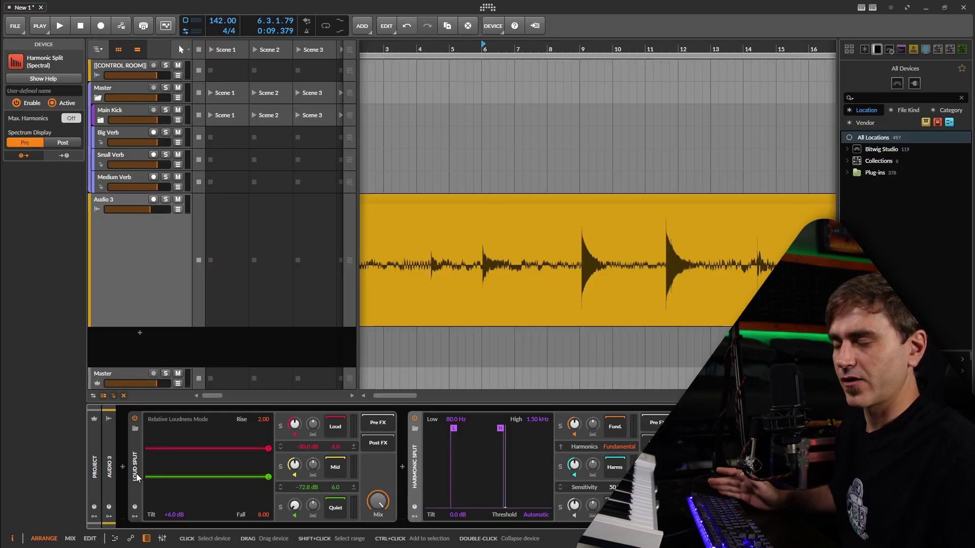
left_click_drag(573, 505, 574, 505)
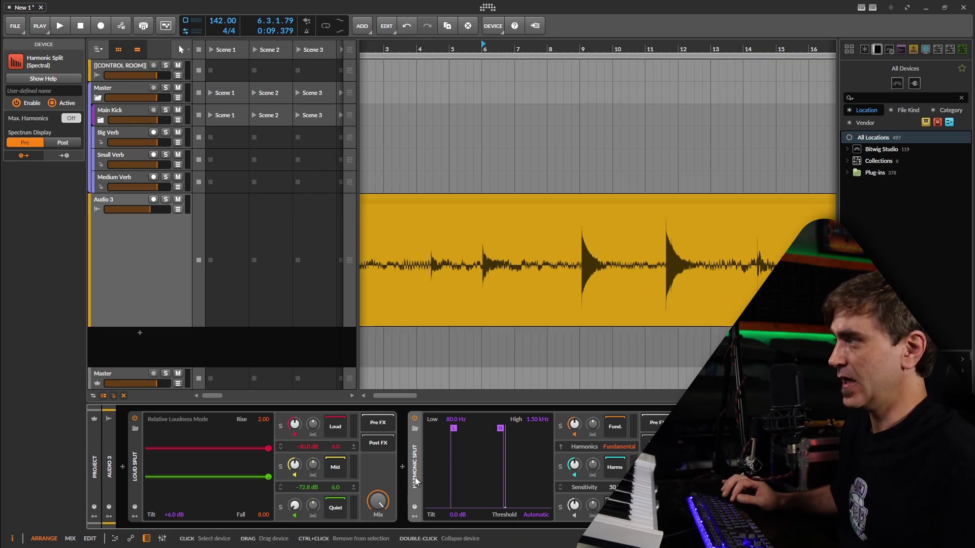
Step: Delete the Harmonic Split device from the Audio 3 track's chain
key("Delete")
scroll(486, 250, "down", 10)
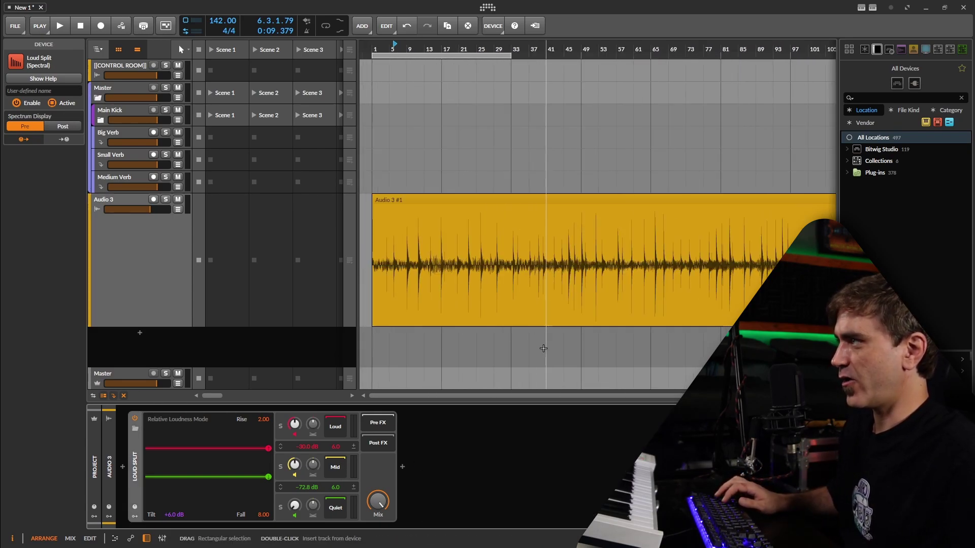
Step: Insert a Peak Limiter after Loud Split in the Audio 3 track's device chain
left_click(442, 197)
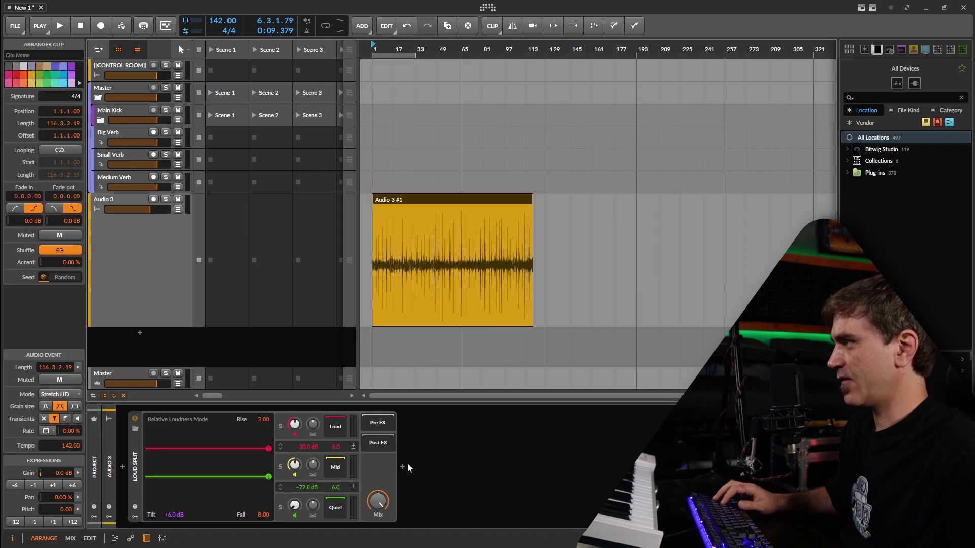
left_click(402, 467)
type("peak")
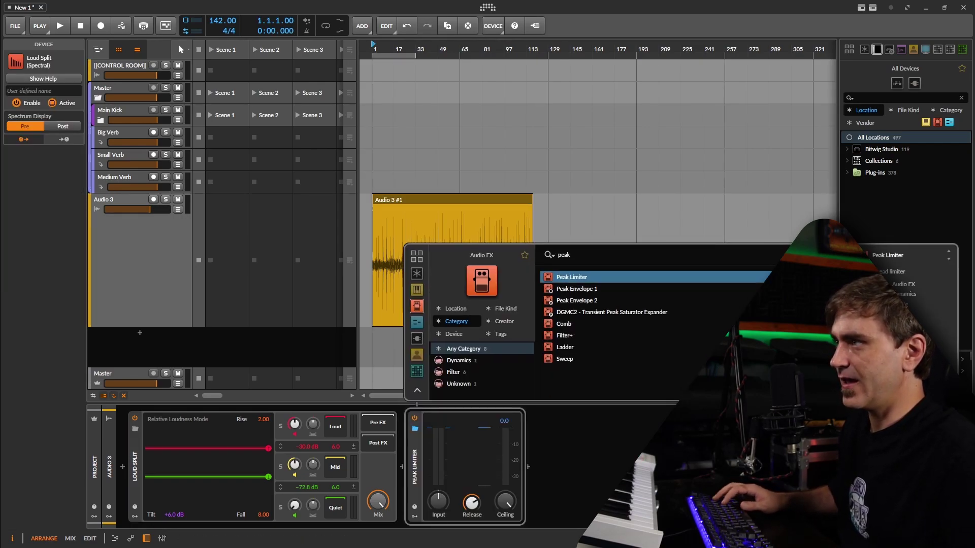
double_click(567, 284)
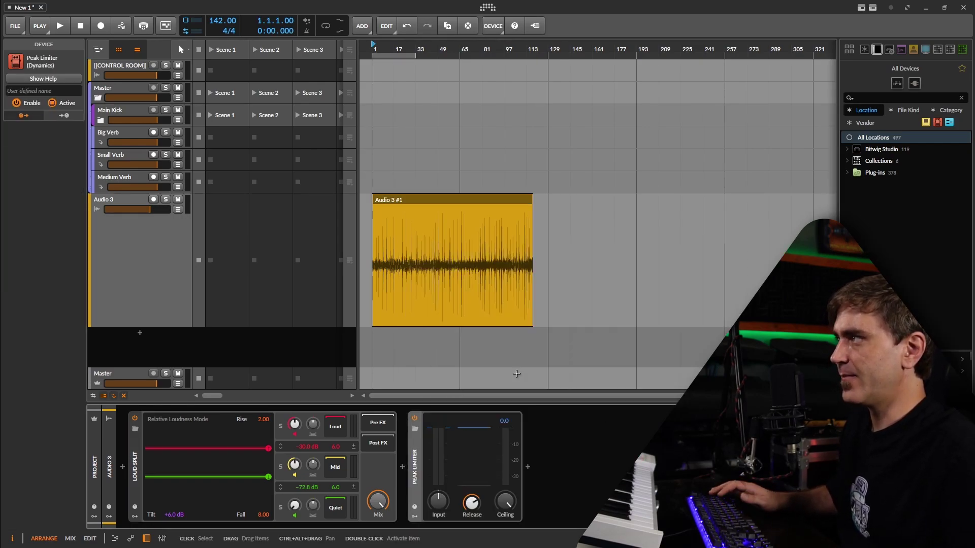
Step: Lower the Peak Limiter's ceiling to about -15.1 dB while repeatedly auditioning the quiet hits between bars 4 and 6
key("space")
scroll(379, 208, "up", 10)
scroll(379, 208, "left", 3)
key("space")
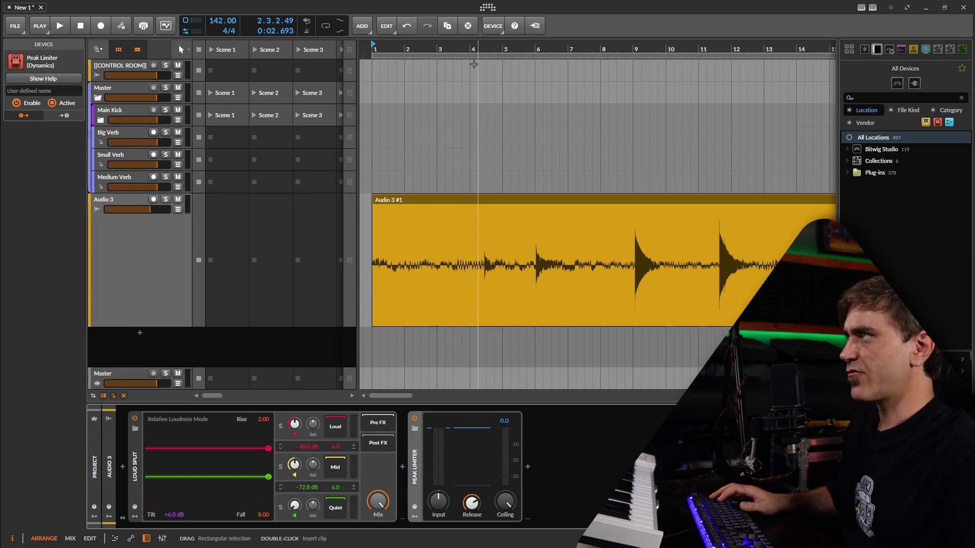
key("space")
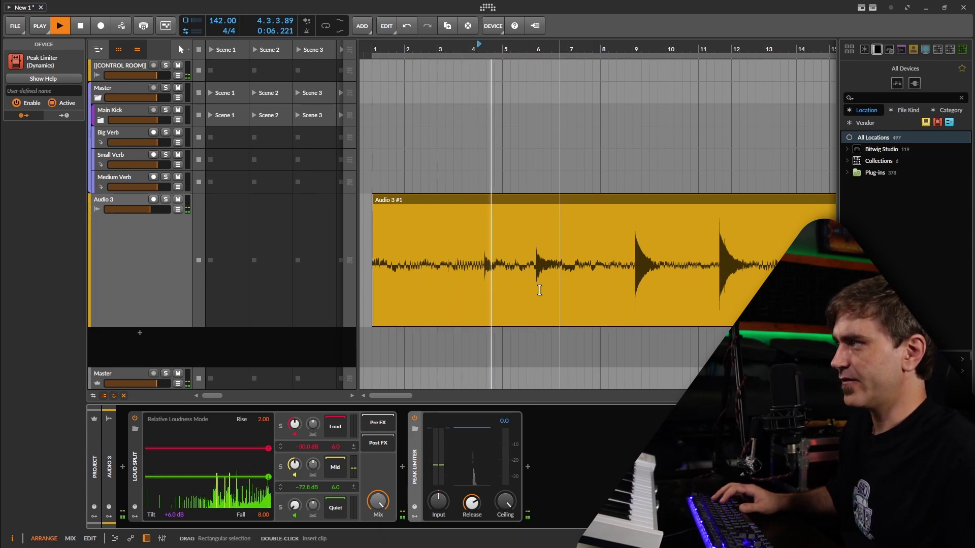
key("space")
left_click_drag(509, 507, 510, 514)
key("space")
key("space")
key("space")
key("space")
key("space")
key("space")
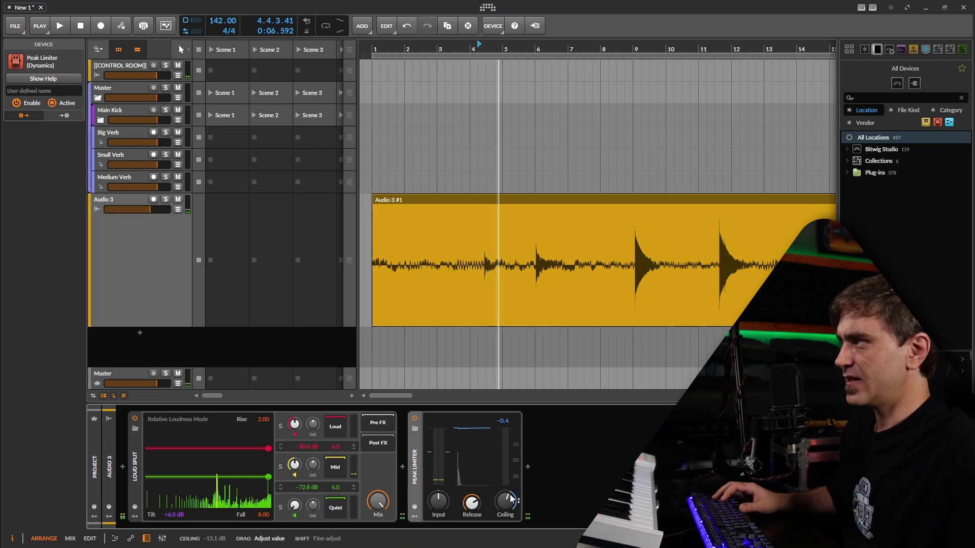
key("space")
Step: Audition the louder hits around bar 65 through the Peak Limiter and adjust its release
scroll(641, 207, "down", 5)
scroll(699, 198, "up", 5)
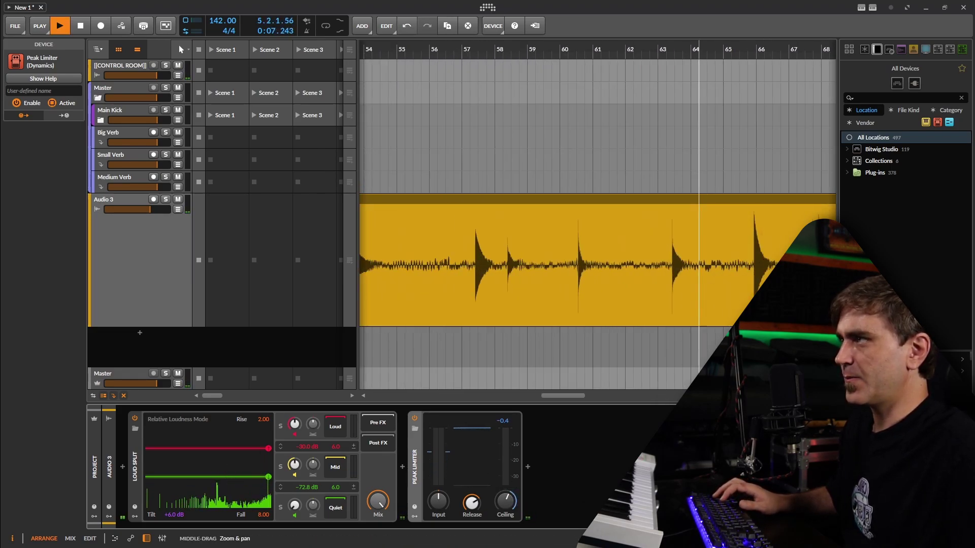
scroll(698, 198, "right", 3)
key("space")
left_click(631, 48)
scroll(629, 159, "down", 6)
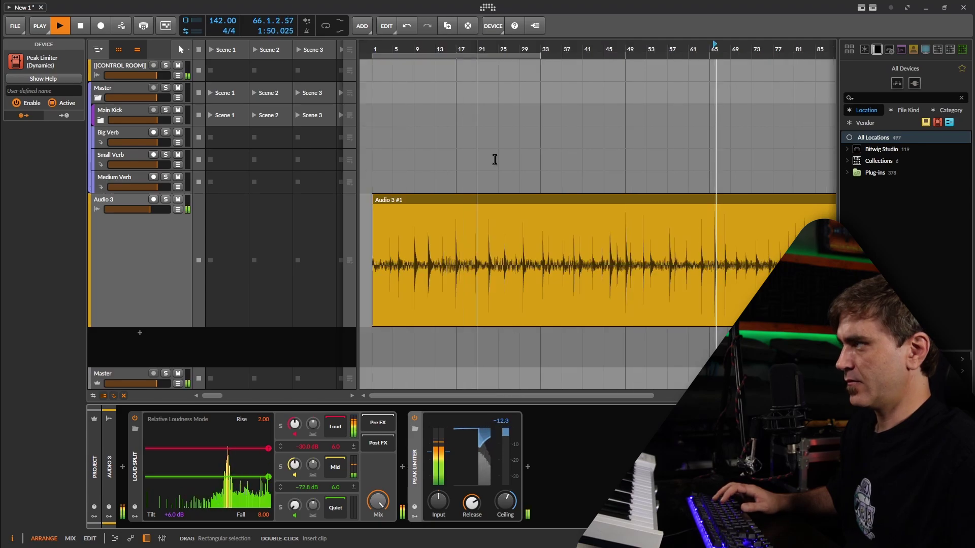
key("space")
key("space")
mouse_move(471, 502)
left_mouse_down()
mouse_move(471, 535)
mouse_move(477, 506)
left_mouse_up()
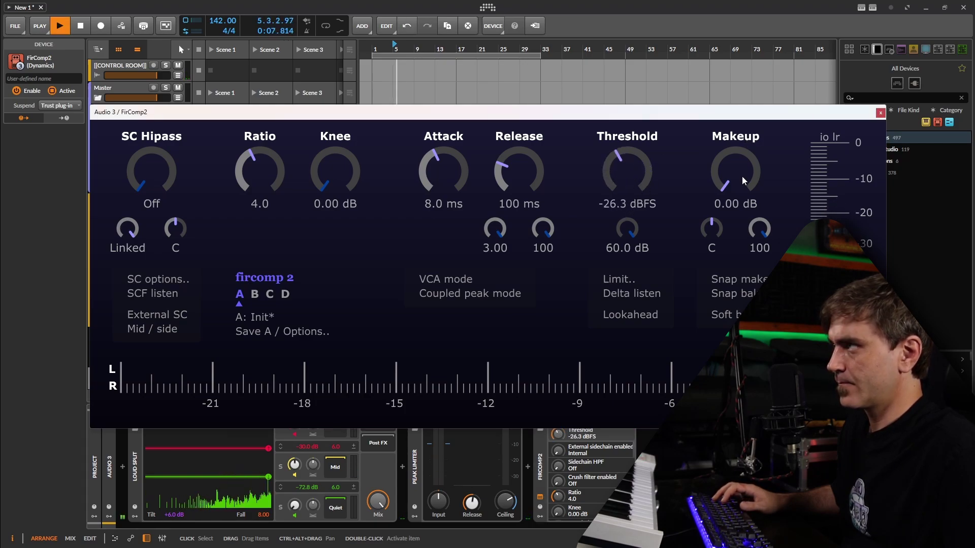
Step: Raise FirComp2's makeup gain to 11.99 dB while auditioning the hit at bar 6, and close the plug-in window
left_click_drag(726, 182, 736, 163)
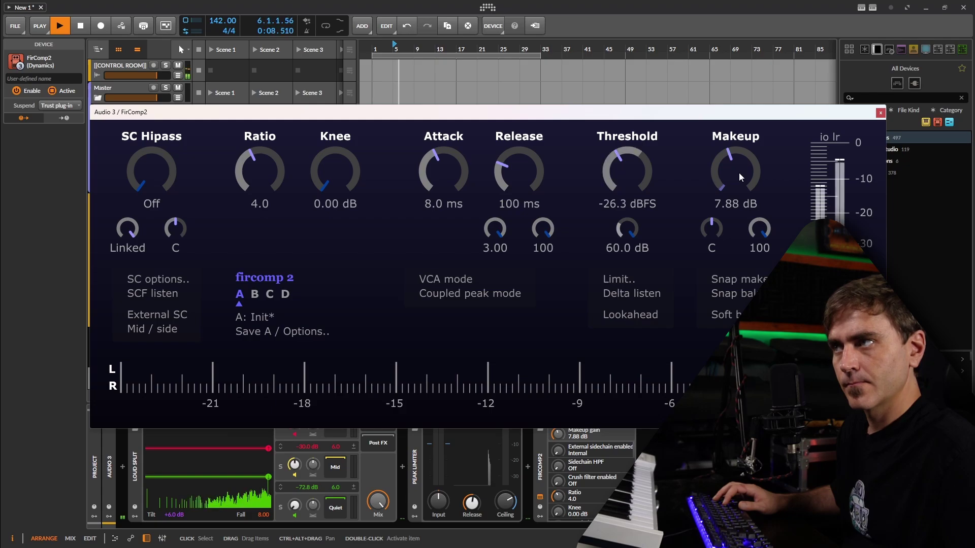
left_click_drag(738, 170, 741, 141)
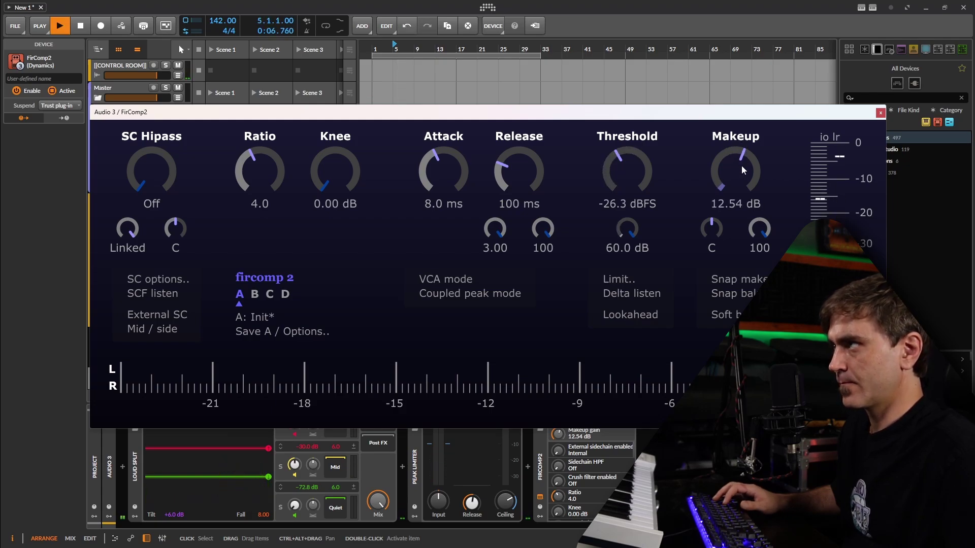
left_click(880, 113)
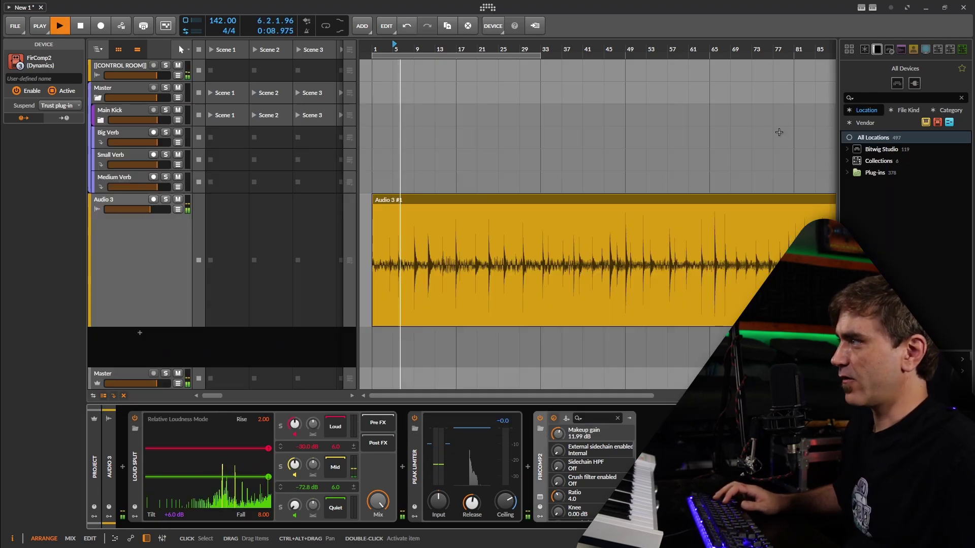
key("space")
Step: Compare the hit at bar 6 with Loud Split bypassed and enabled, leaving the device on
left_click(294, 467)
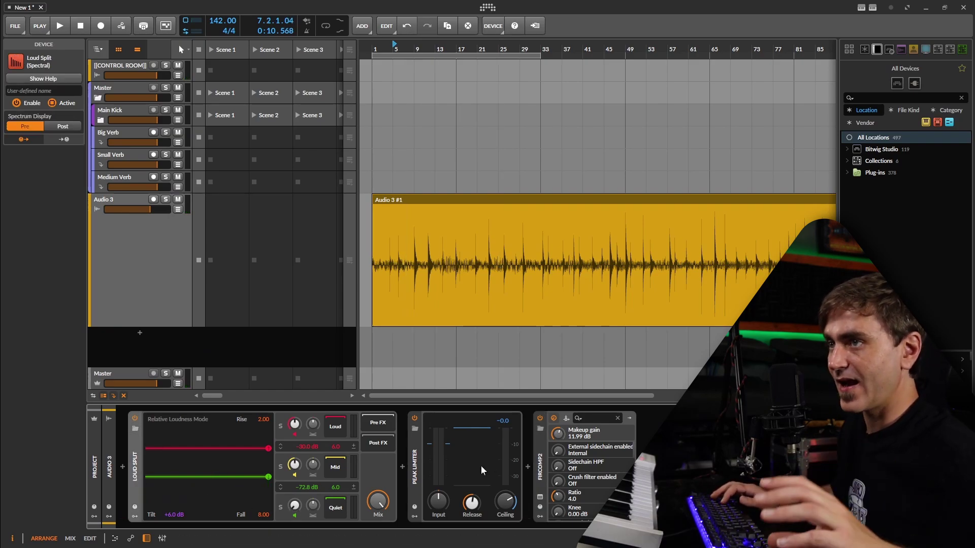
scroll(401, 173, "right", 1)
scroll(401, 174, "up", 6)
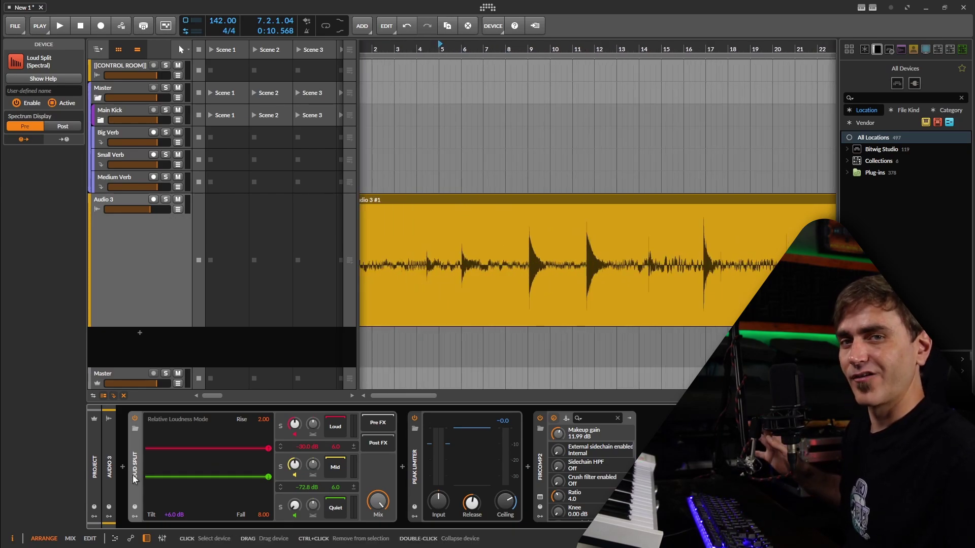
key("space")
left_click(135, 418)
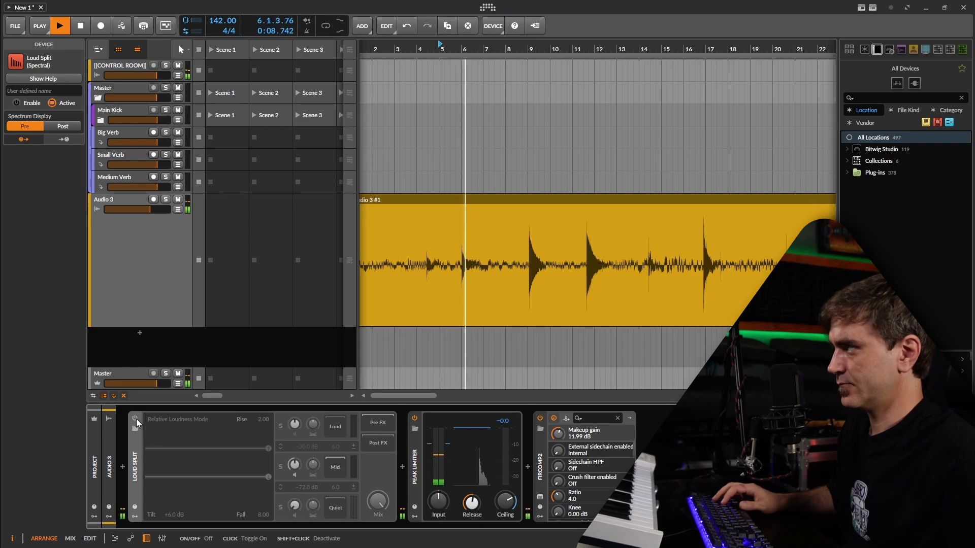
key("space")
key("space")
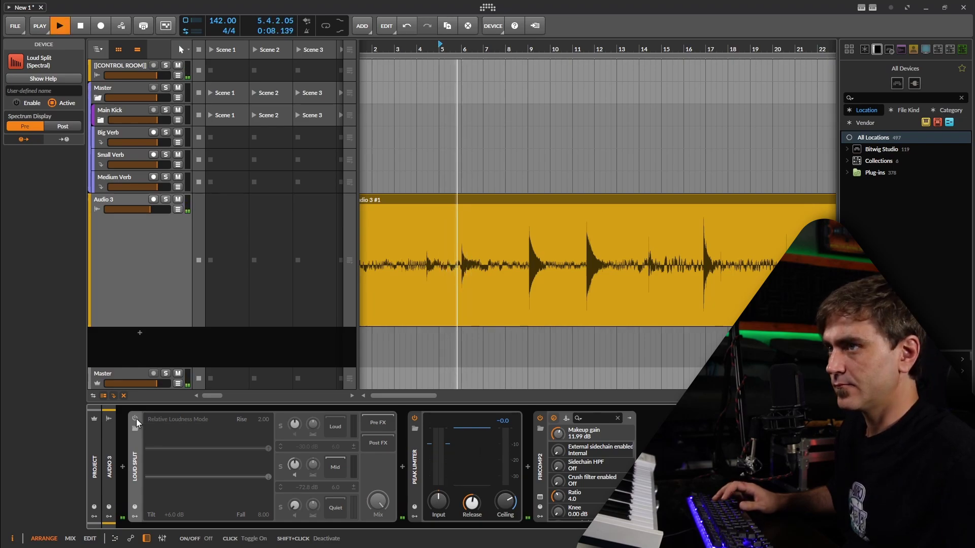
key("space")
left_click(135, 418)
key("space")
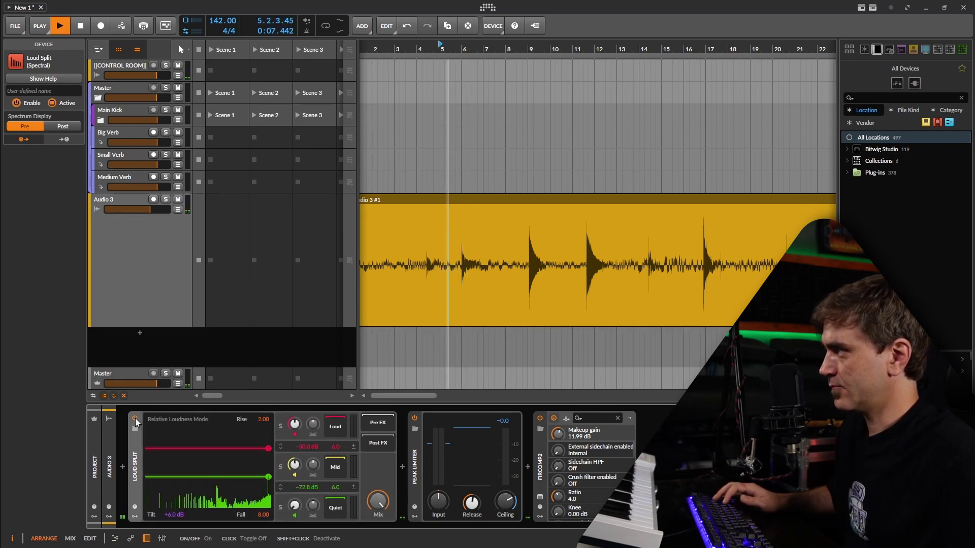
Step: Stop playback and collapse the Loud Split, Peak Limiter and FirComp2 devices in the Audio 3 chain
double_click(136, 463)
double_click(159, 469)
key("space")
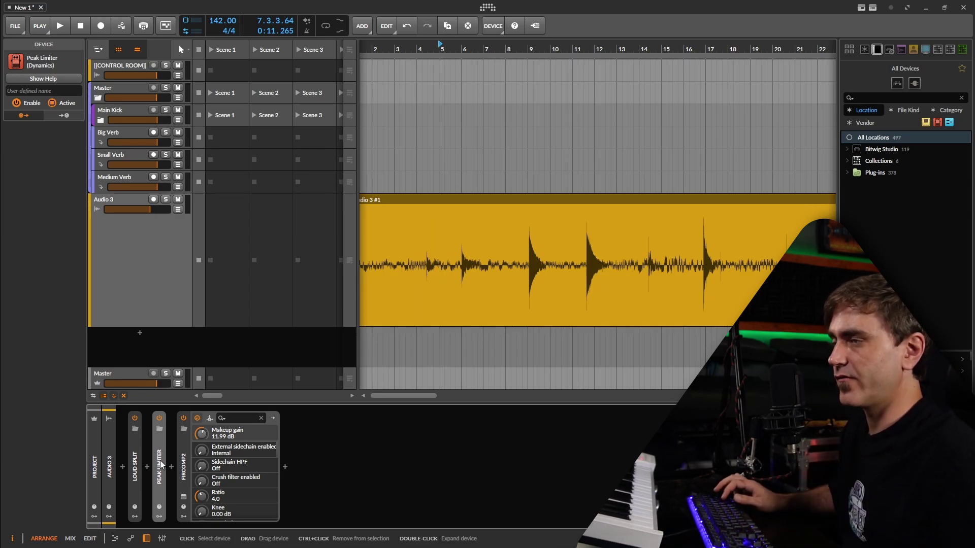
scroll(490, 246, "down", 3)
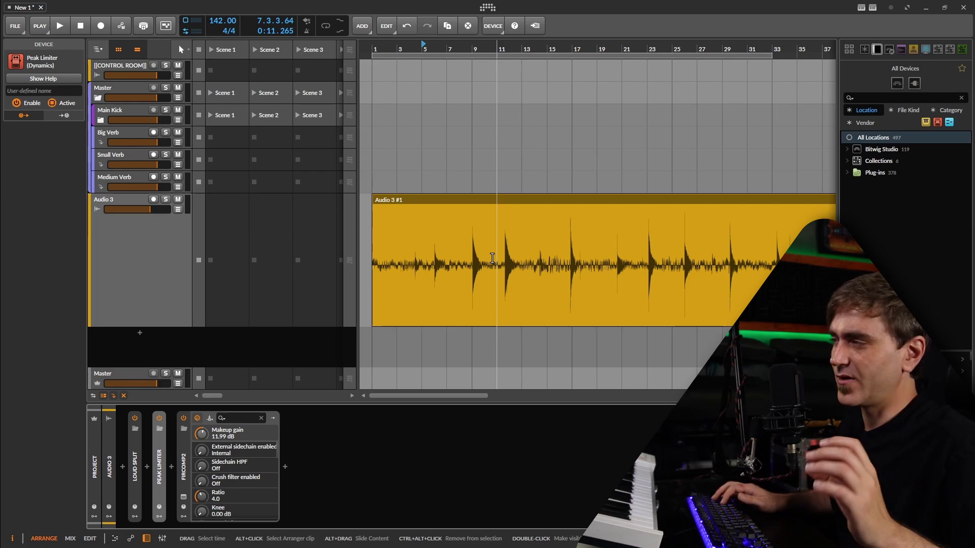
scroll(529, 209, "down", 3)
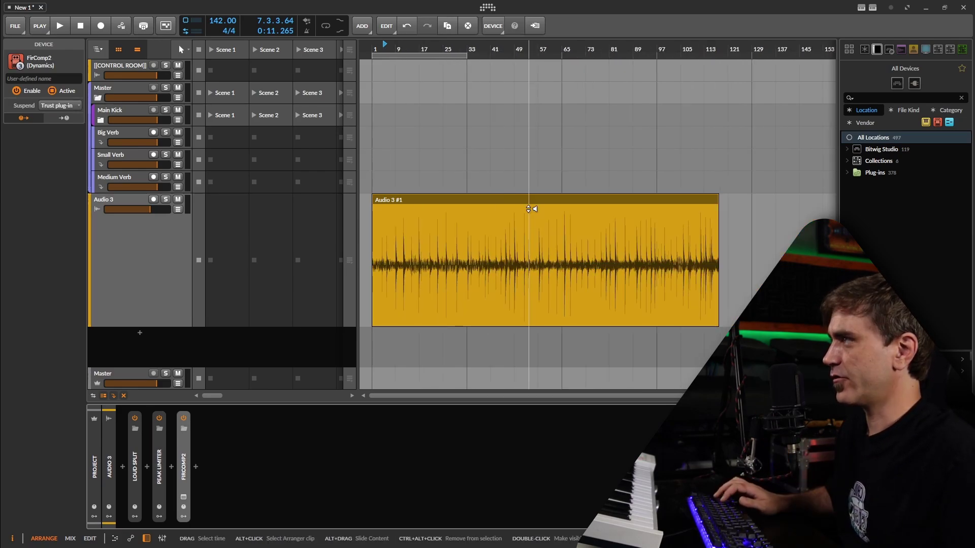
Step: Bounce the Audio 3 clip post-fader to a new audio track at 32-bit (floating-point) depth
right_click(526, 200)
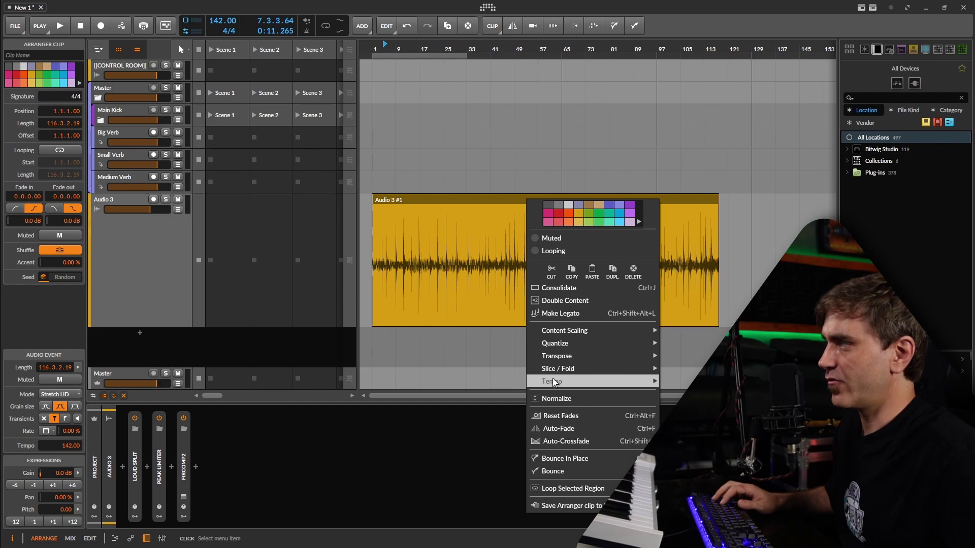
left_click(566, 471)
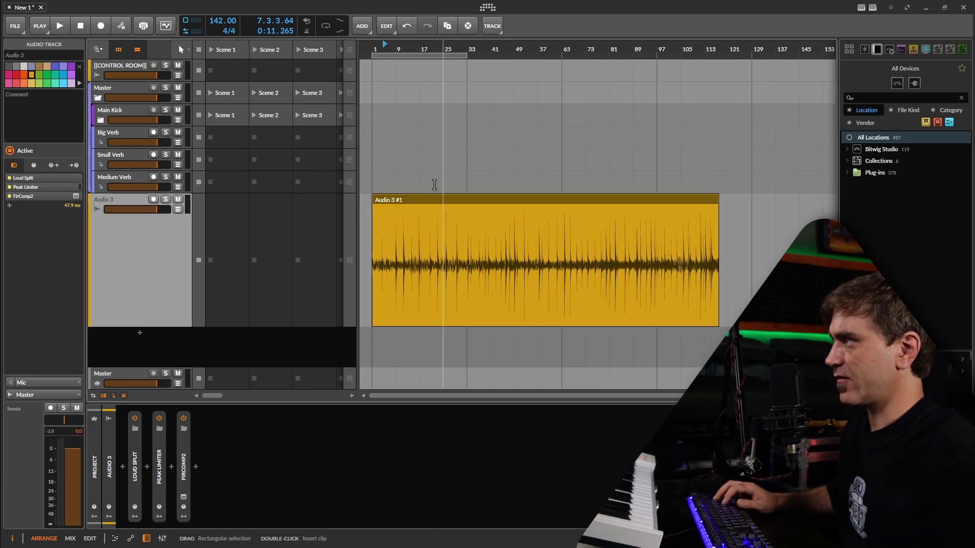
right_click(493, 201)
left_click(566, 464)
left_click(466, 245)
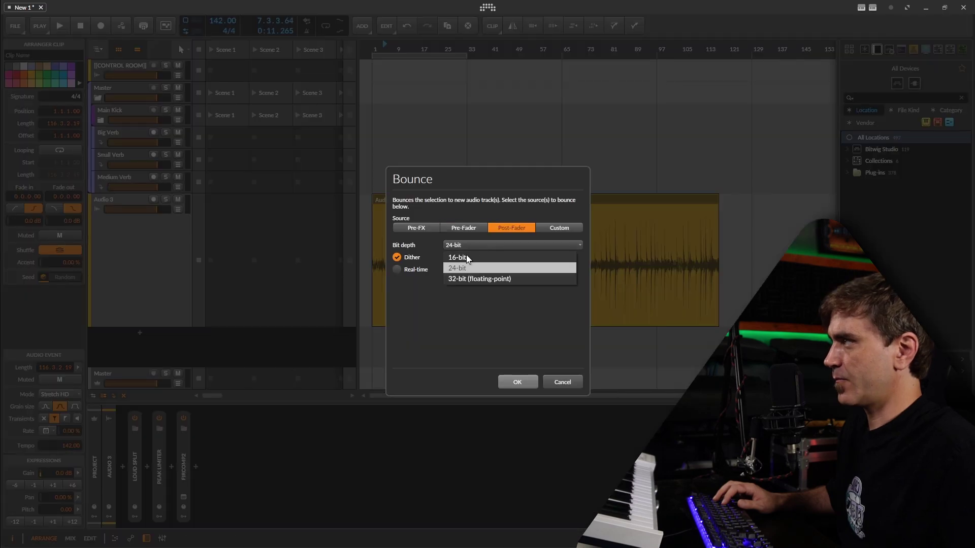
left_click(474, 278)
key("Return")
Step: Compare the bounced waveform with the original recording and mute the Audio 3 track
scroll(492, 275, "down", 4)
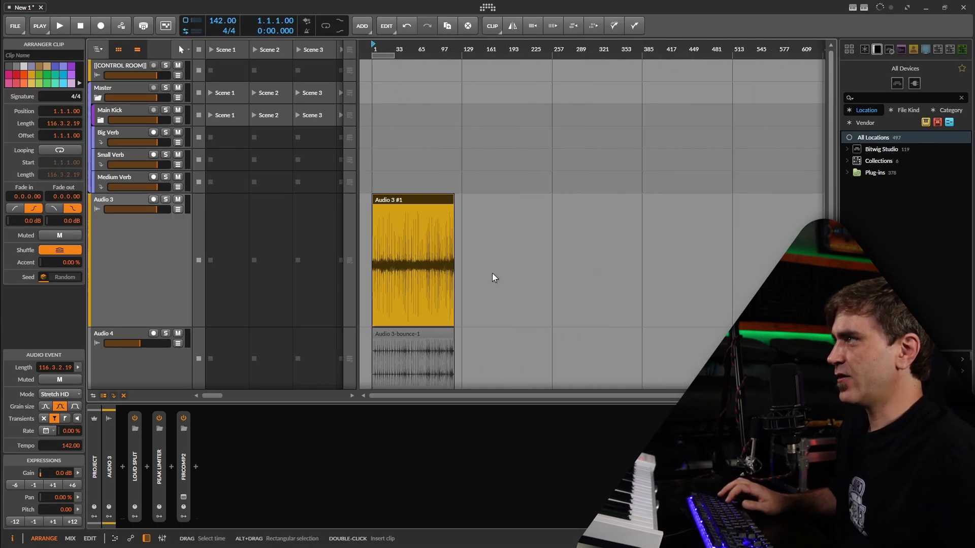
scroll(492, 275, "up", 7)
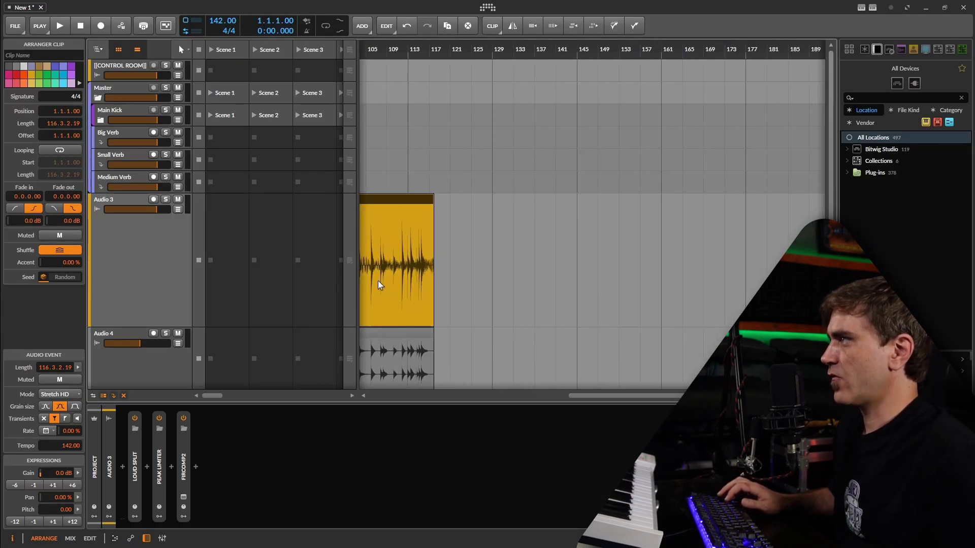
scroll(438, 335, "up", 6)
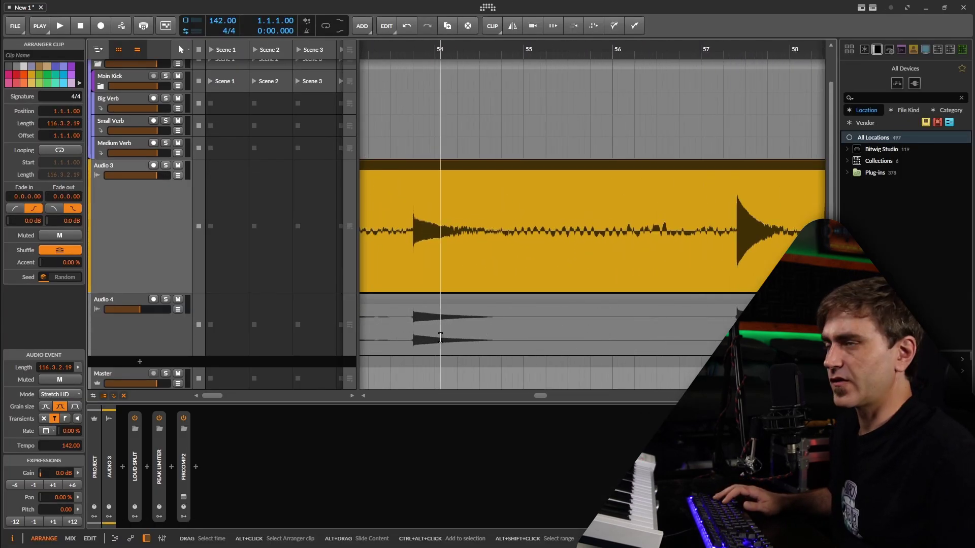
scroll(508, 310, "down", 10)
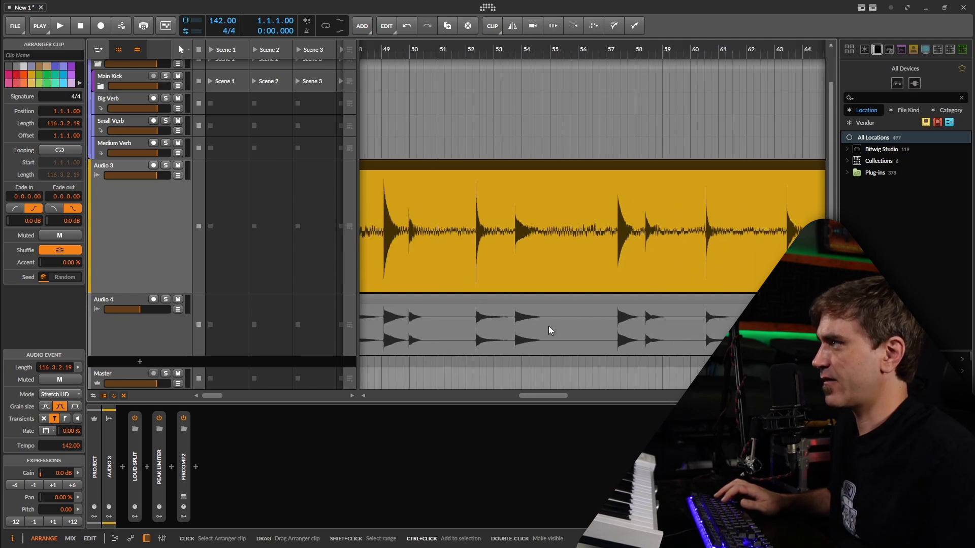
left_click(180, 171)
left_click(178, 166)
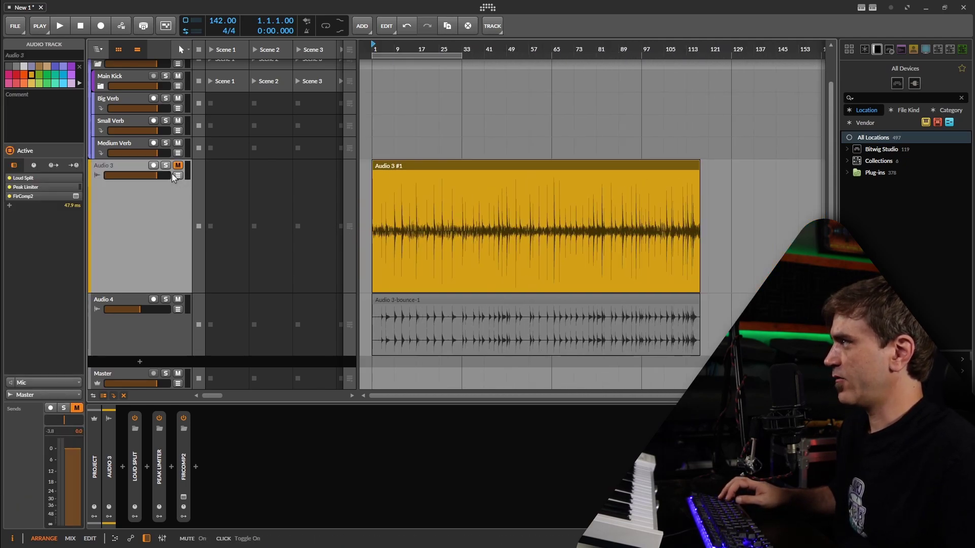
Step: Hide the deactivated Audio 3 track and make the Audio 4 track taller
left_click(124, 395)
left_click_drag(158, 254, 157, 305)
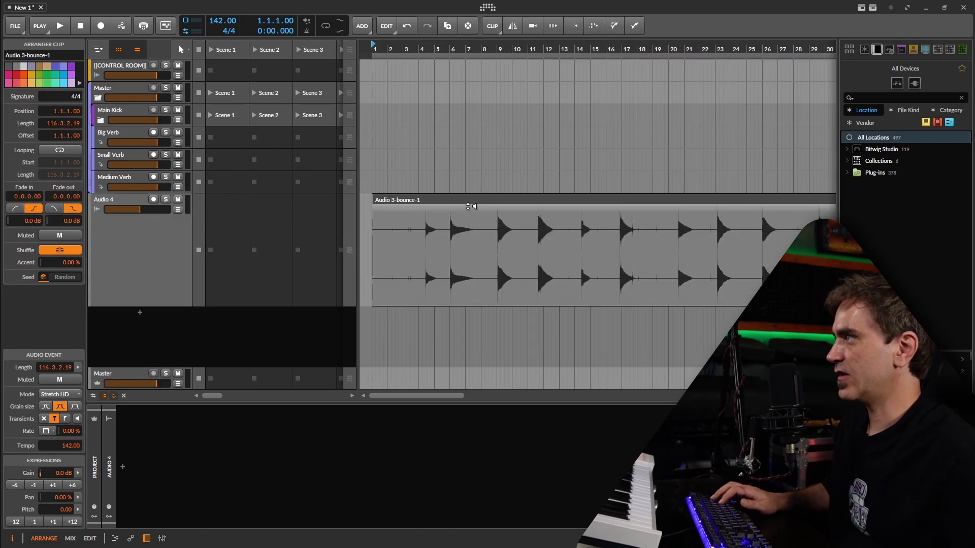
Step: Slice the bounced clip on Audio 4 in place at its onsets with a 5% onset threshold
right_click(466, 201)
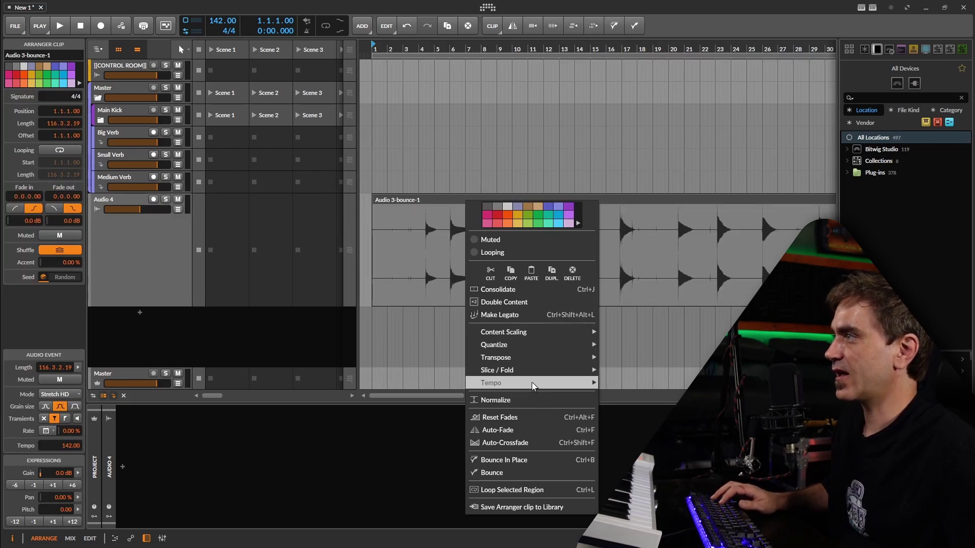
mouse_move(526, 376)
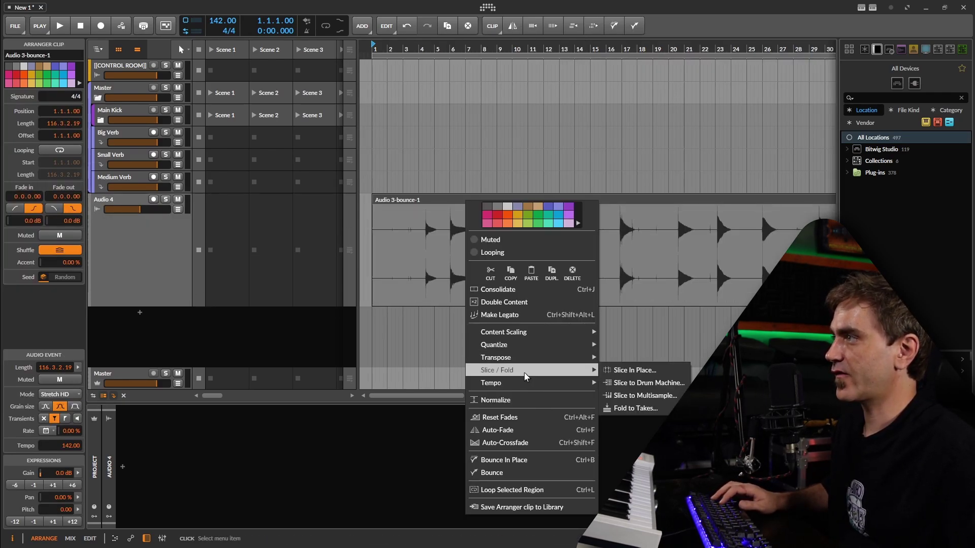
left_click(631, 371)
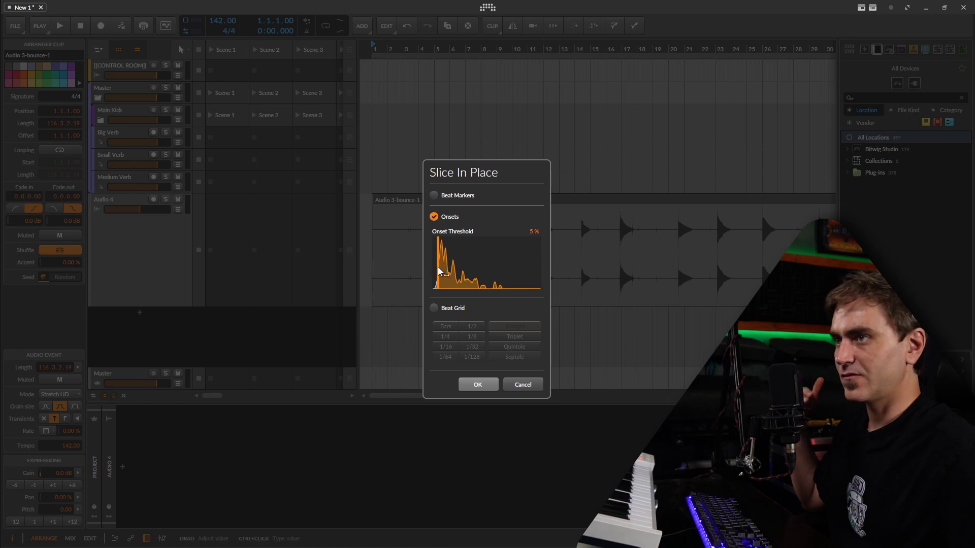
left_click(478, 385)
Step: Delete the empty slices before the first hit on the Audio 4 track
scroll(419, 253, "down", 3)
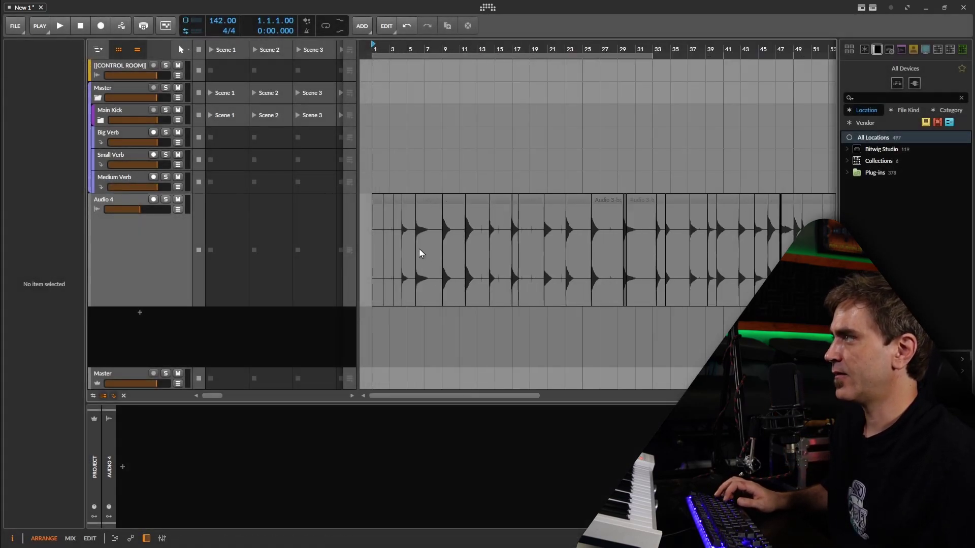
scroll(419, 253, "up", 3)
left_click_drag(363, 195, 383, 200)
key("Delete")
Step: Move the first three hit slices on Audio 4 earlier so they start at bars 1, 3 and 5
left_click_drag(525, 201, 448, 202)
left_click_drag(613, 203, 467, 203)
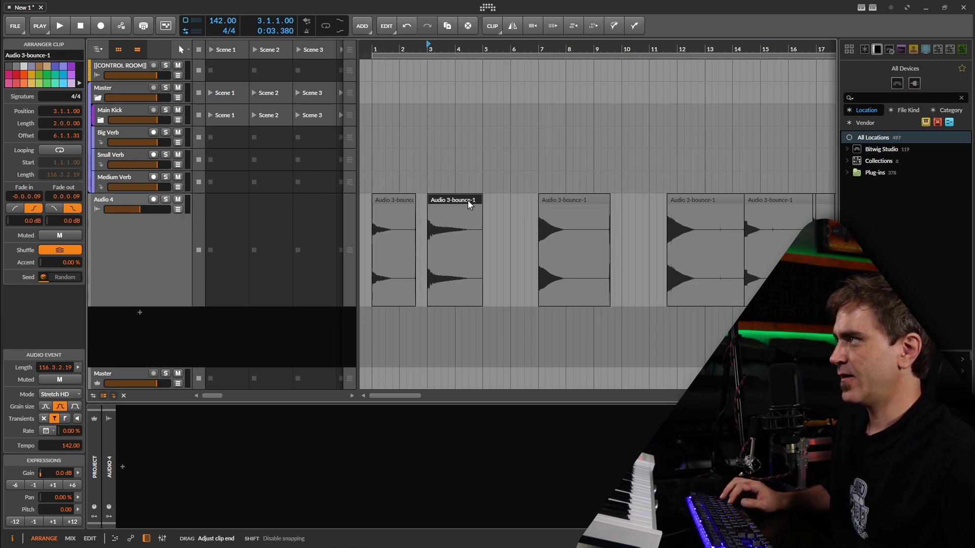
left_click(595, 203)
left_click_drag(607, 199, 507, 202)
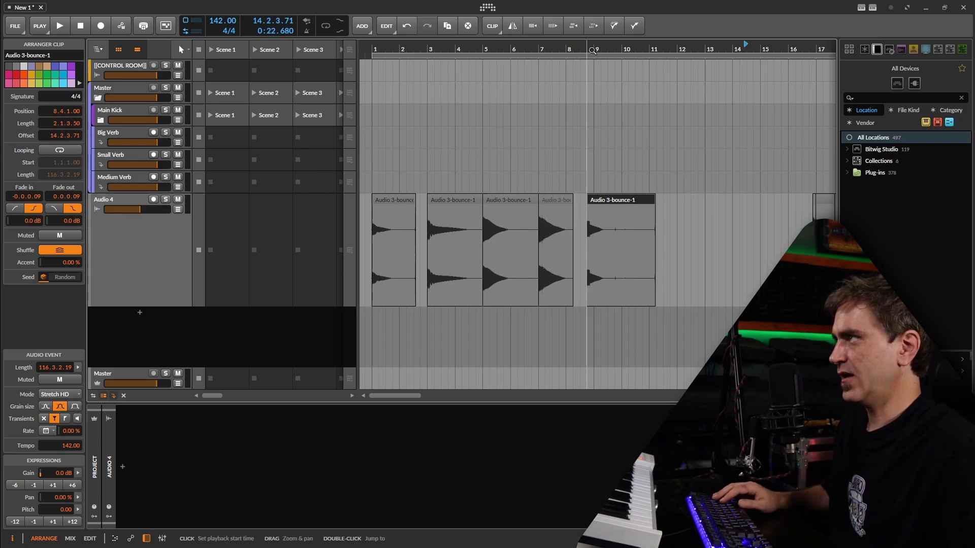
Step: Audition the hit slice near bar 9 on Audio 4, trim it to 0.3.0.00 and start it at bar 9
left_click(588, 50)
key("space")
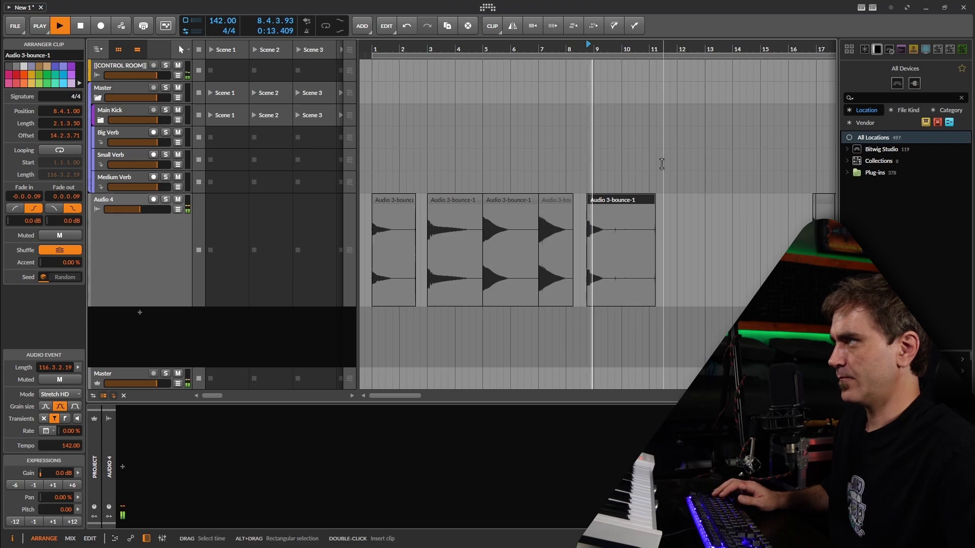
key("space")
left_click_drag(654, 201, 601, 204)
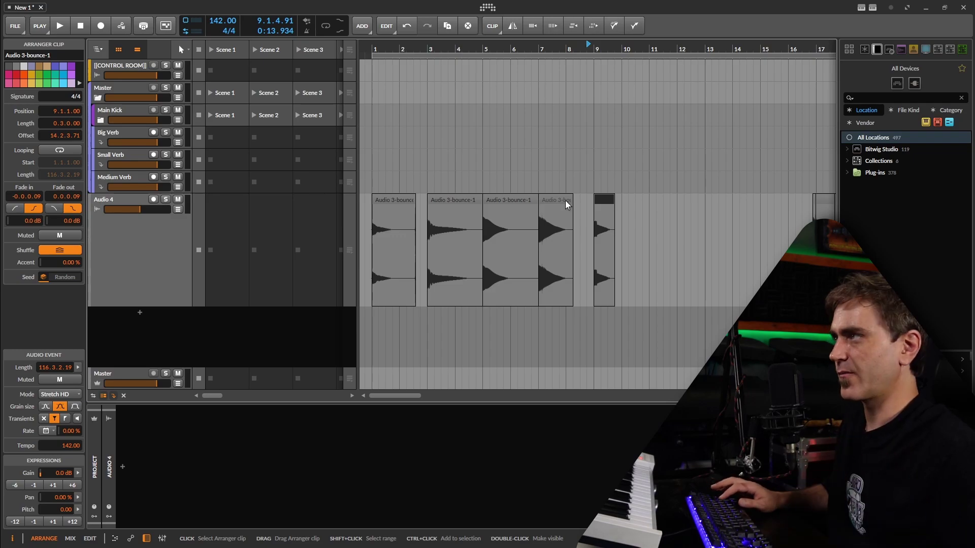
Step: Audition the hit near bar 17 on Audio 4 and delete its three slices
scroll(653, 88, "right", 5)
left_click(634, 48)
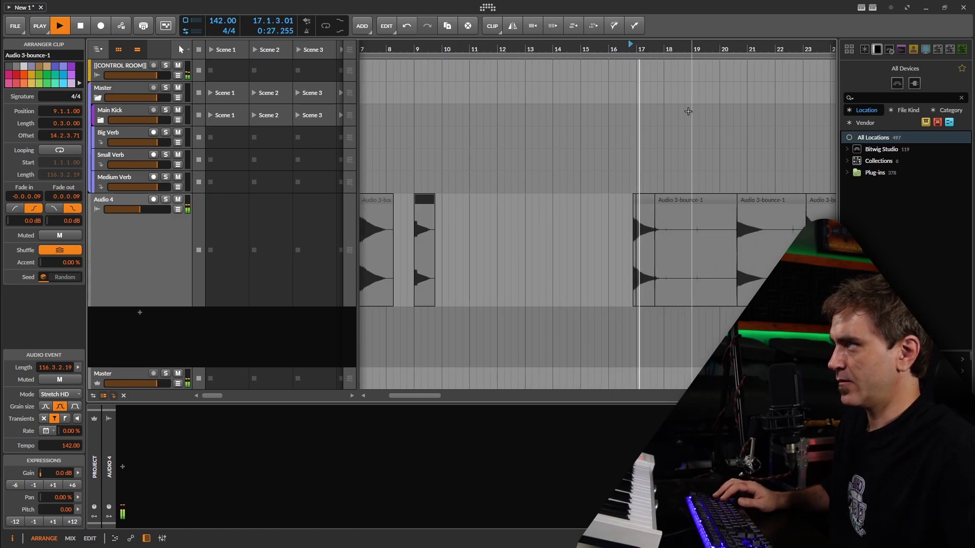
scroll(534, 168, "right", 4)
key("space")
left_click_drag(497, 199, 561, 231)
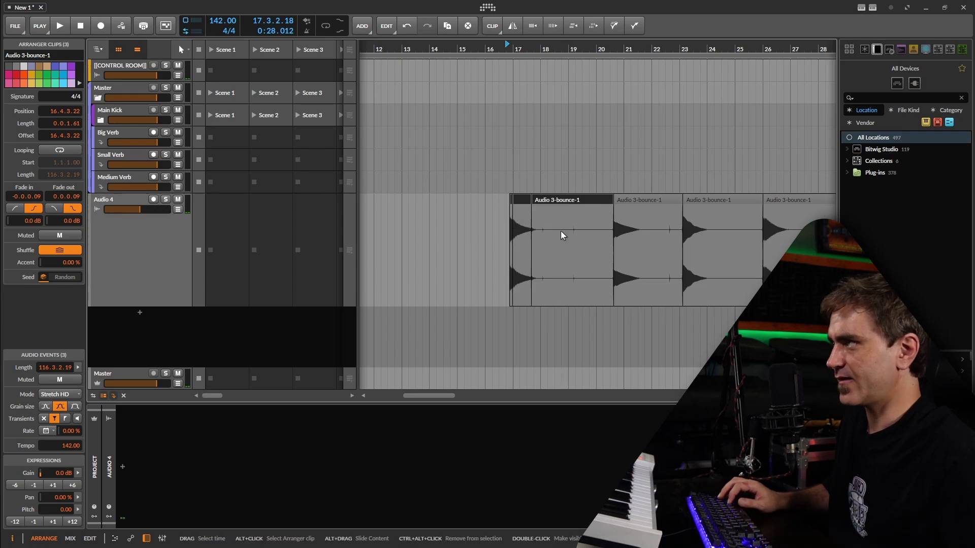
key("Delete")
Step: Move the next three hit slices on Audio 4 to 11.2.1.00, 13.1.1.00 and 15.1.1.00, each trimmed to 1.1.0.00
scroll(624, 209, "down", 3)
left_click_drag(624, 201, 496, 201)
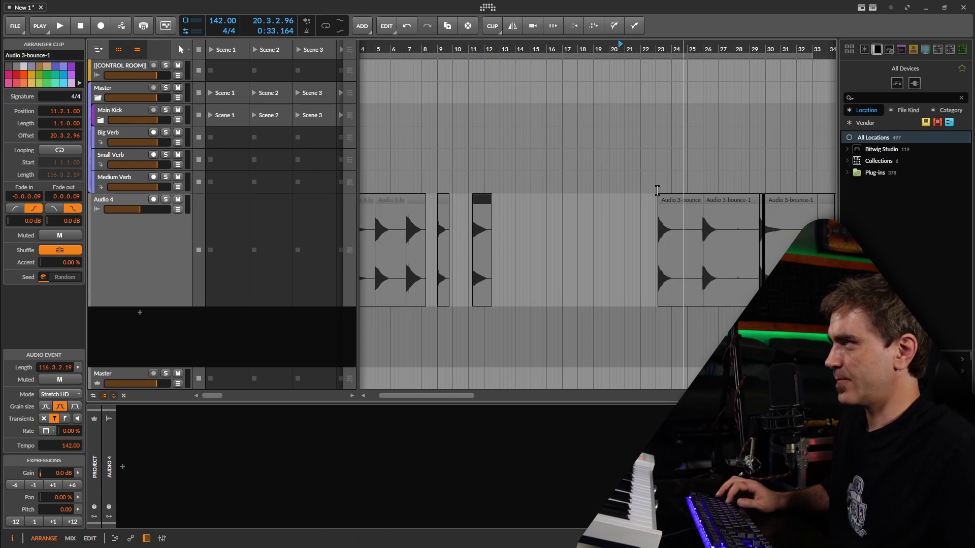
left_click_drag(679, 206, 517, 202)
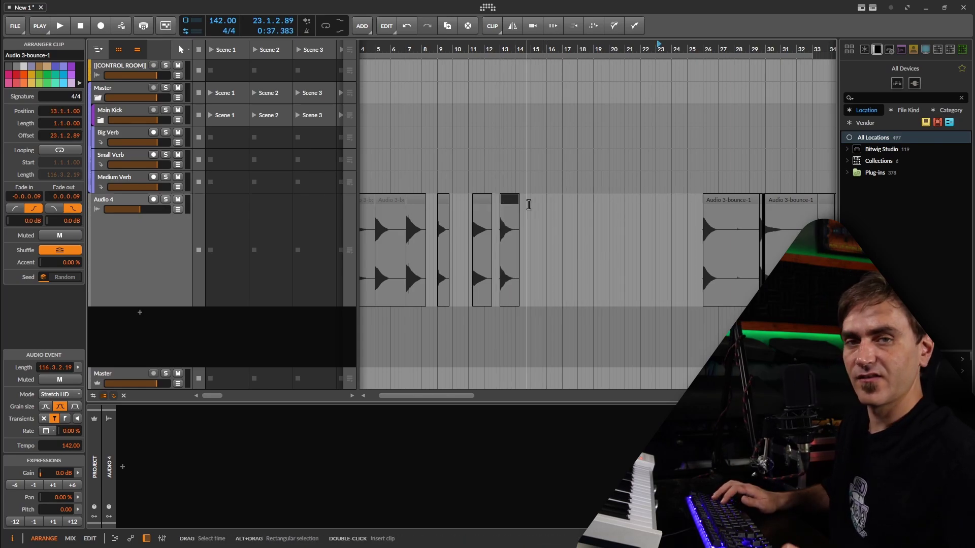
left_click_drag(727, 203, 544, 203)
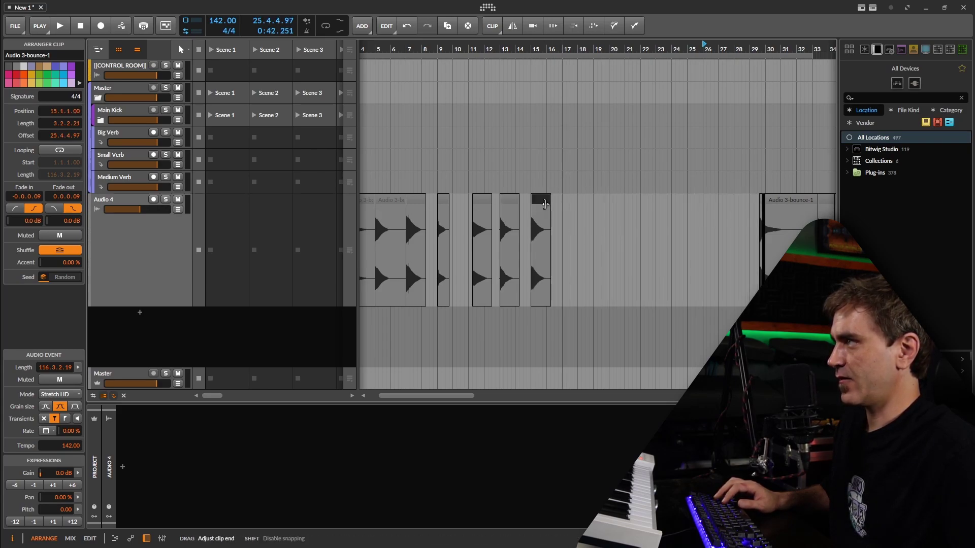
left_click_drag(690, 214, 549, 202)
Step: Clean up the tiny slice fragments in the hit near bar 30, and trim and space out the hits up to bar 37
left_click(617, 54)
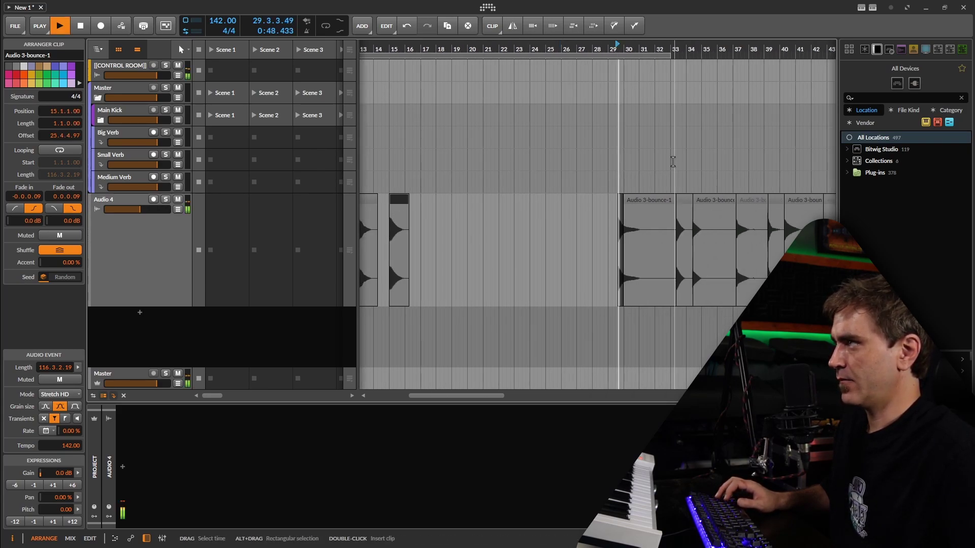
scroll(628, 206, "up", 6)
key("space")
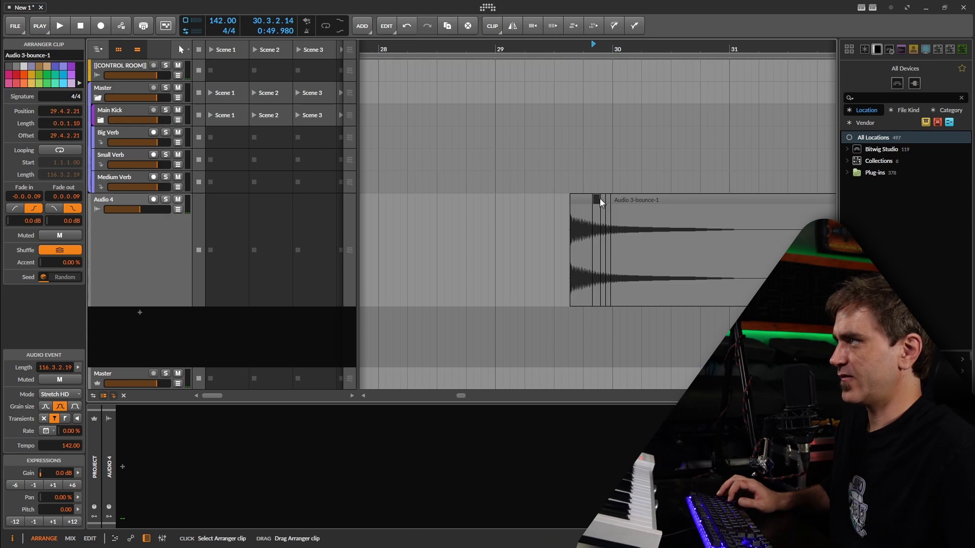
left_click_drag(599, 198, 800, 203)
scroll(672, 200, "down", 6)
key("Delete")
scroll(654, 200, "up", 5)
scroll(744, 202, "down", 3)
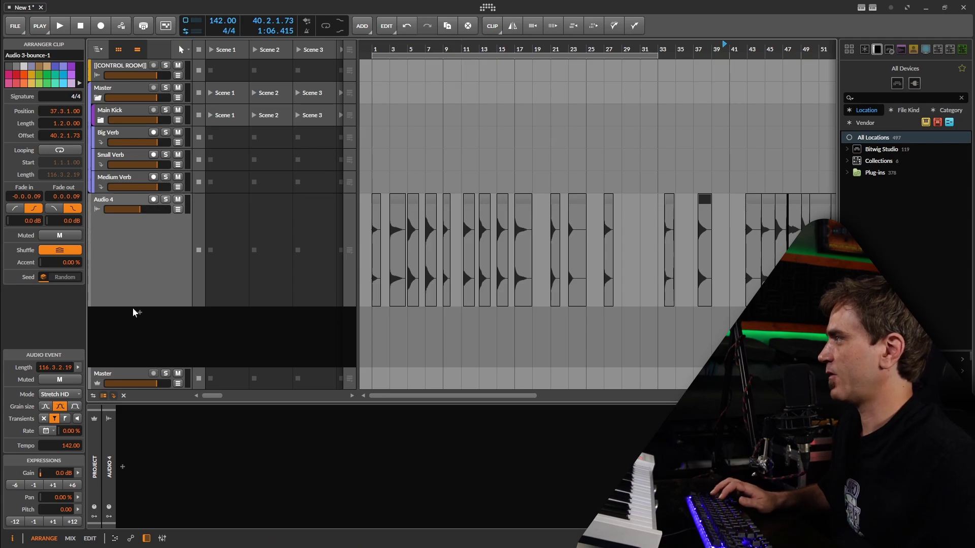
Step: Reduce the height of the Audio 4 track, add a new audio track below it and put that track in a group
left_click_drag(127, 305, 139, 255)
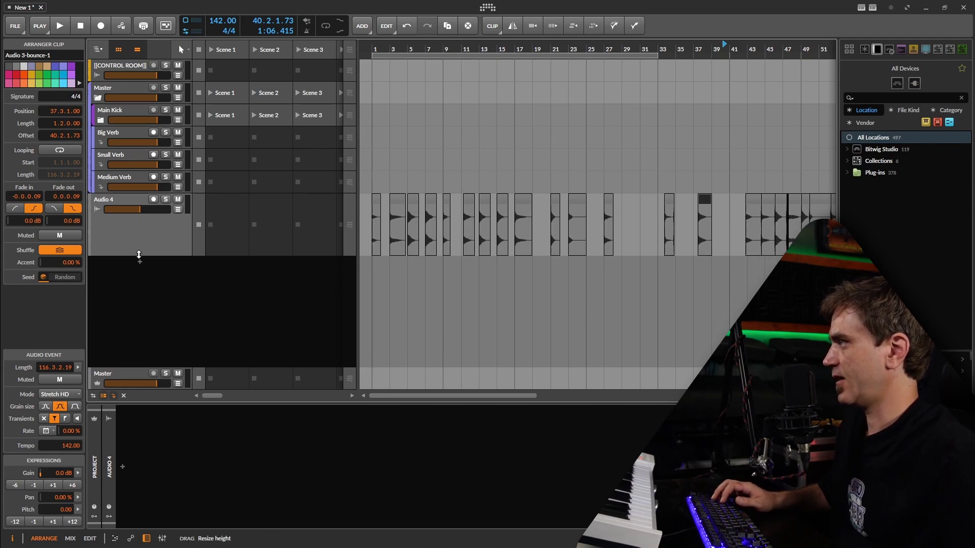
double_click(166, 291)
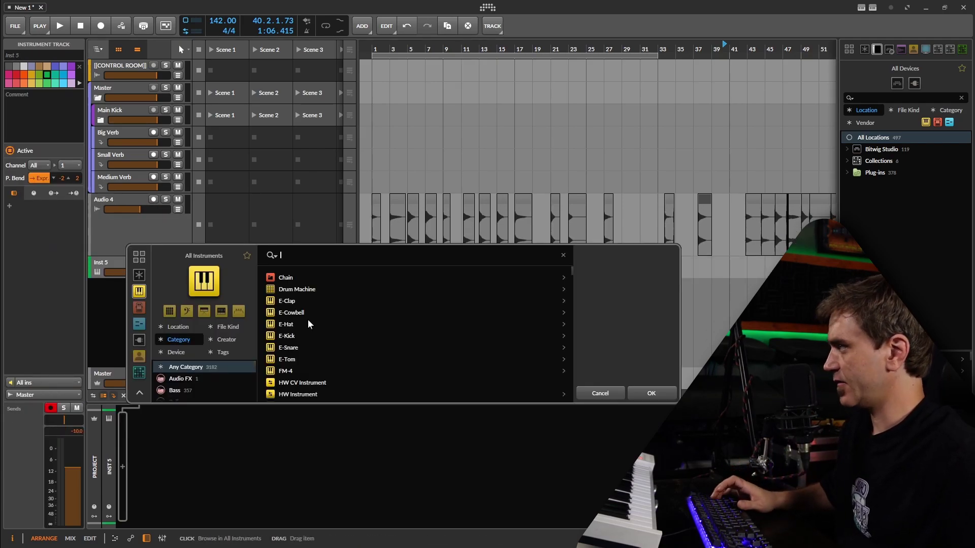
left_click(599, 393)
right_click(202, 293)
left_click(234, 314)
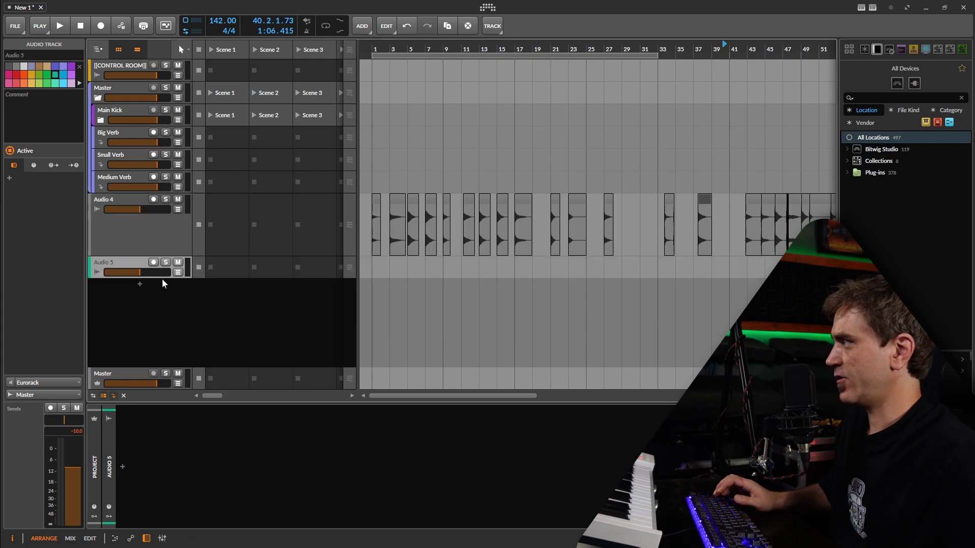
key("ctrl+g")
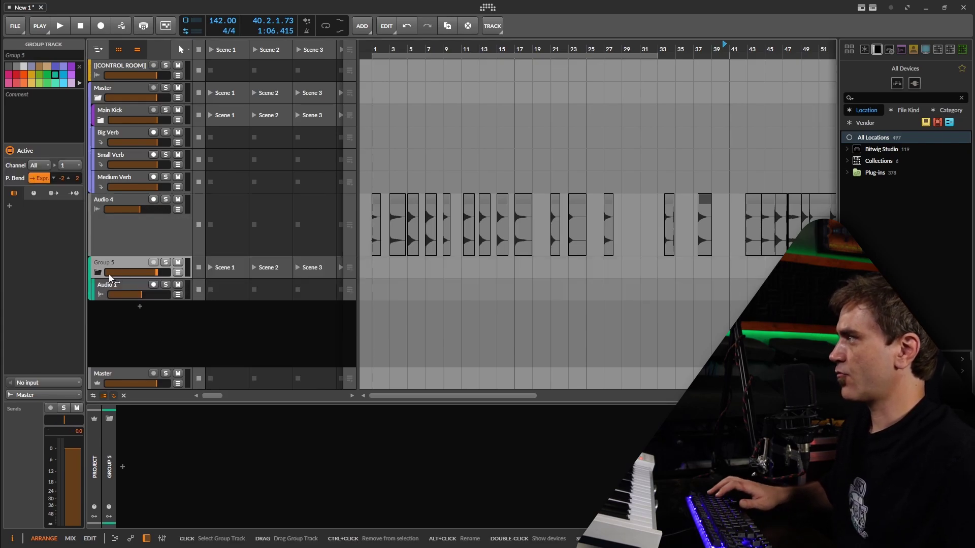
Step: Name the grouped audio track C and duplicate it into one track per semitone, named C# through B
left_click(28, 52)
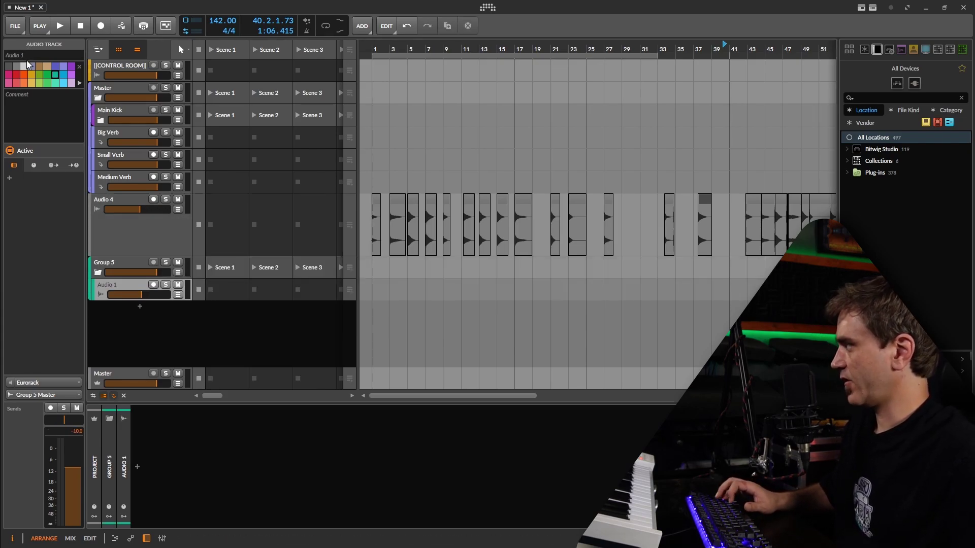
type("C")
key("Return")
key("ctrl+d")
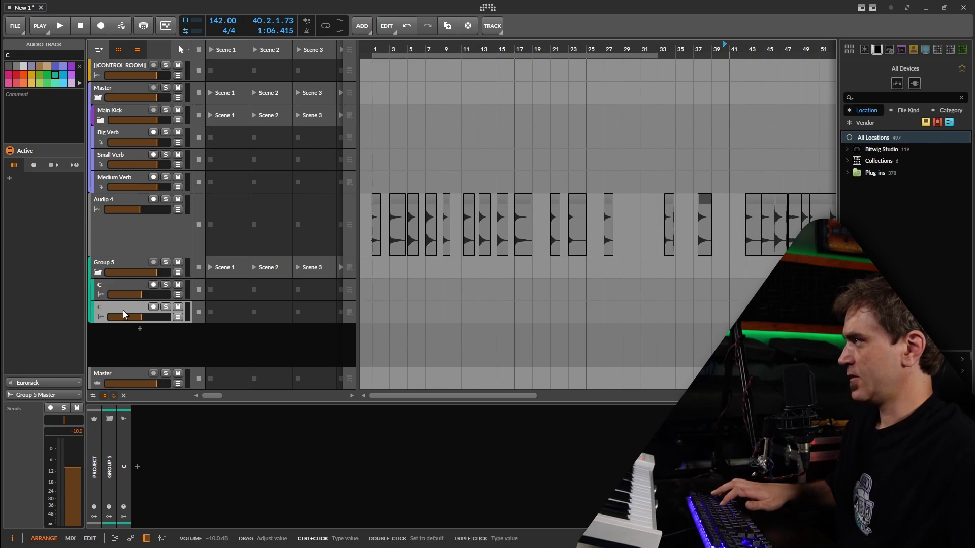
left_click(24, 55)
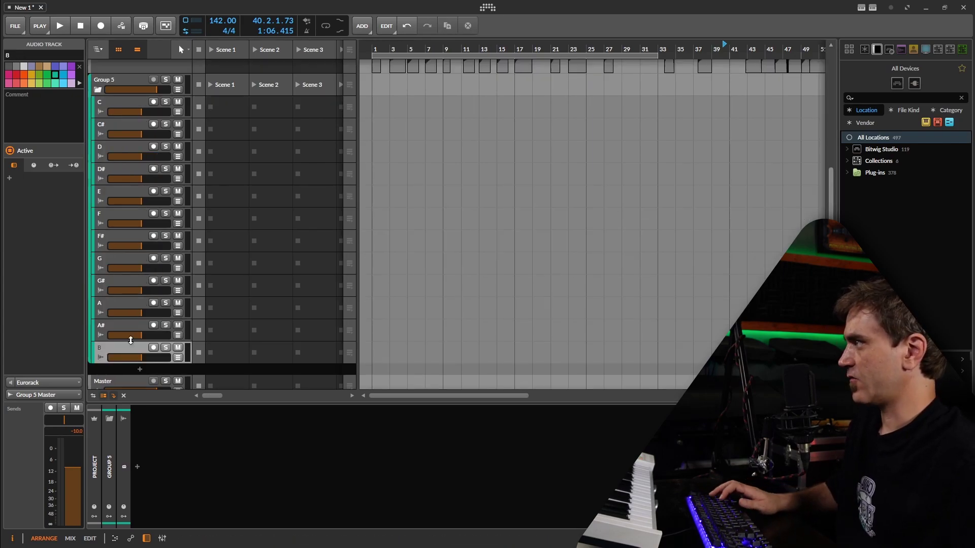
key("Return")
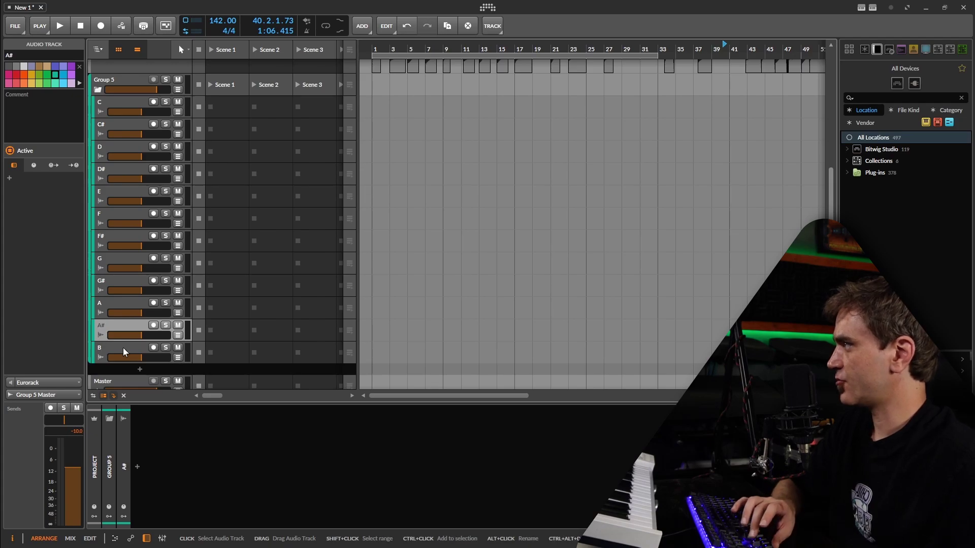
Step: Insert the GTune tuner plug-in on the Audio 4 track
key("Up")
key("Up")
key("Up")
key("Up")
key("Up")
key("Up")
key("Up")
key("Up")
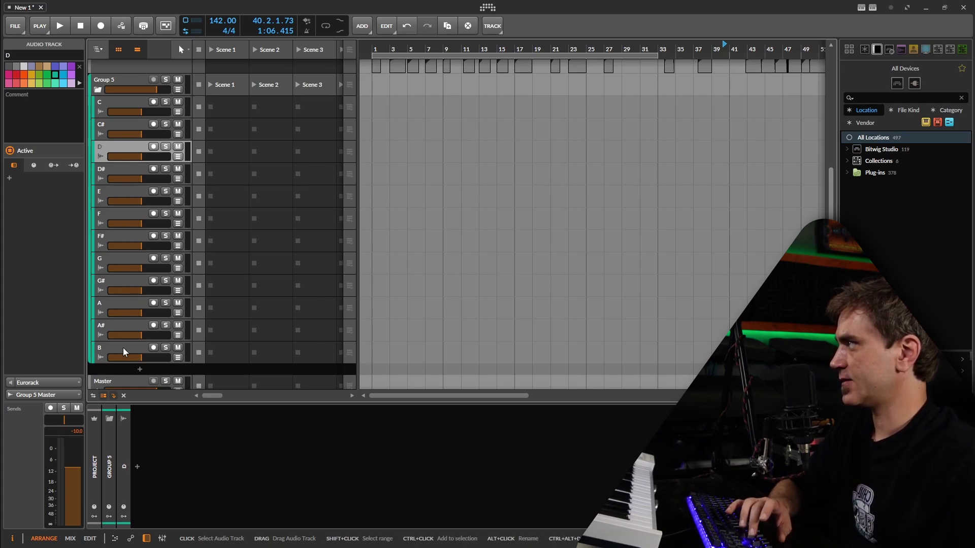
key("Up")
key("Up")
key("Up")
key("Up")
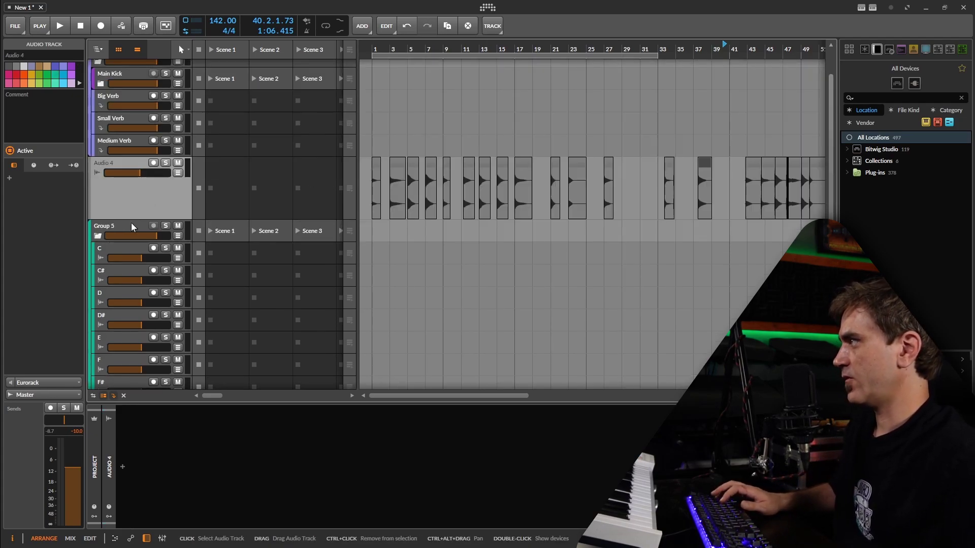
left_click(122, 467)
key("Return")
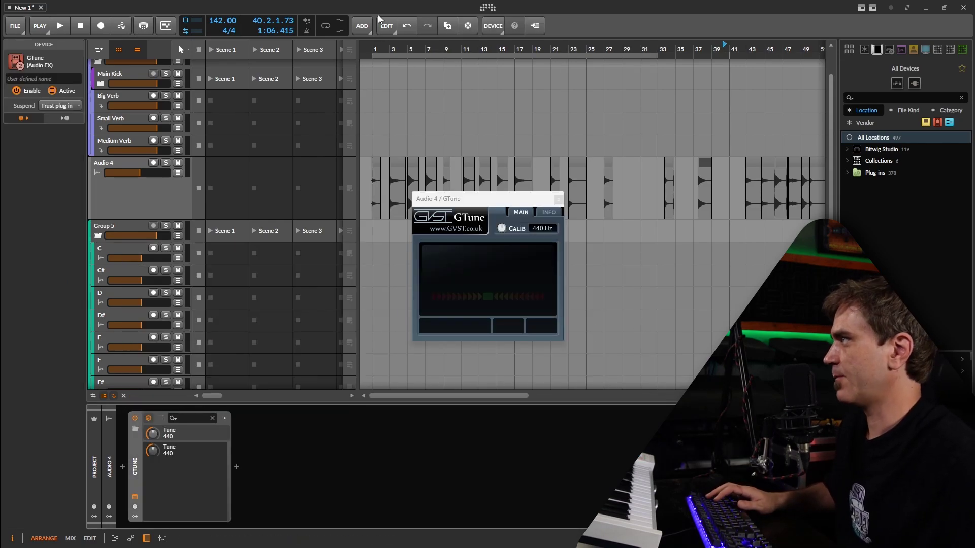
Step: Audition the first hit through the tuner and move it from Audio 4 to the C track's Scene 1 launcher slot only
key("space")
scroll(388, 152, "up", 4)
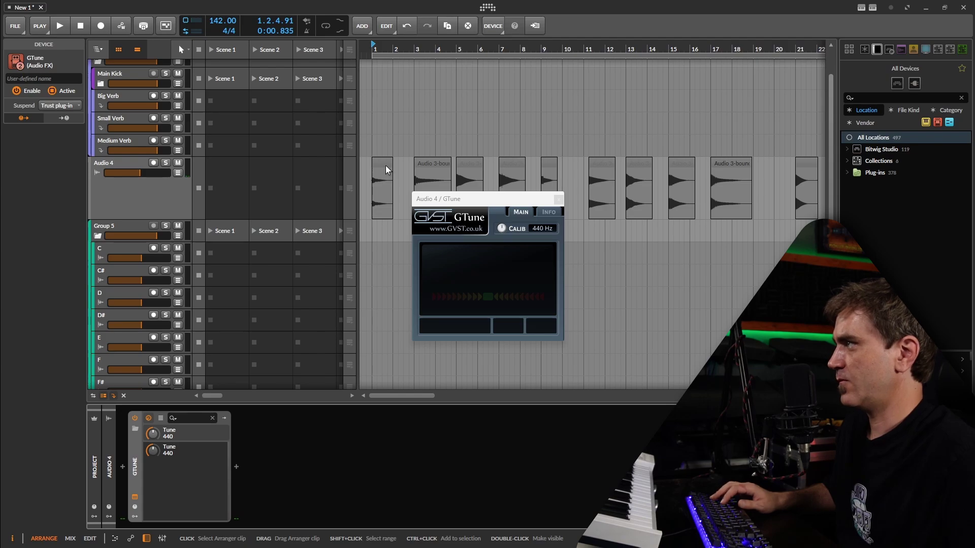
left_click_drag(385, 166, 215, 245)
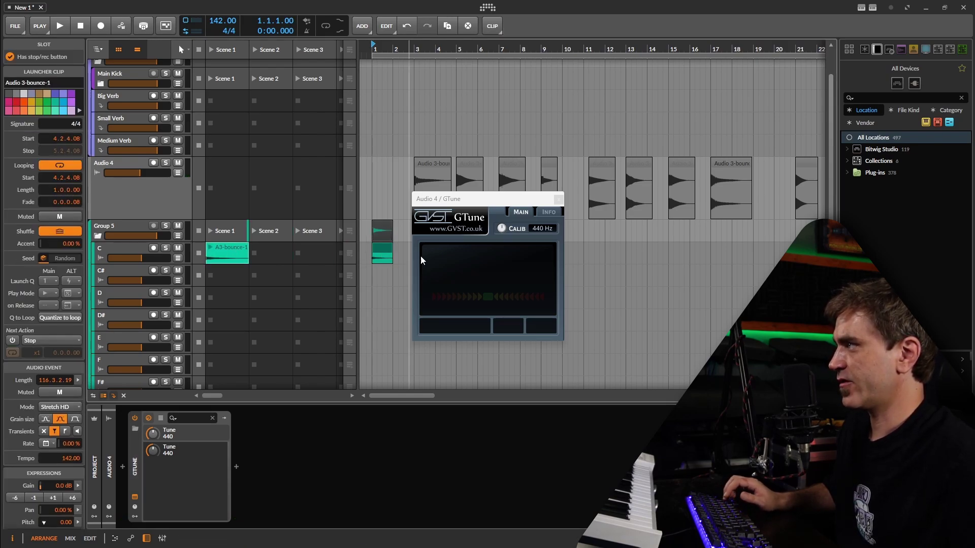
key("Delete")
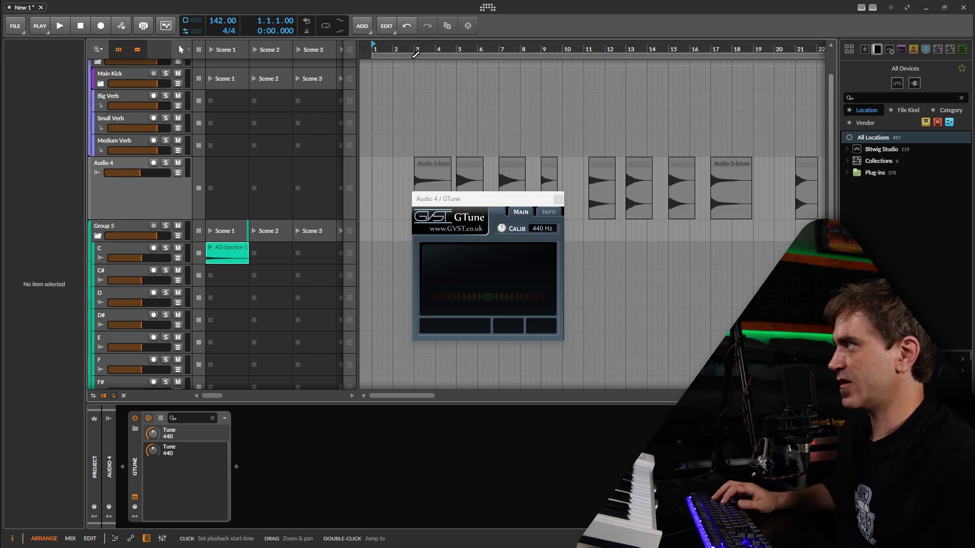
Step: Check the hits at bars 3 and 5 with the tuner and move them to the Scene 1 slots of the A# and G tracks
left_click(411, 53)
key("space")
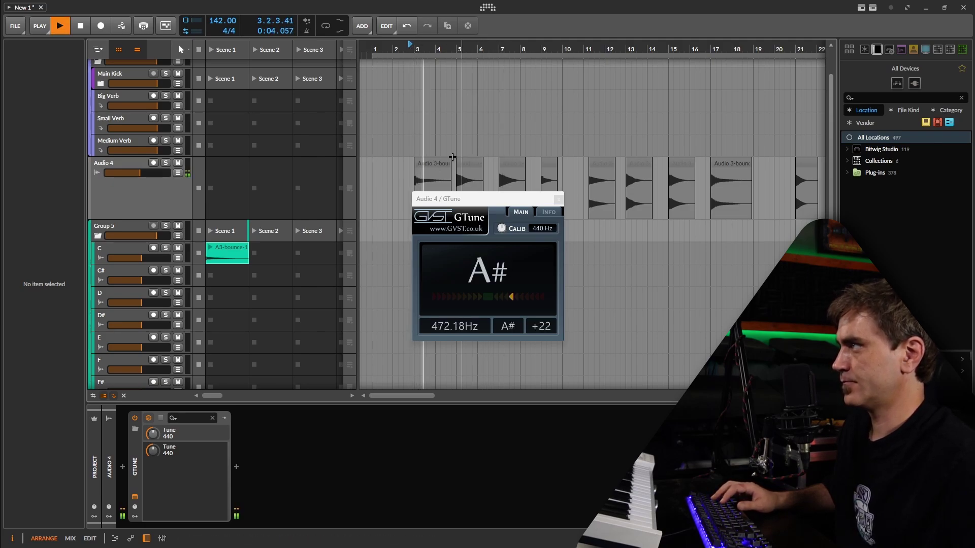
key("space")
key("space")
scroll(416, 150, "down", 4)
scroll(429, 128, "up", 1)
key("space")
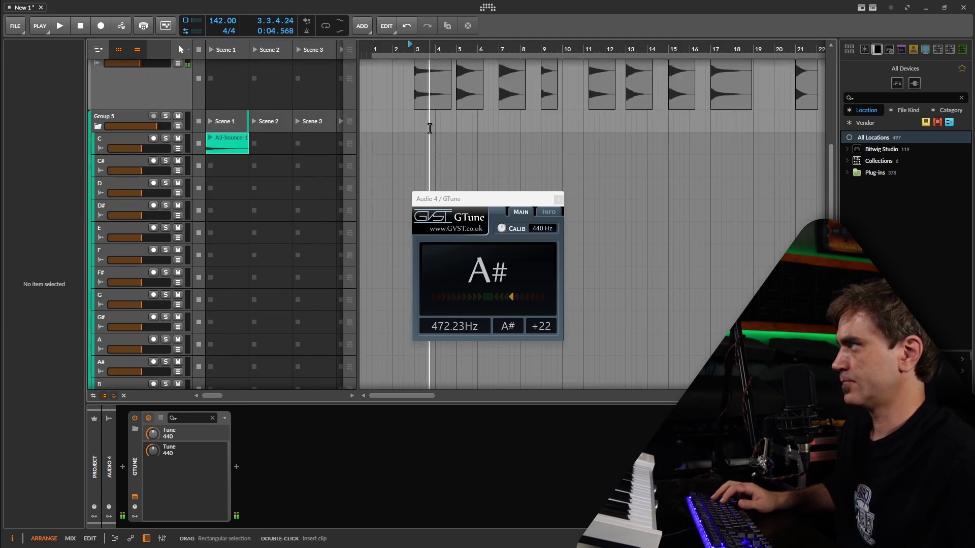
Step: Check the pitches of the hits at bars 7 and 9 with the tuner and remove both from Audio 4
key("space")
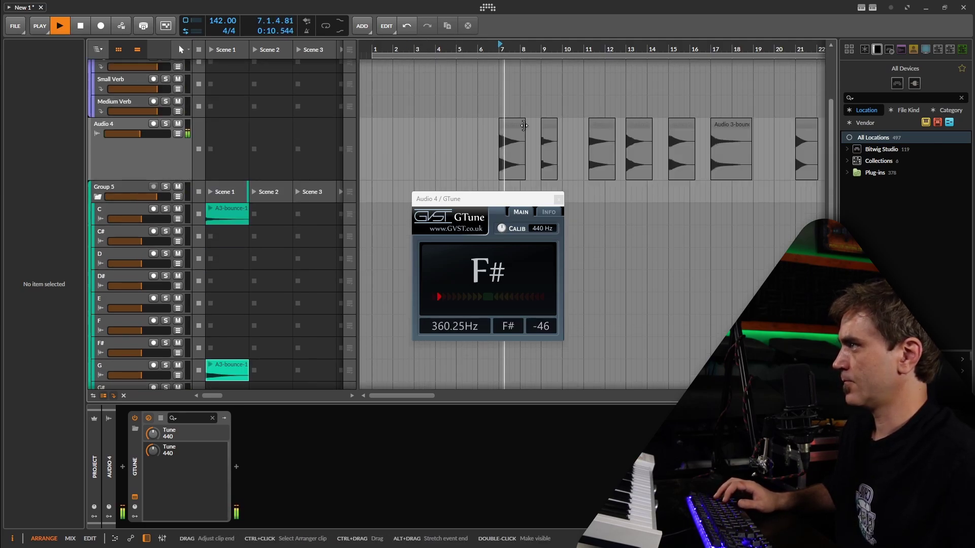
key("space")
left_click(511, 124)
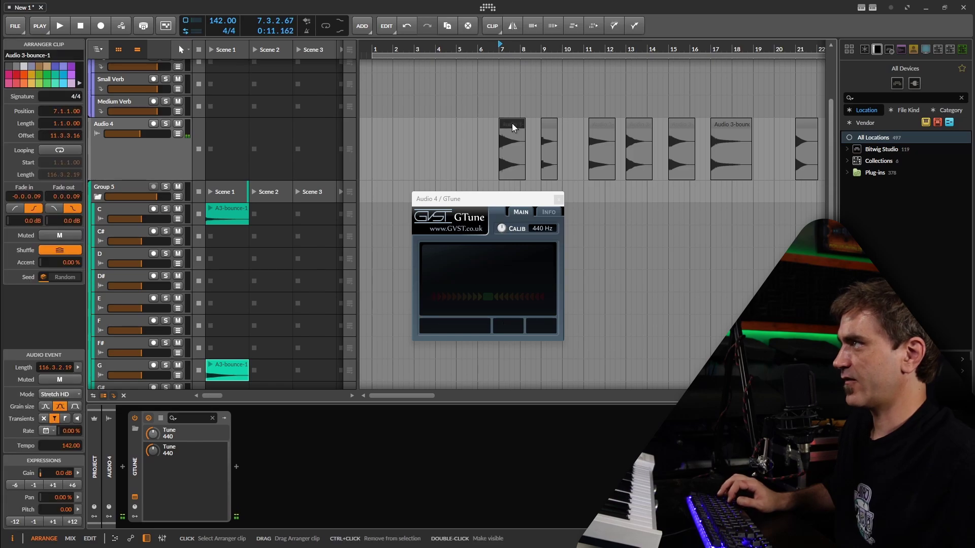
key("Delete")
left_click(541, 54)
key("space")
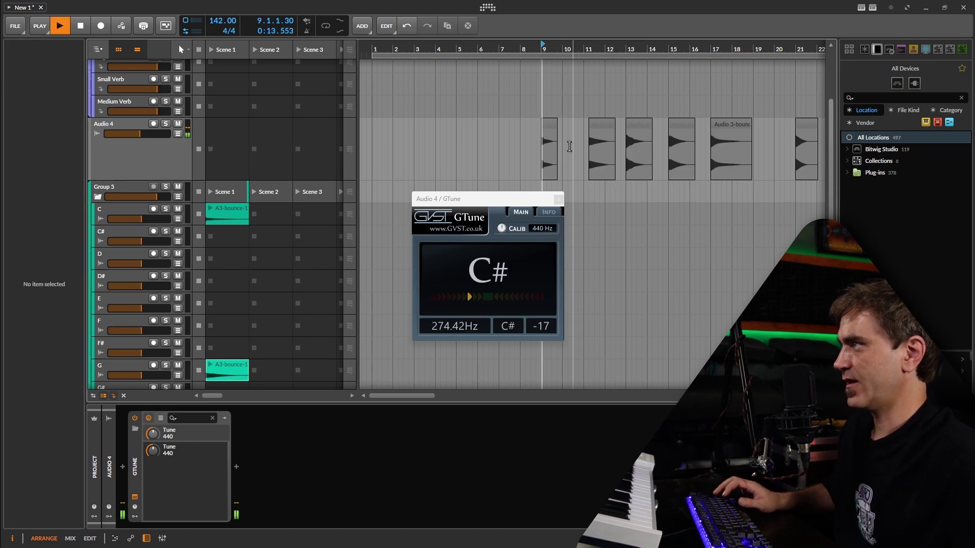
key("space")
left_click(547, 126)
key("Delete")
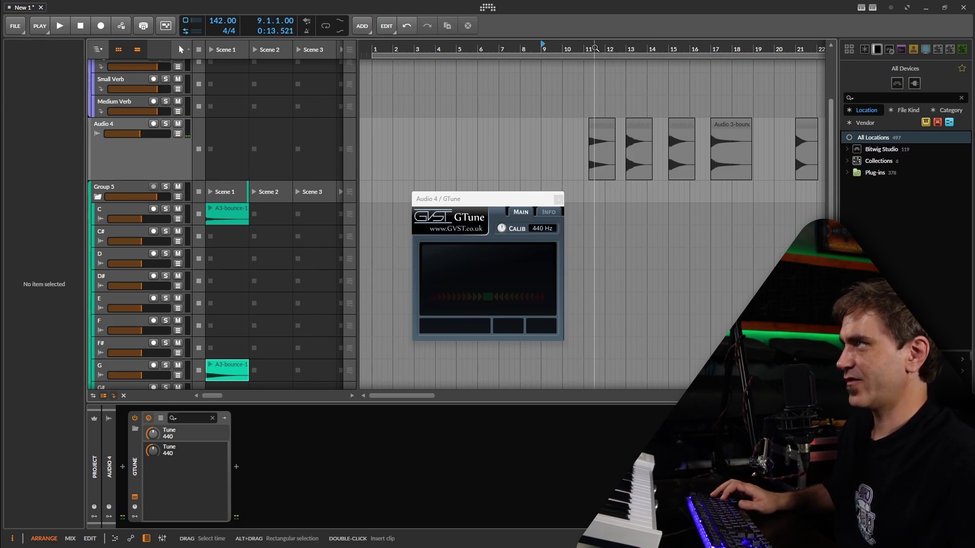
Step: Check the following hits from bar 11 on with the tuner and sort them into launcher slots of the A, G# and F tracks
left_click(595, 49)
key("space")
scroll(526, 126, "down", 1)
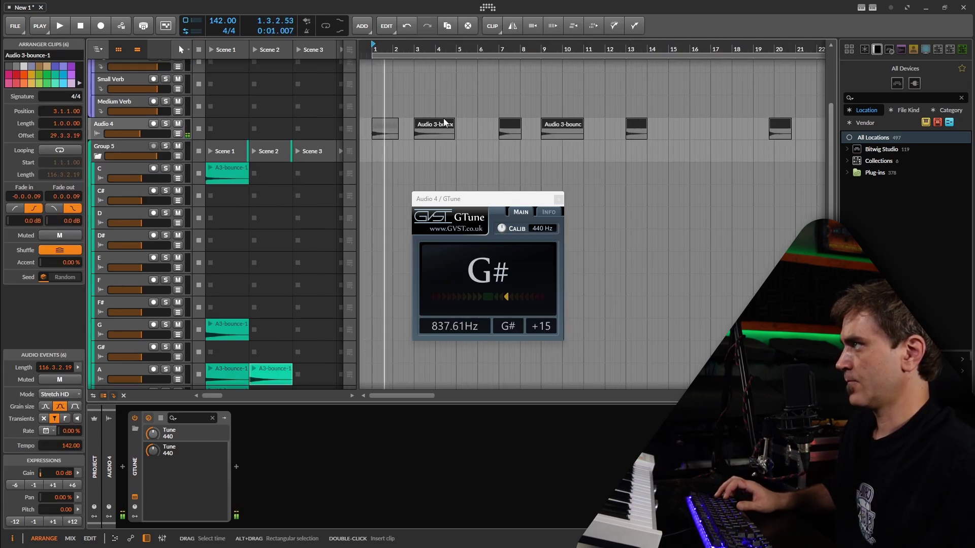
key("space")
left_click(434, 127)
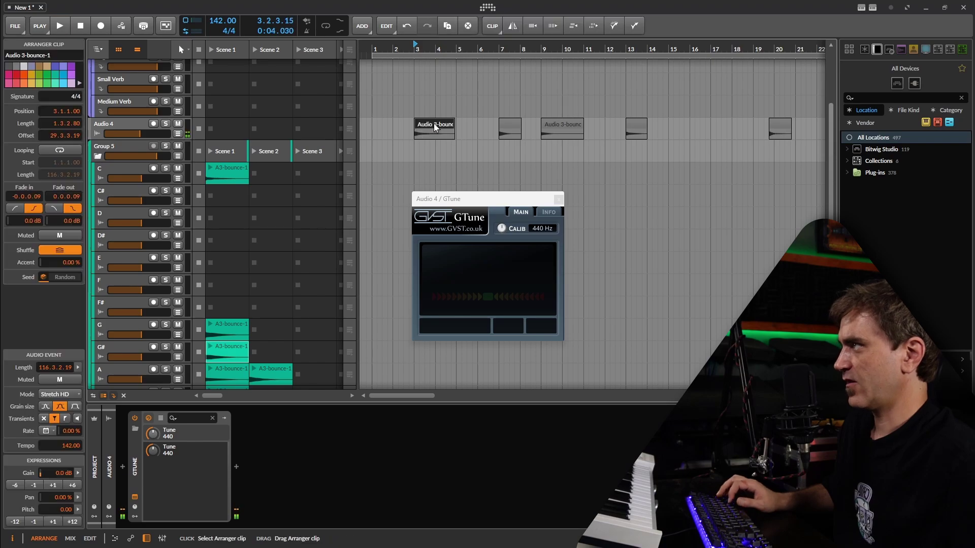
key("Delete")
Step: Check the Audio 4 hits from bar 3 on with the tuner and sort them into the C# and F tracks' launcher slots
left_click_drag(470, 124, 803, 131)
key("space")
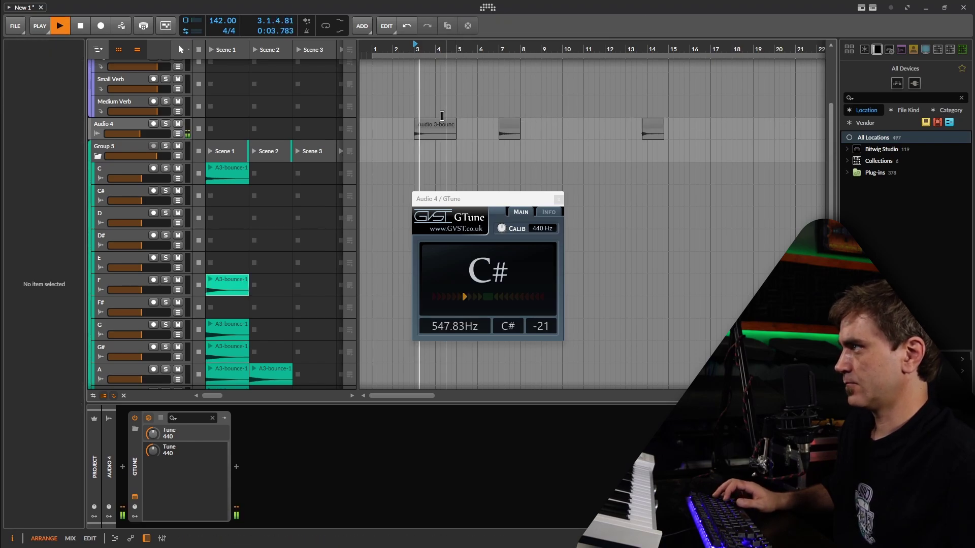
key("space")
key("space")
left_click(432, 127)
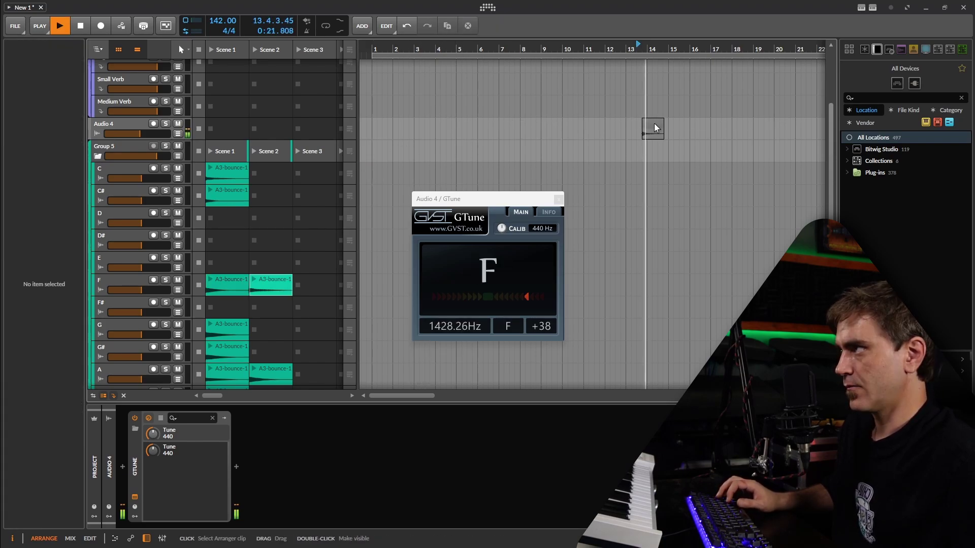
Step: Check the hit at bar 13 with the tuner, put it in the A# track's Scene 2 slot, and clear it from Audio 4
key("space")
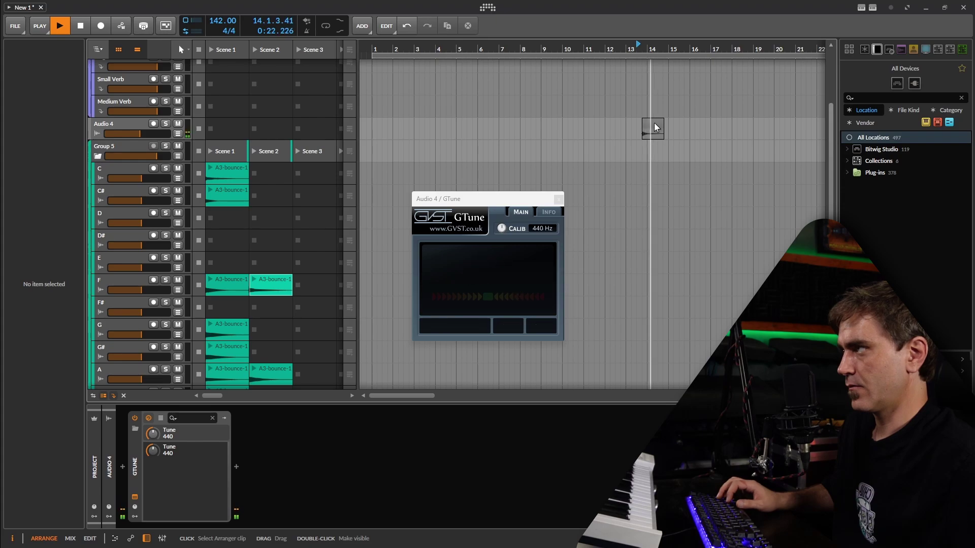
key("space")
left_click_drag(655, 127, 281, 364)
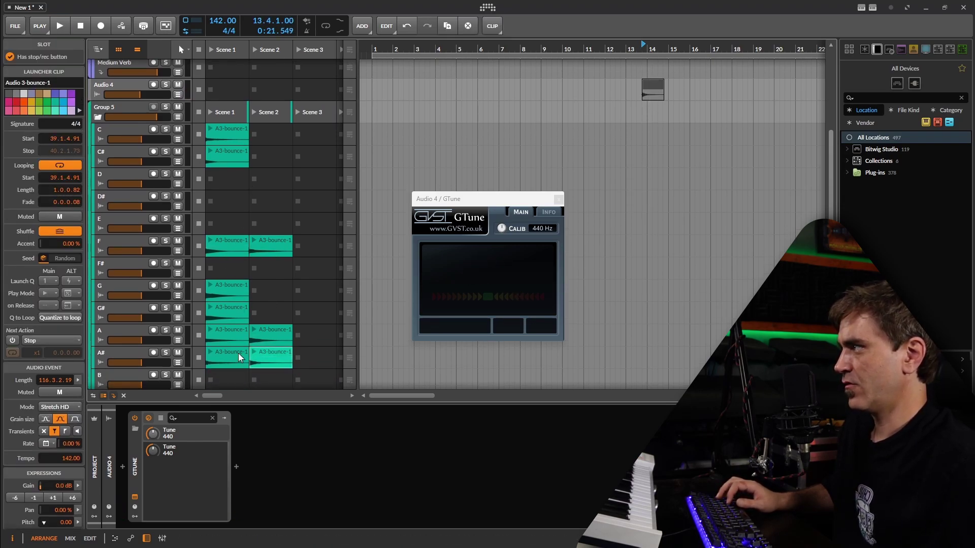
scroll(718, 140, "up", 2)
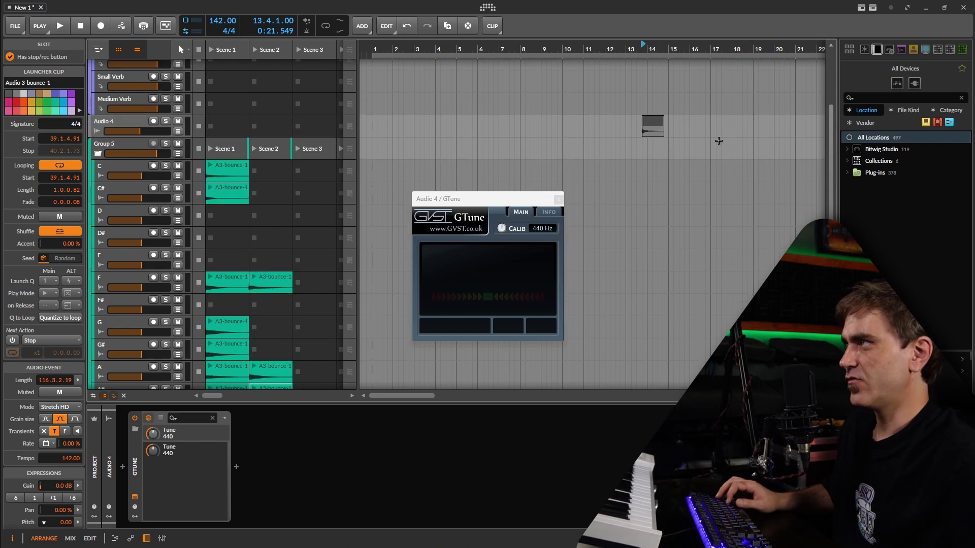
left_click_drag(674, 124, 611, 148)
key("Delete")
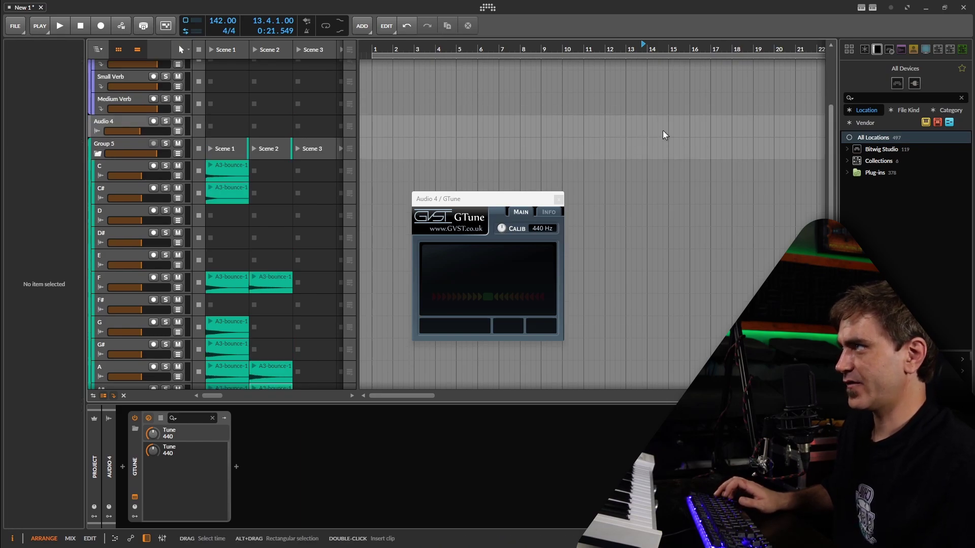
Step: Check the remaining Audio 4 hits from bar 23 on with the tuner and sort them into the matching note tracks' launcher slots
scroll(662, 130, "down", 4)
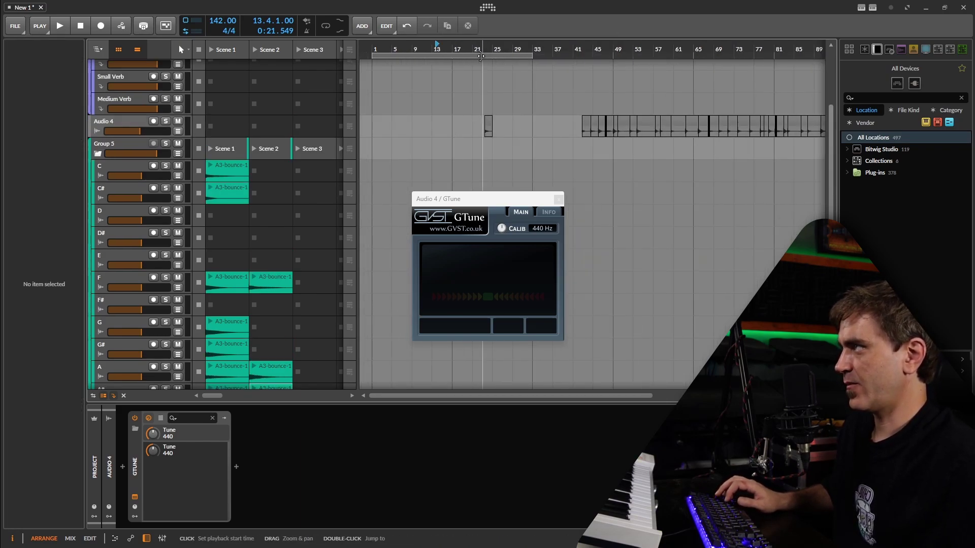
left_click_drag(482, 48, 415, 56)
left_click(422, 48)
key("space")
scroll(424, 137, "up", 3)
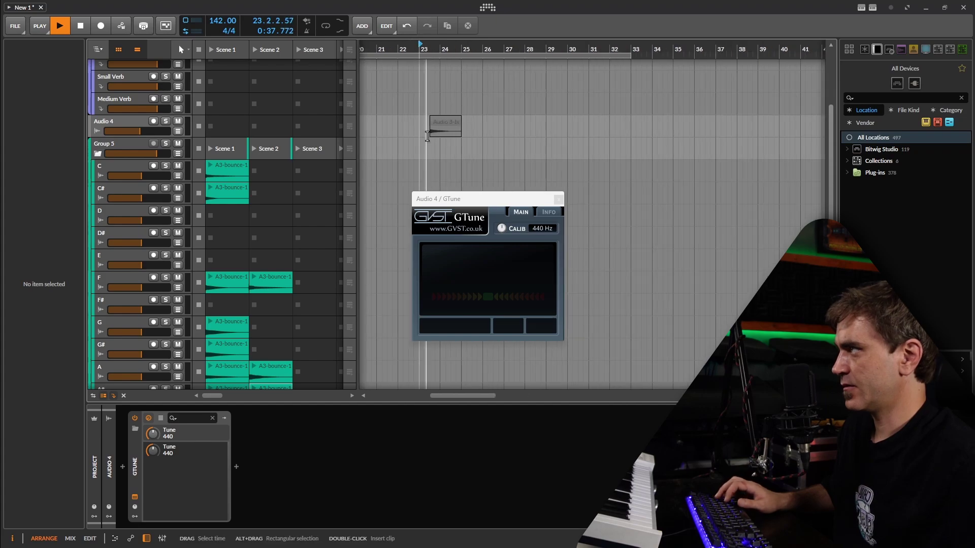
key("space")
key("space")
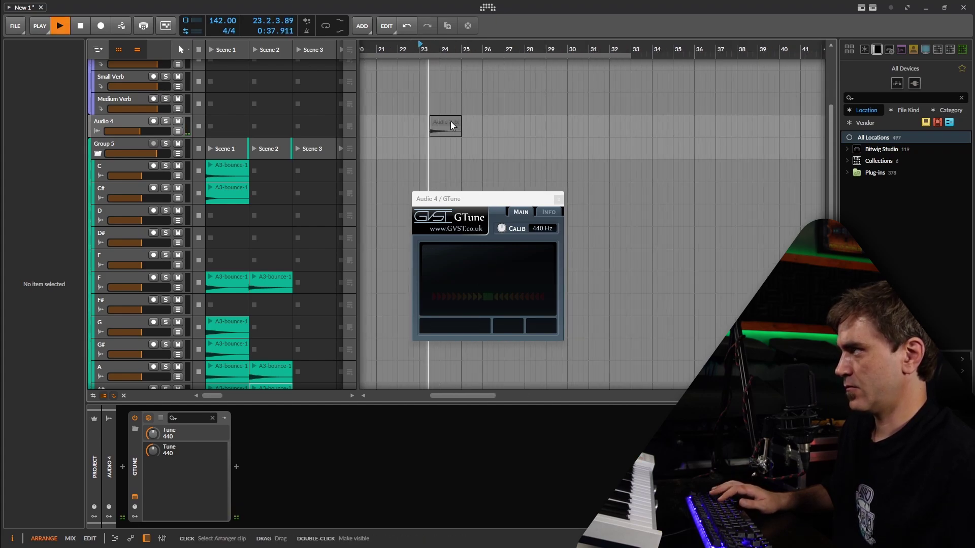
key("space")
left_click(449, 122)
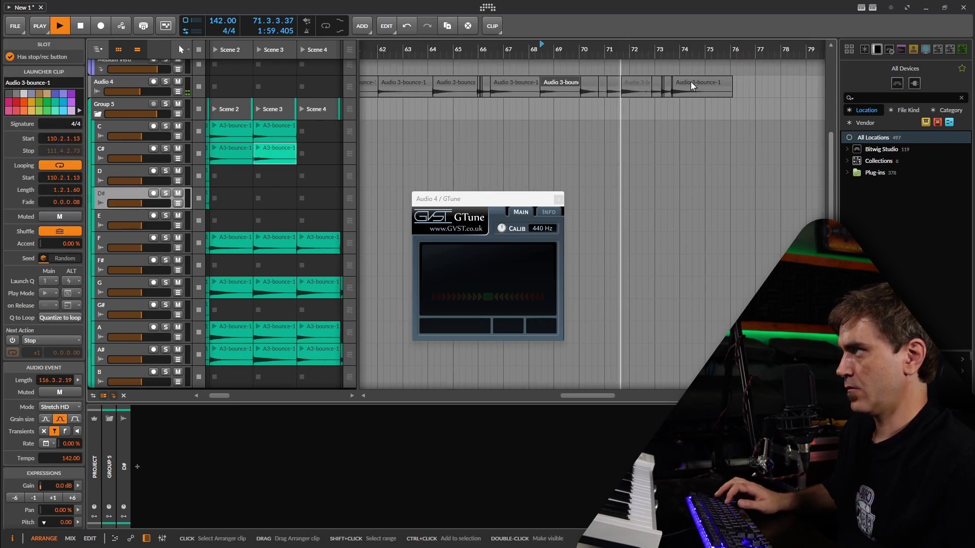
left_click(611, 83)
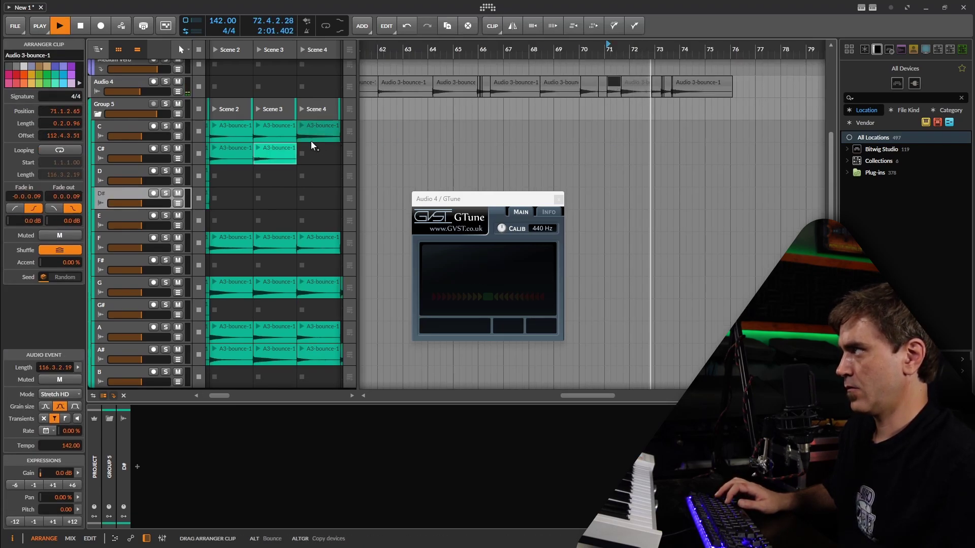
left_click(311, 139)
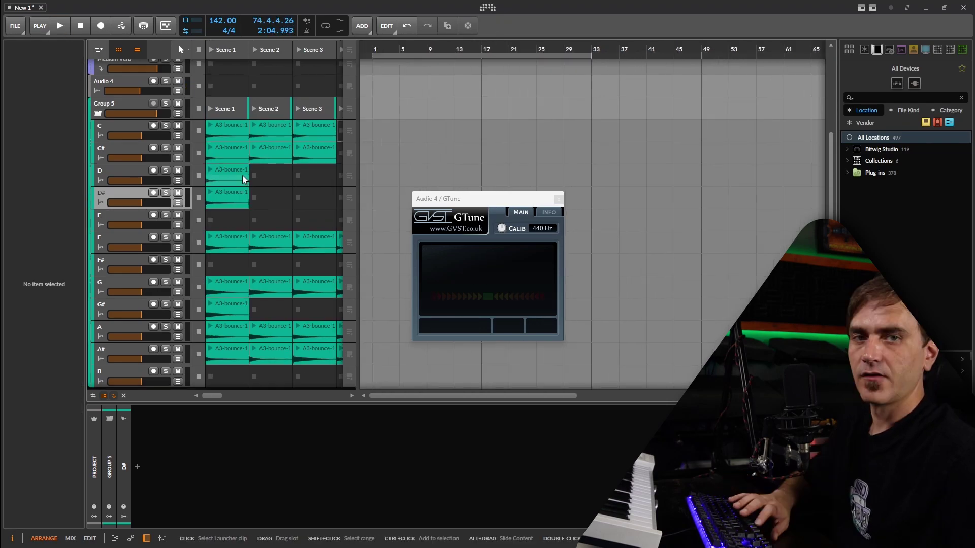
Step: Delete the D, D# and E tracks from Group 5
left_click(112, 170)
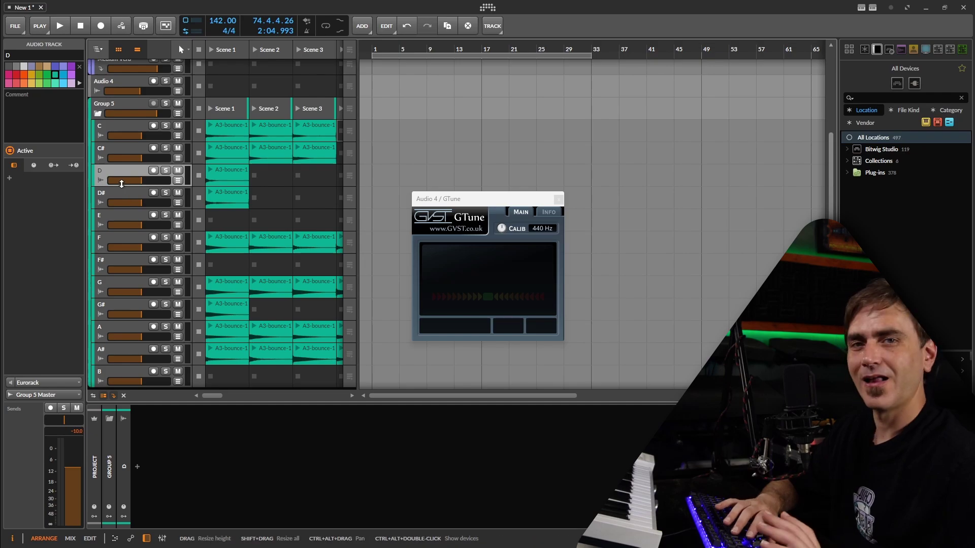
left_click(124, 213, "shift")
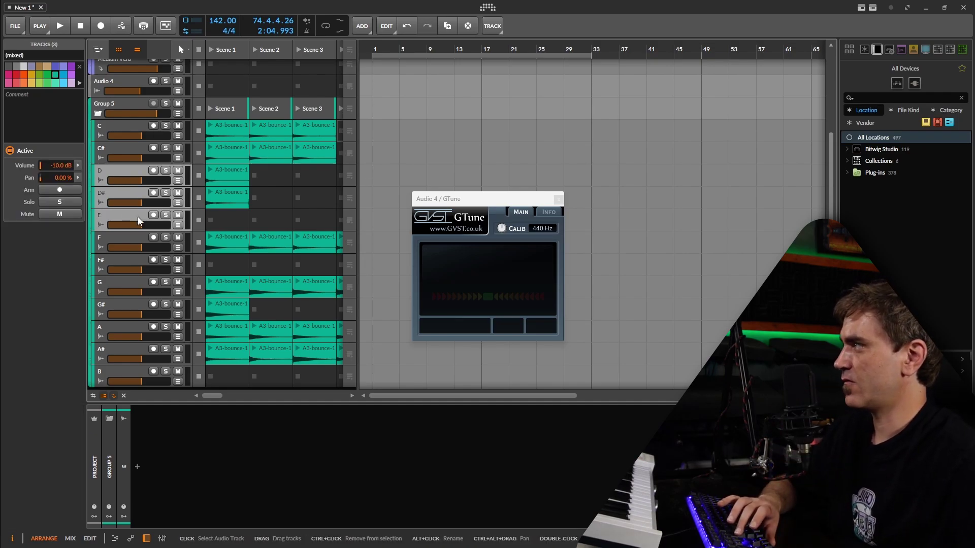
key("Delete")
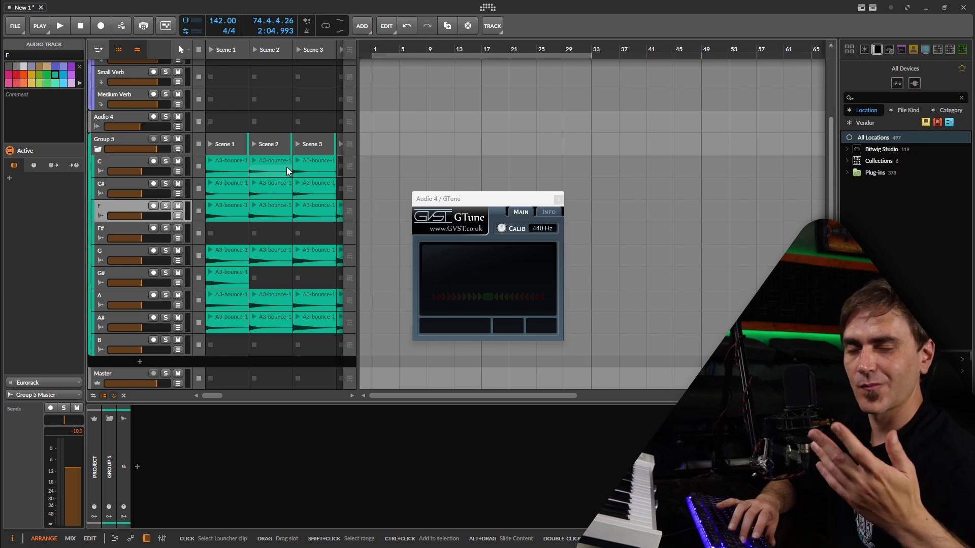
Step: Delete the F#, G# and B tracks from Group 5
left_click(127, 225)
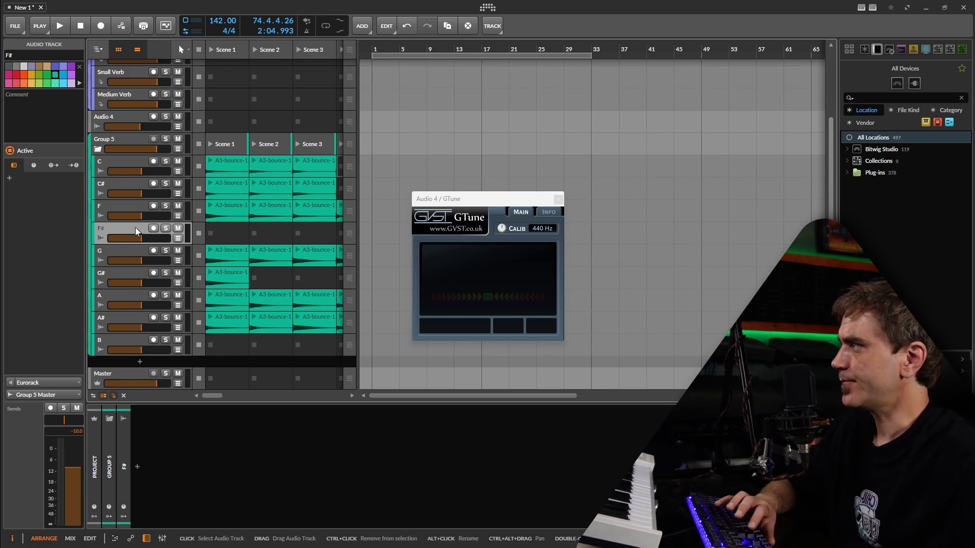
key("Delete")
left_click(111, 274)
key("Delete")
left_click(117, 340)
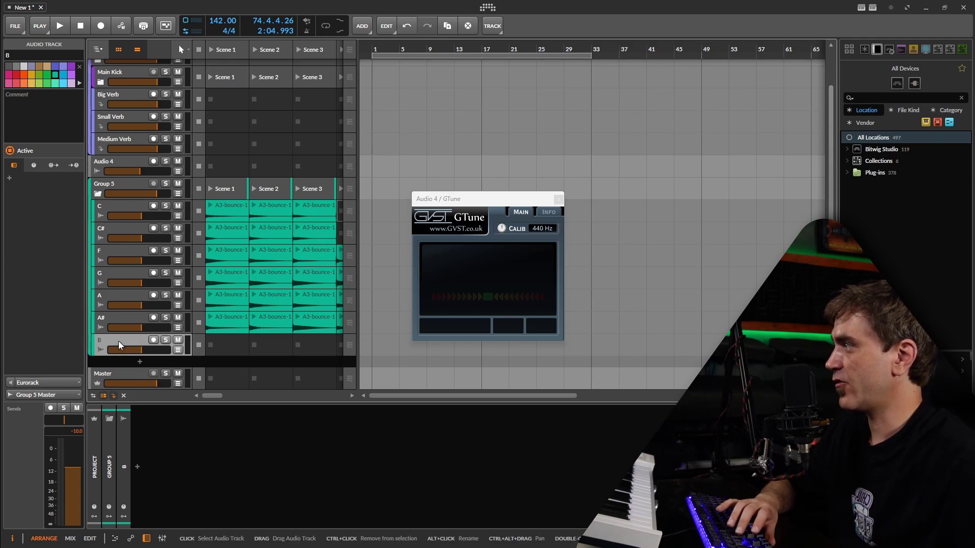
key("Delete")
Step: Widen the launcher to show six scenes and copy all six A# clips into the arrangement starting at bar 1
left_click_drag(514, 205, 777, 204)
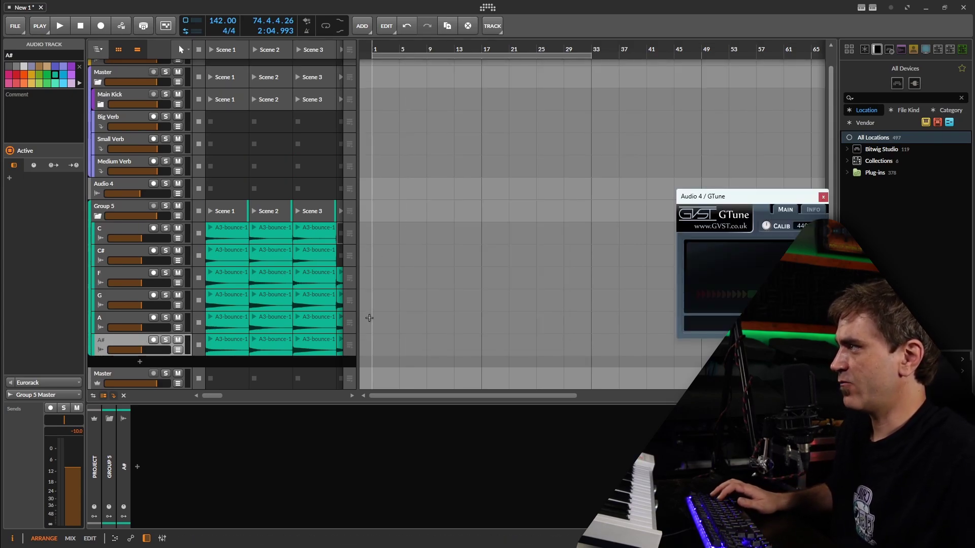
left_click_drag(359, 318, 485, 314)
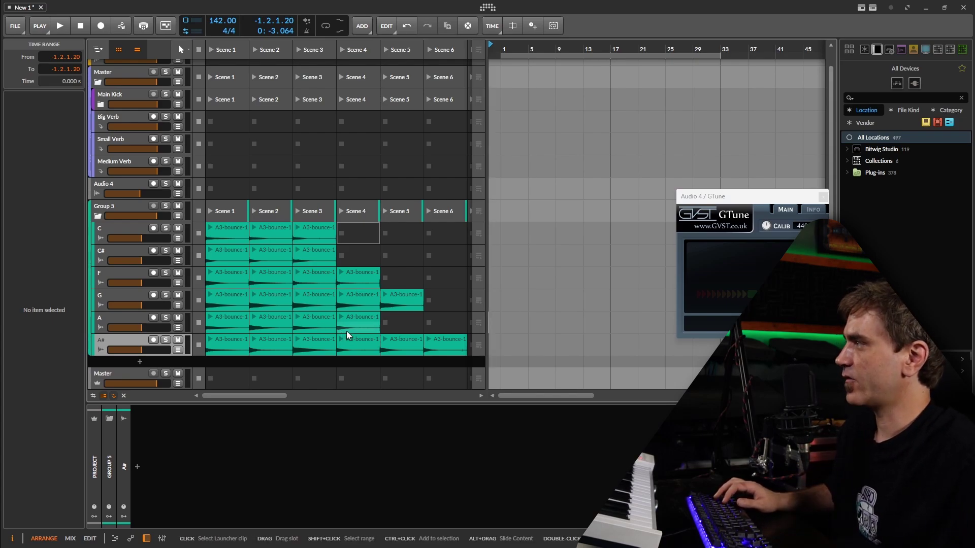
left_click(448, 351)
left_click(231, 344, "shift")
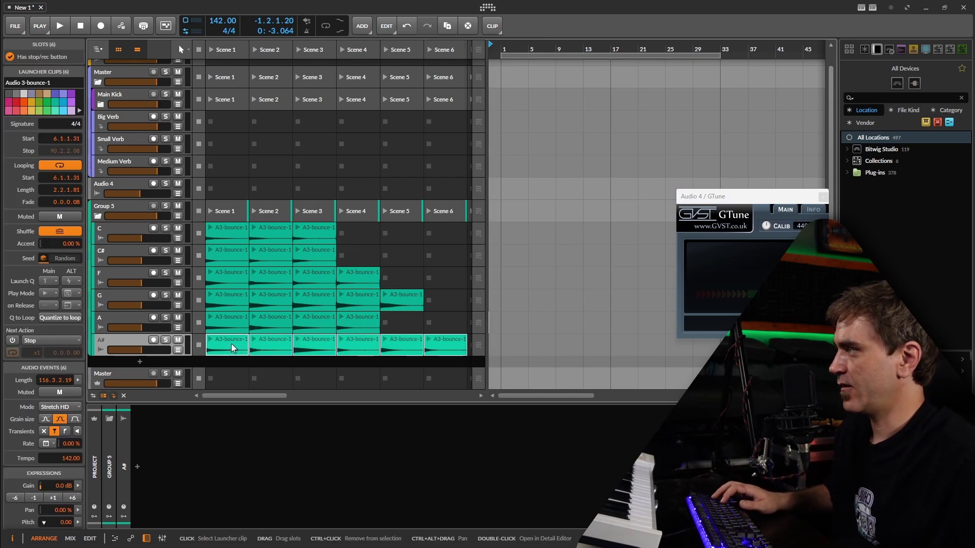
left_click_drag(230, 344, 502, 351)
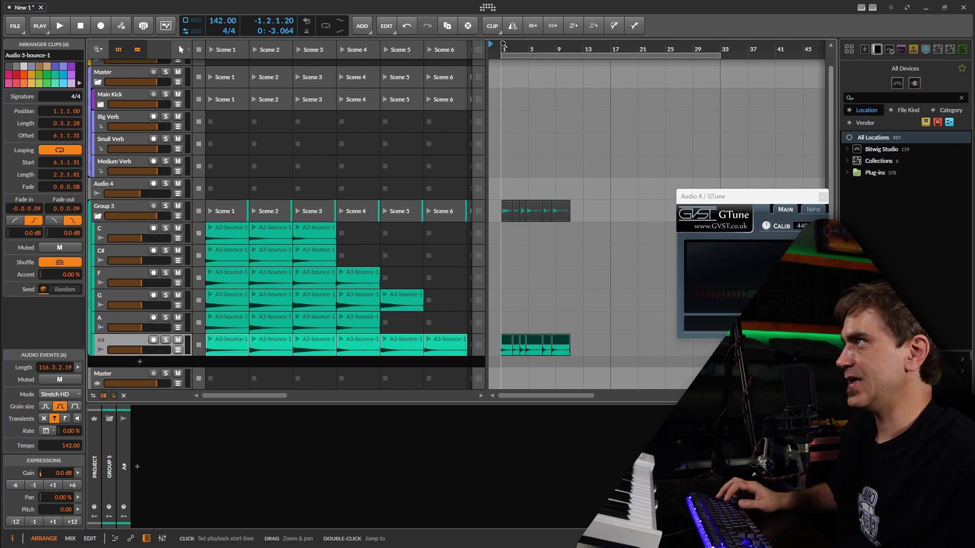
Step: Play back the six copied A# clips in the arrangement to compare their sound
key("space")
scroll(519, 327, "up", 5)
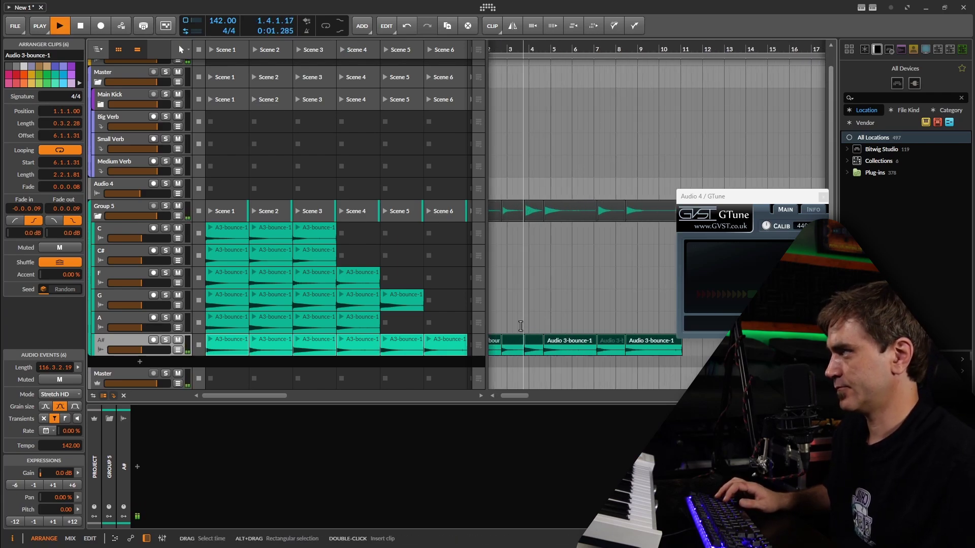
left_click_drag(520, 326, 542, 295)
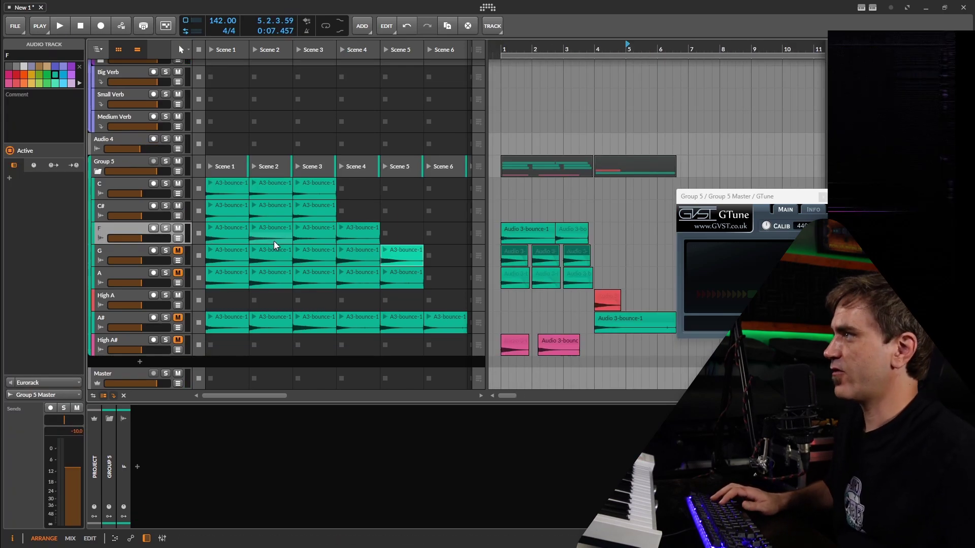
Step: Rename the six arrangement clips on the G and A tracks as F
left_click_drag(592, 248, 499, 281)
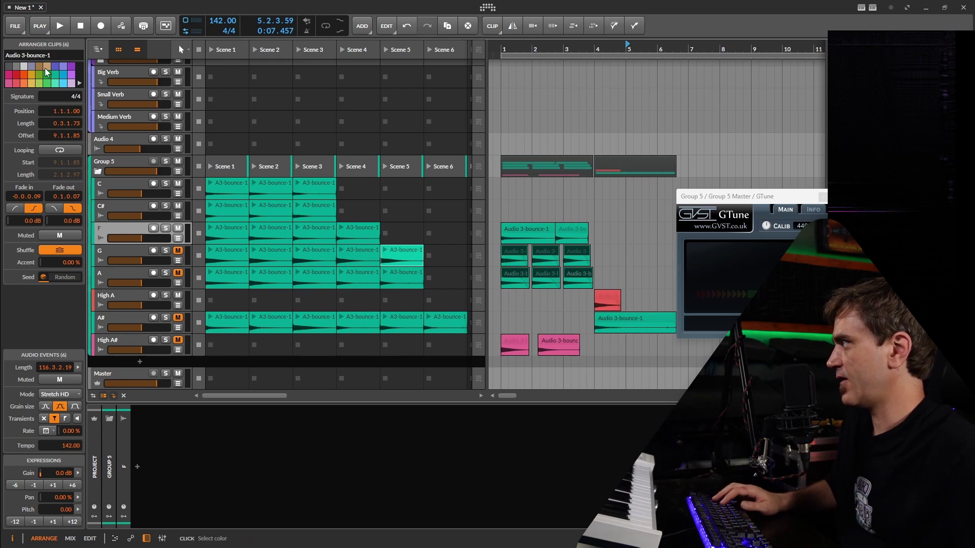
left_click_drag(63, 55, 1, 56)
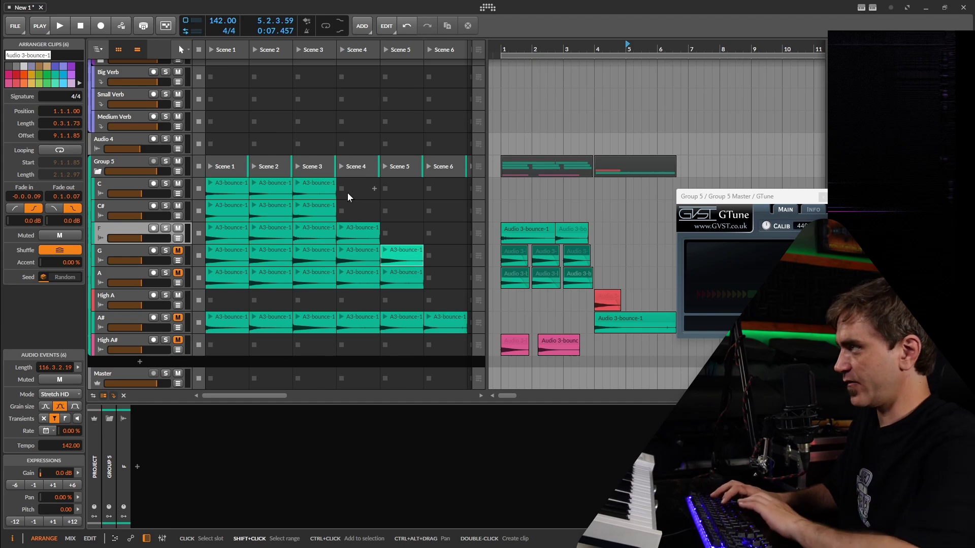
type("F")
key("Return")
Step: Rename the A track's arrangement clips as A and the clip on the High A track as High A
left_click_drag(613, 275, 452, 278)
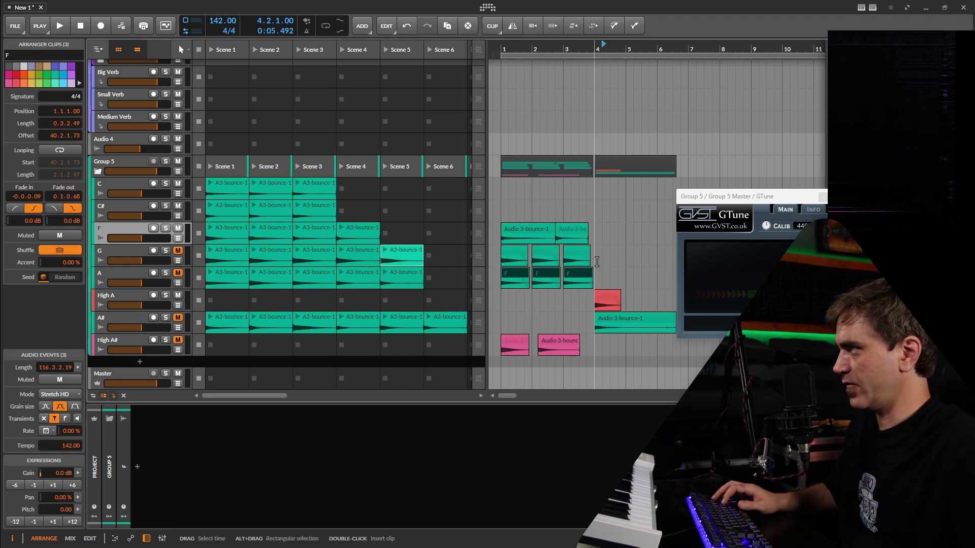
left_click_drag(607, 254, 500, 256)
key("ctrl+r")
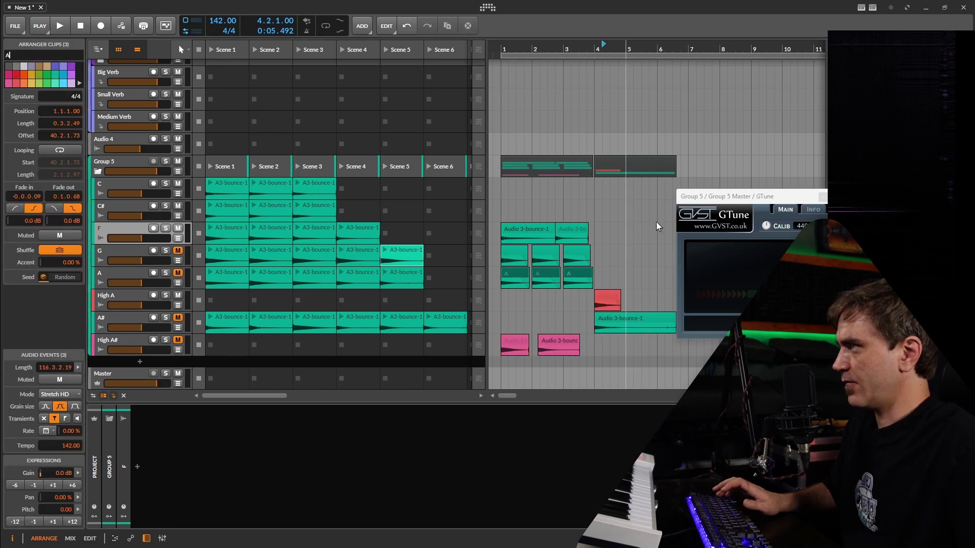
left_click_drag(626, 277, 625, 278)
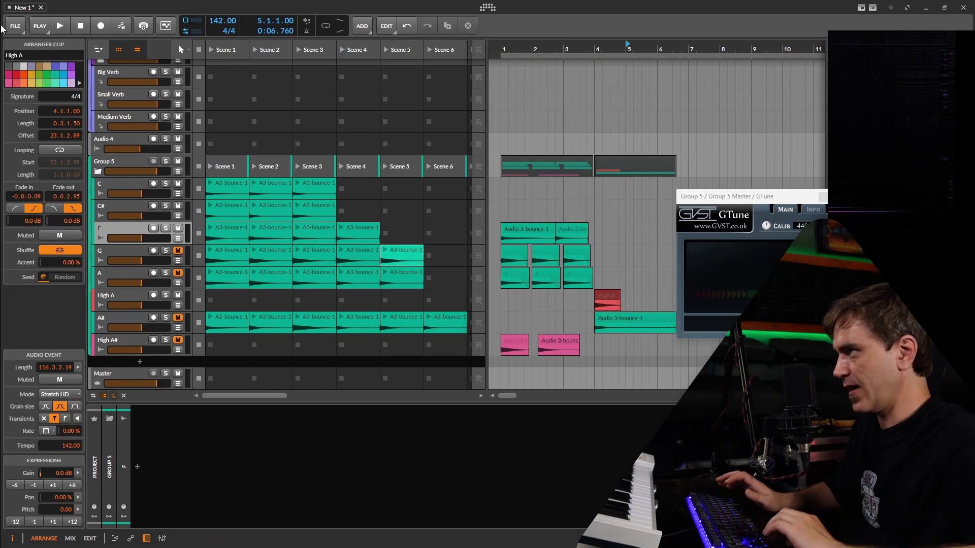
Step: Normalize the seven arrangement clips on the G, A and High A tracks and bounce them in place
left_click_drag(639, 255, 489, 293)
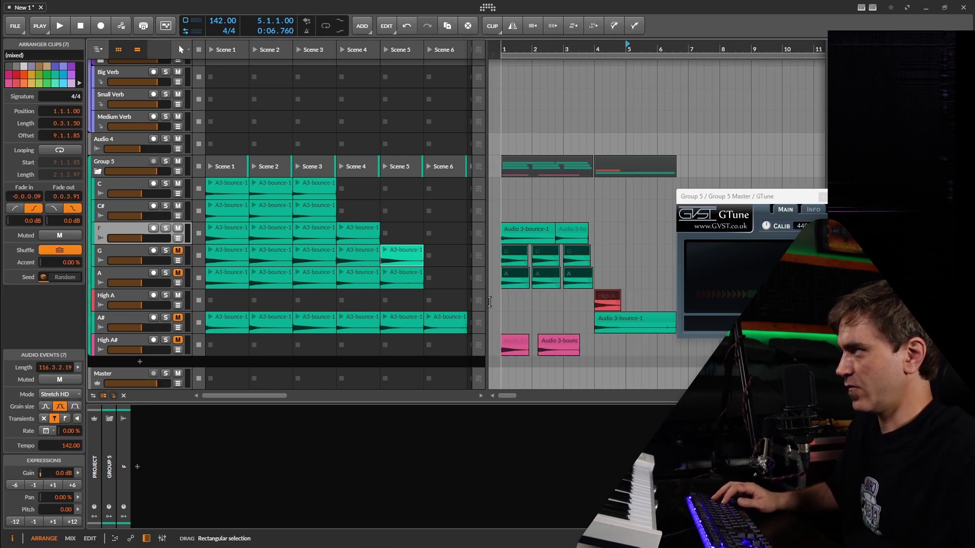
right_click(516, 252)
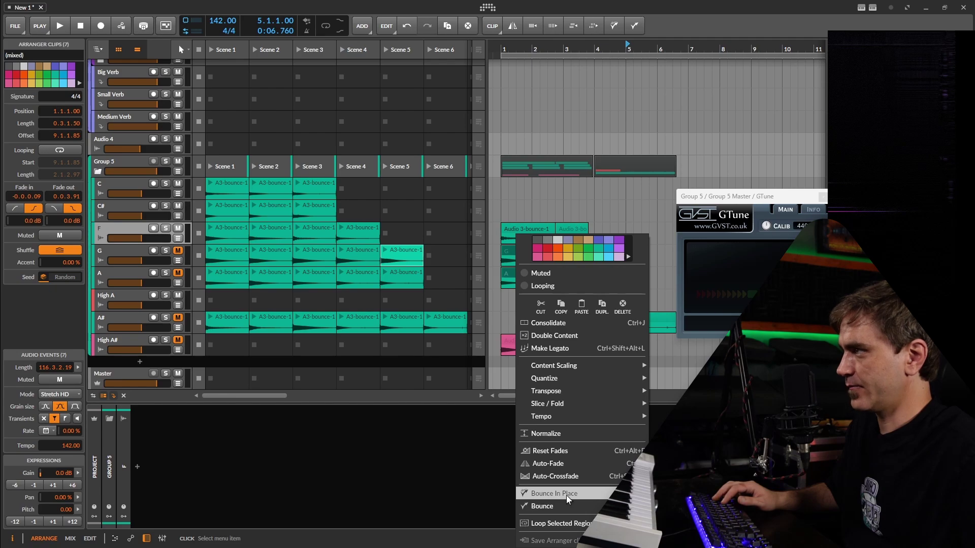
left_click(572, 435)
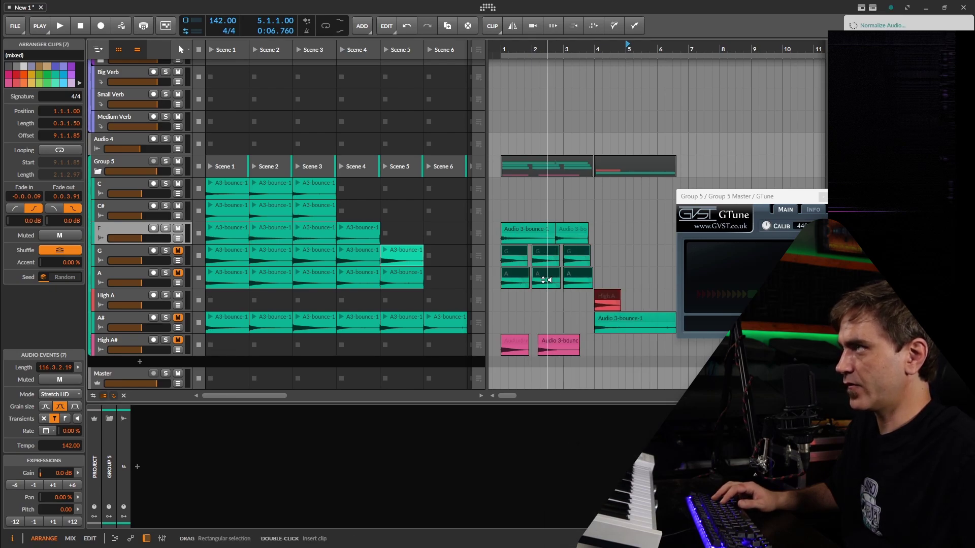
right_click(522, 278)
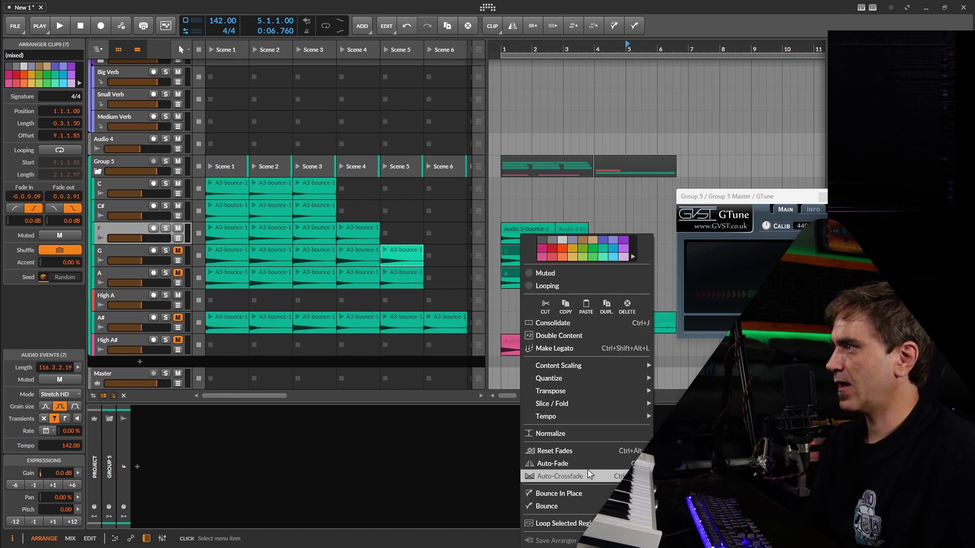
left_click(576, 495)
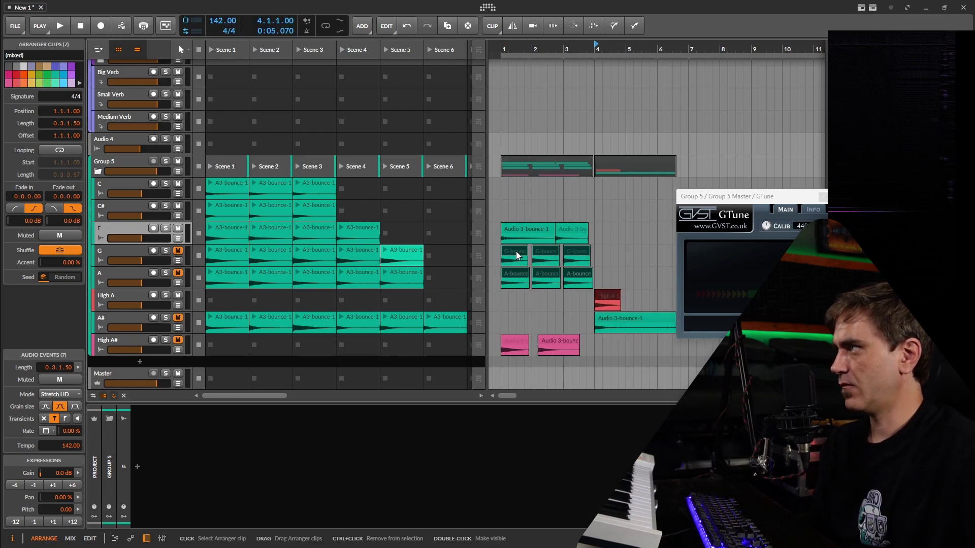
Step: Open the first bounced G clip in the detail editor and show its audio file's folder in File Explorer
left_click(516, 253)
double_click(516, 253)
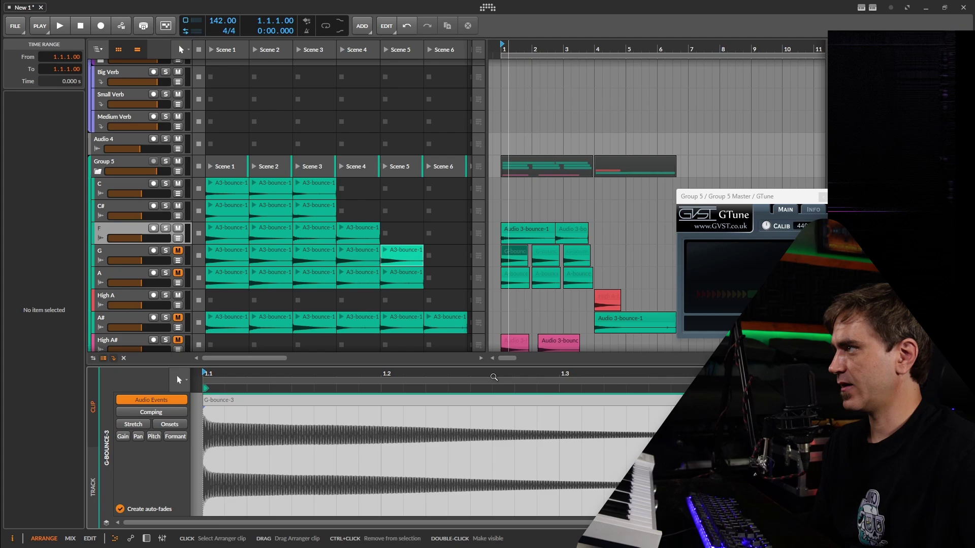
right_click(491, 408)
left_click(582, 320)
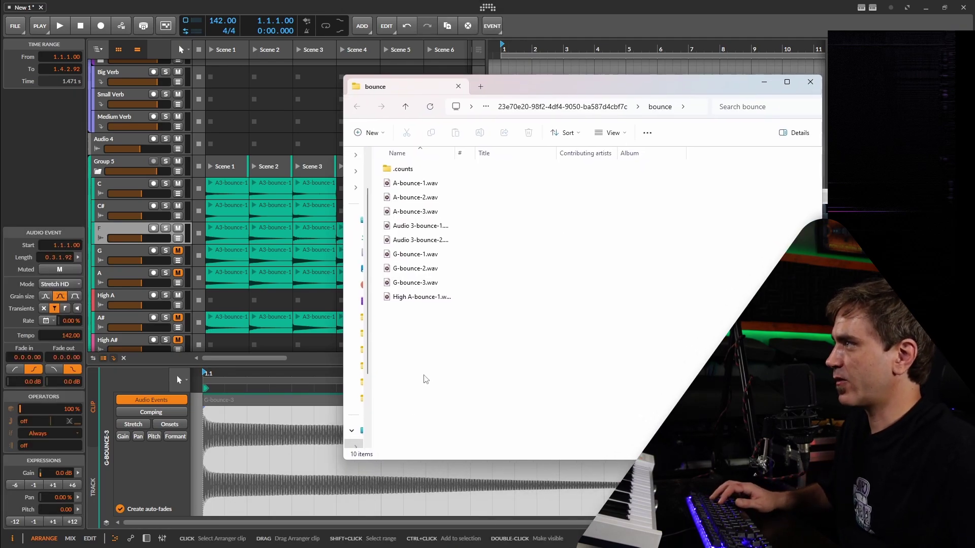
Step: Create a new folder inside the bounce folder and widen the file name column
right_click(446, 375)
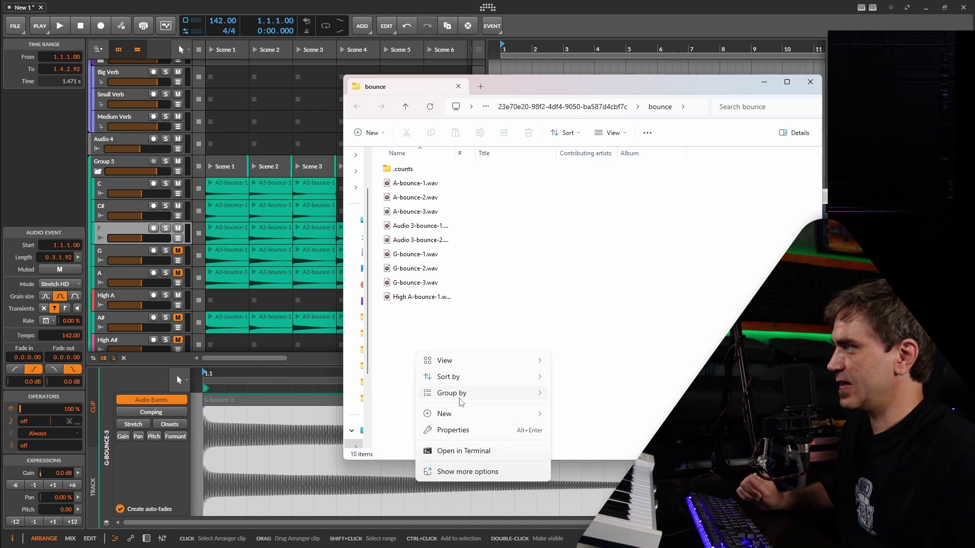
mouse_move(460, 416)
left_click(579, 415)
left_click_drag(455, 154, 520, 155)
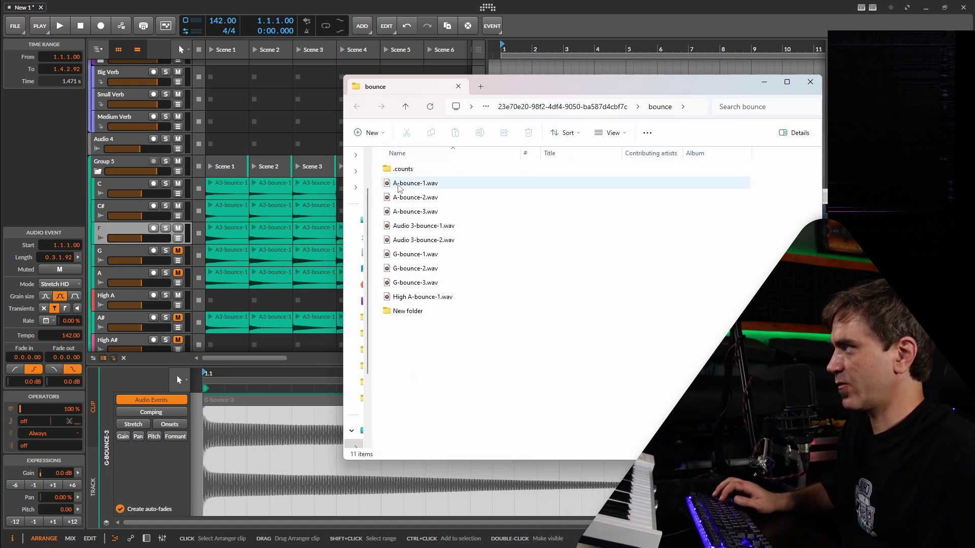
Step: Move the A, G and High A bounce files into New folder
left_click(408, 185)
left_click(414, 211, "shift")
left_click_drag(414, 211, 413, 308)
left_click(413, 211)
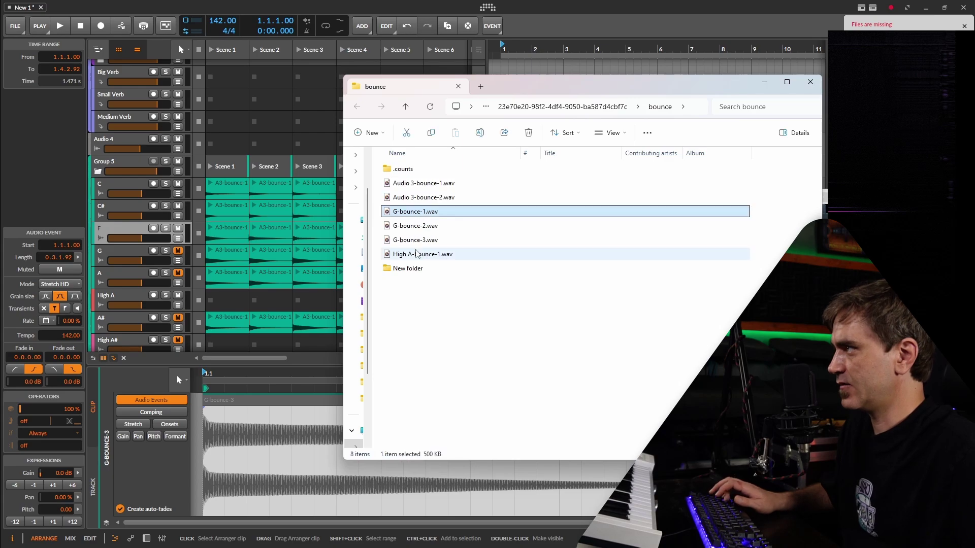
left_click(409, 255, "shift")
left_click_drag(409, 258, 408, 269)
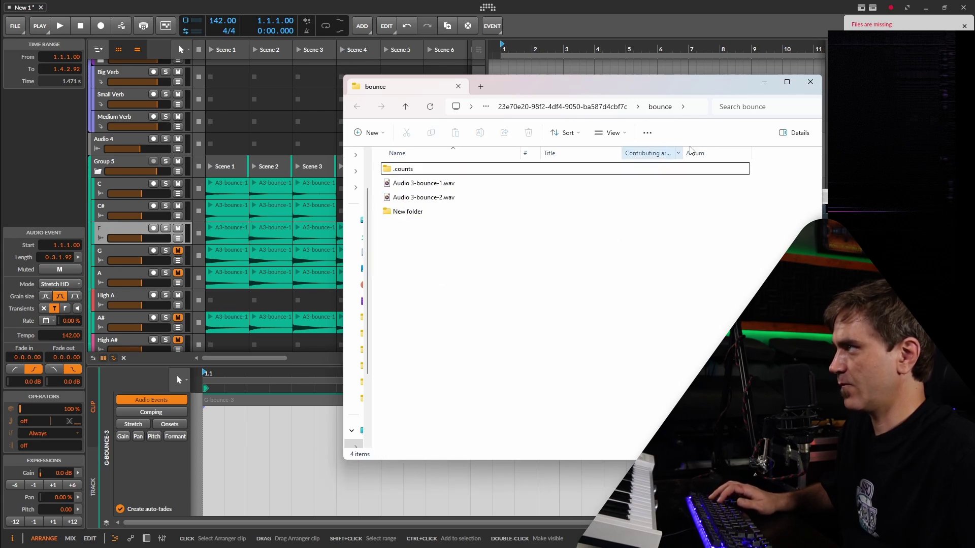
Step: Switch back to Bitwig Studio and delete the seven bounced arrangement clips on the G, A and High A tracks
left_click(703, 8)
left_click(611, 249)
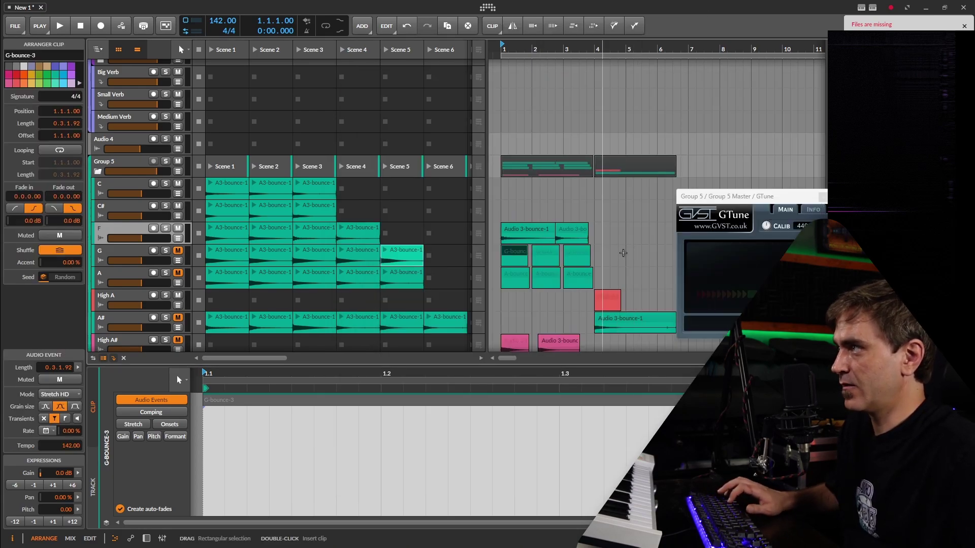
left_click_drag(640, 248, 509, 306)
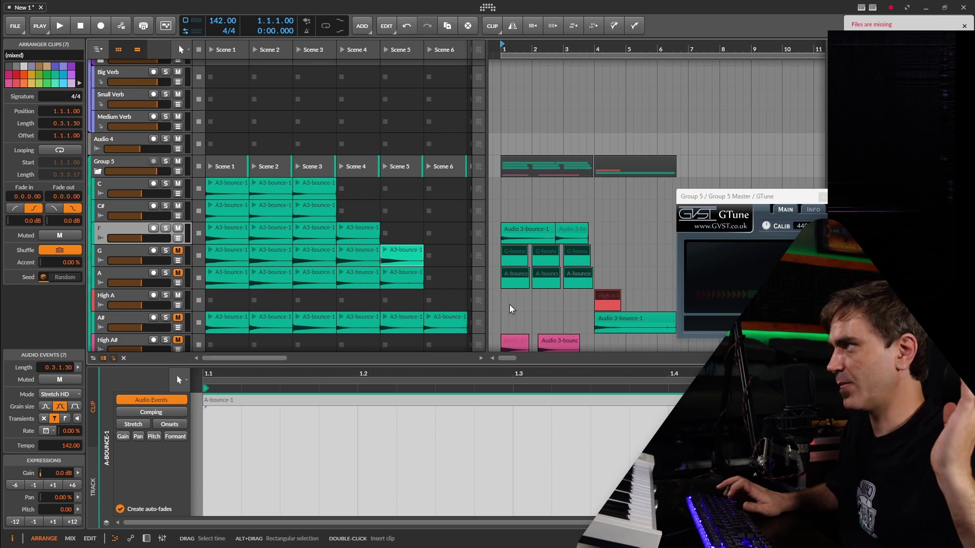
key("Delete")
scroll(184, 221, "down", 2)
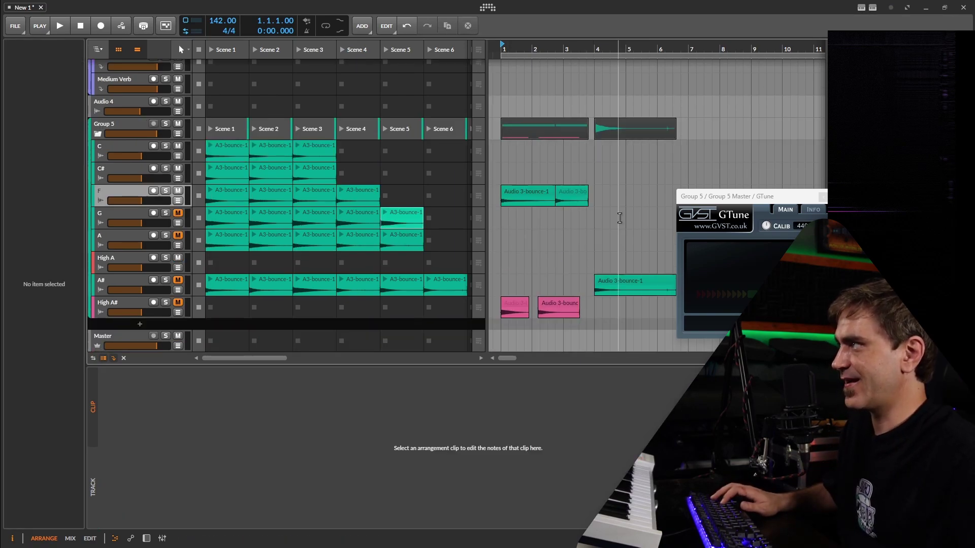
Step: Group the G, A and High A tracks and move the new group above the C track inside Group 5
left_click(125, 214)
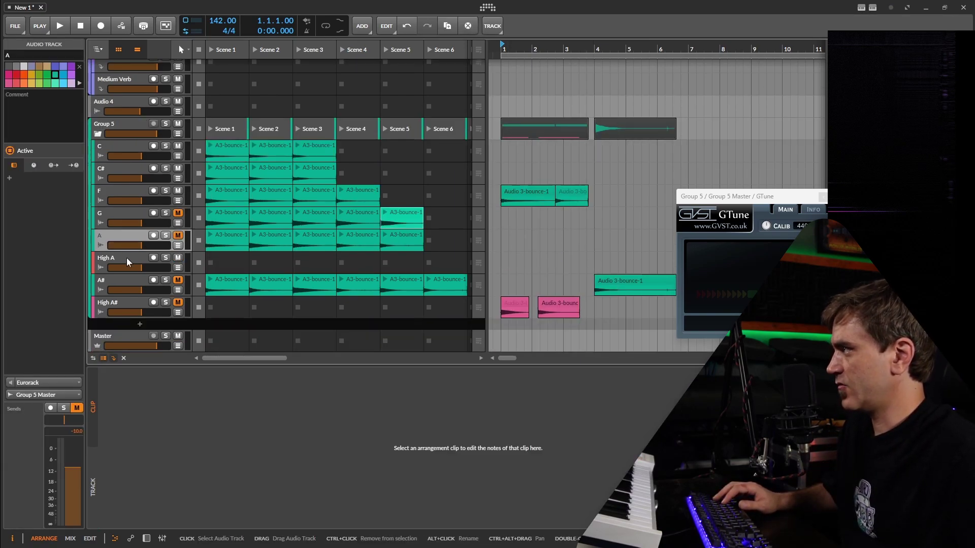
left_click(128, 260)
left_click(127, 217, "shift")
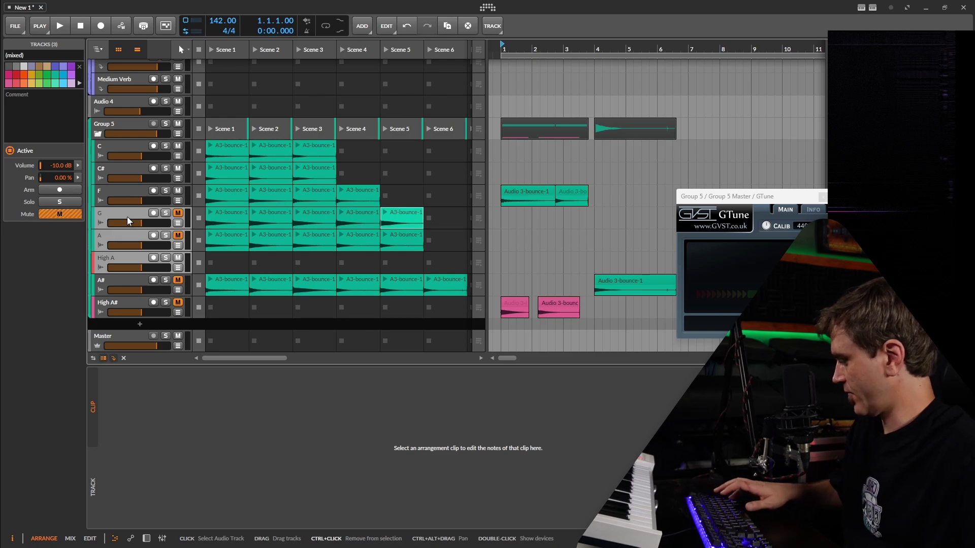
key("ctrl+g")
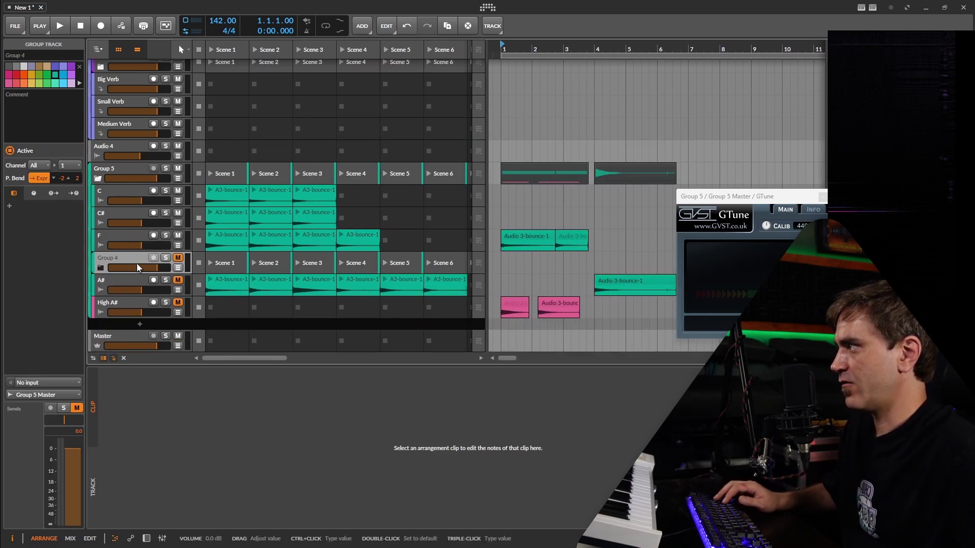
left_click_drag(132, 261, 118, 203)
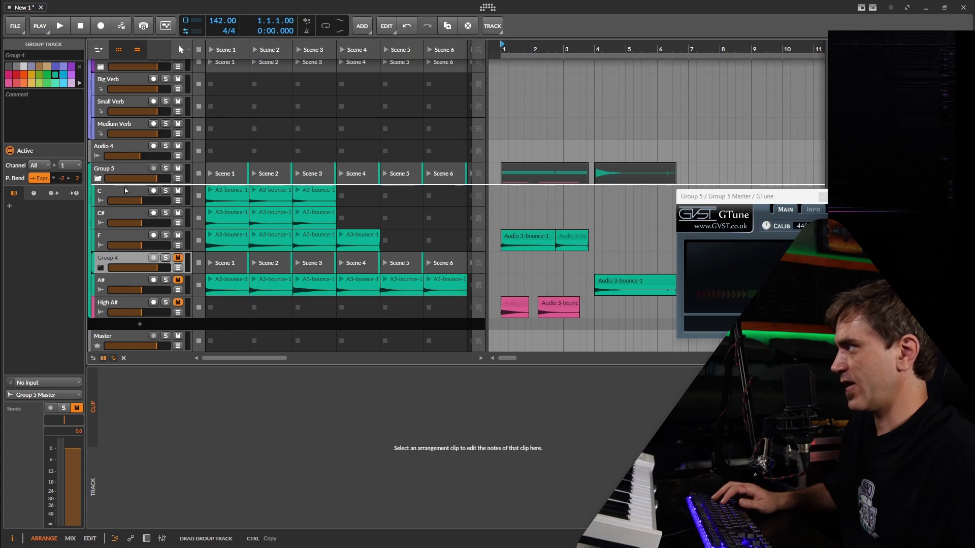
Step: Place the C track's first launcher clip at the start of its arrangement lane
left_click(222, 218)
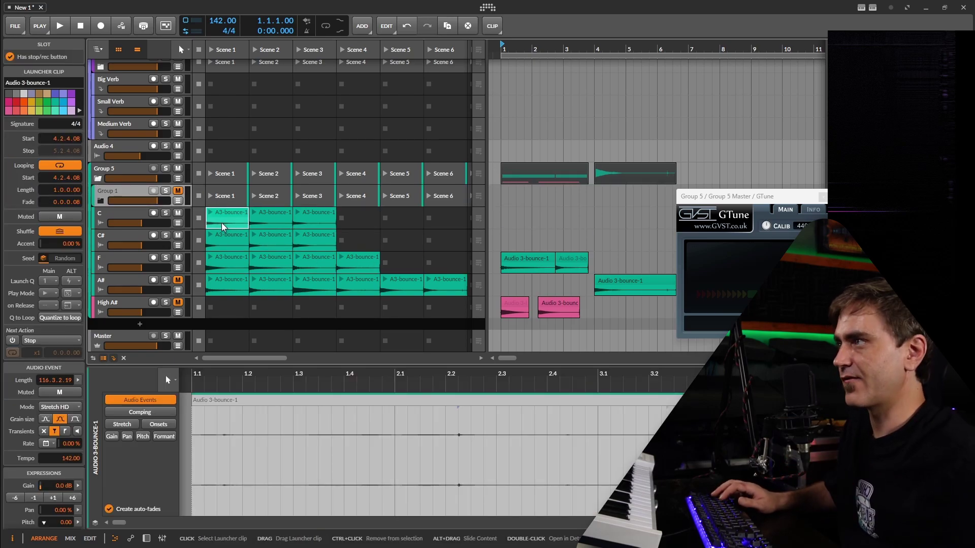
left_click_drag(241, 218, 522, 215)
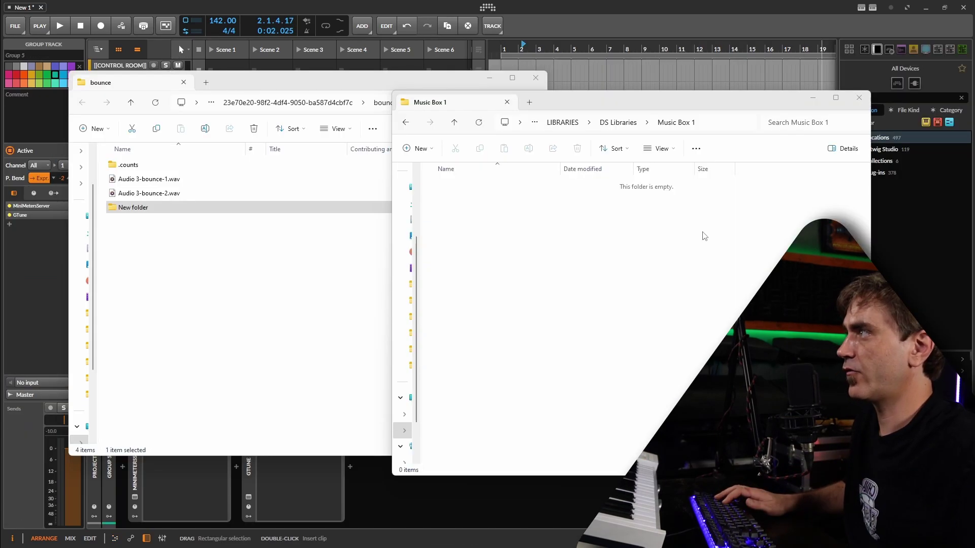
Step: Copy New folder from the bounce folder into the Music Box 1 library folder and rename the copy Samples
left_click(173, 209)
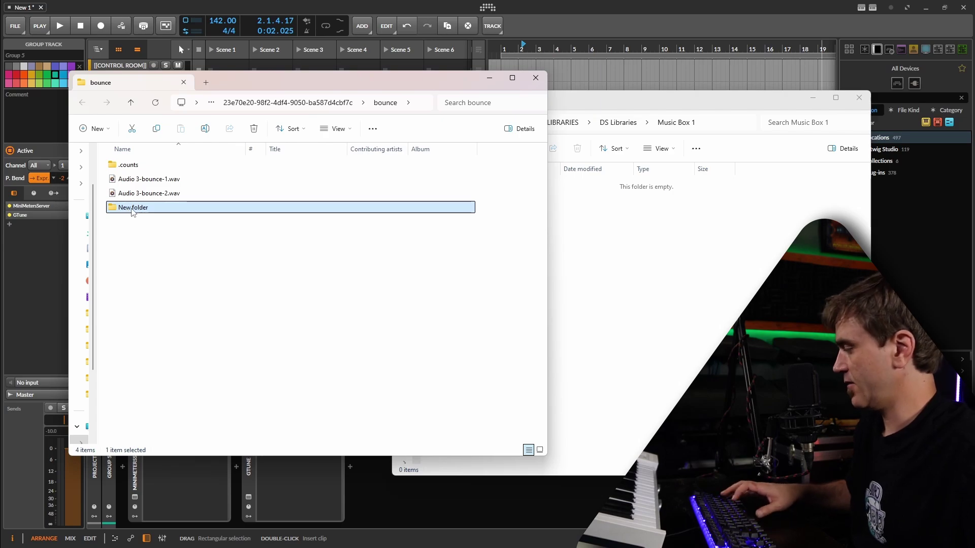
left_click(637, 282)
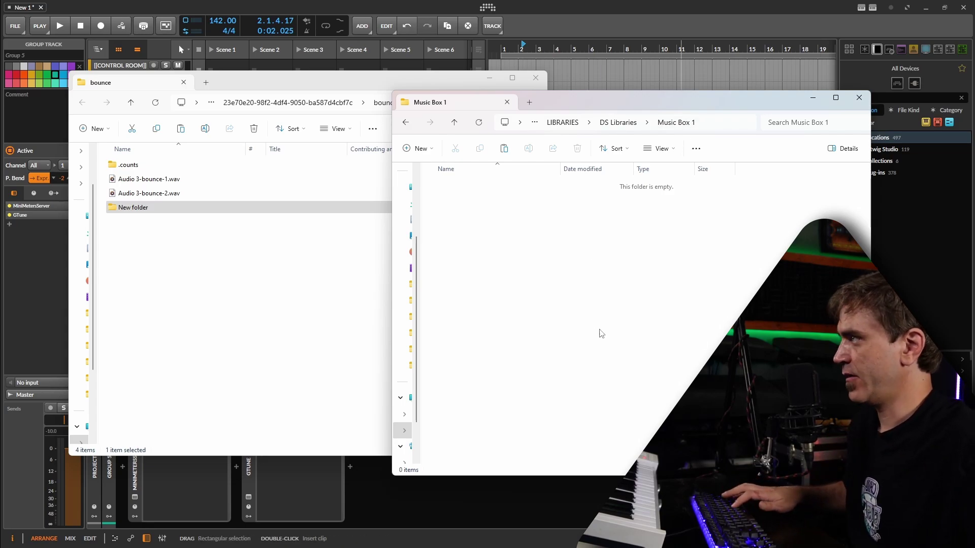
left_click(536, 78)
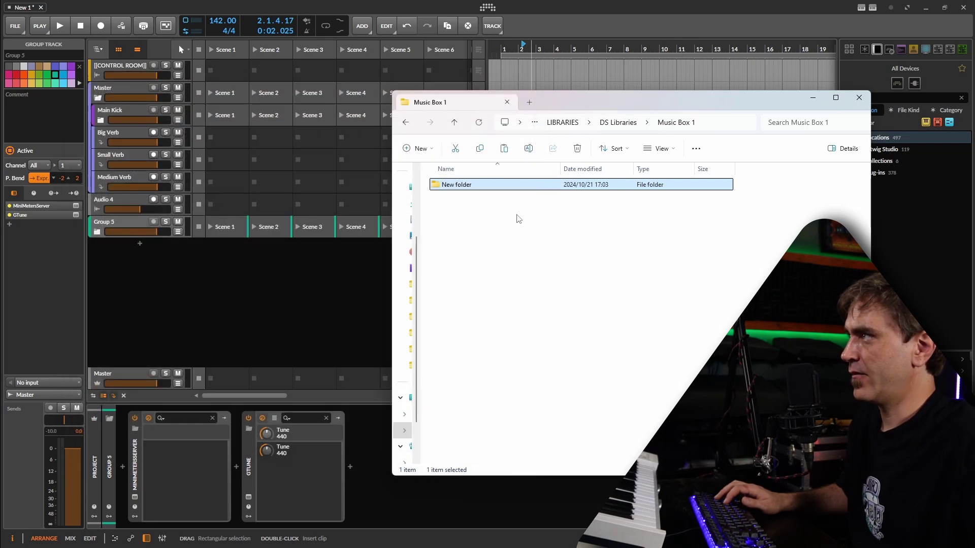
key("F2")
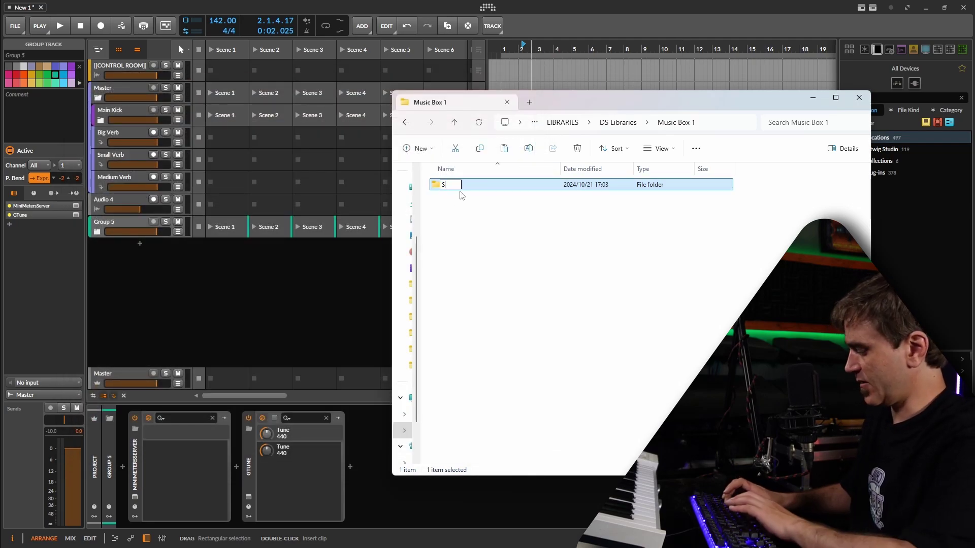
type("Samples")
key("Return")
Step: Close the current Bitwig project and create a new one
left_click(41, 7)
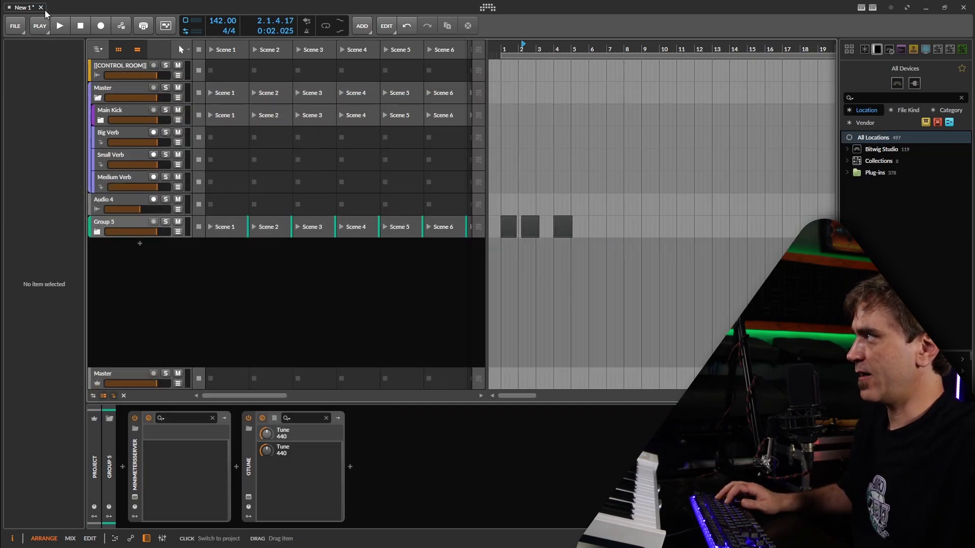
left_click(41, 7)
left_click(522, 310)
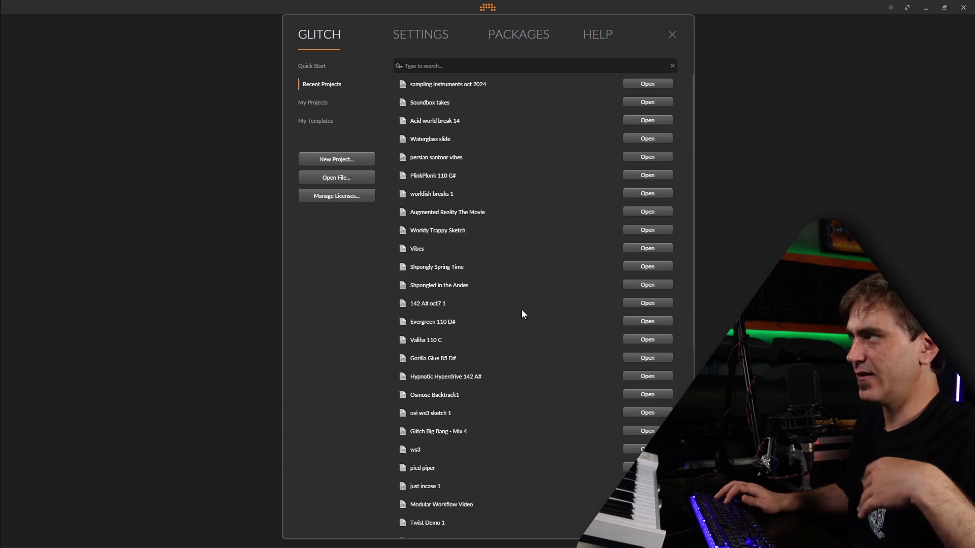
left_click(339, 160)
Step: Add an instrument track and load the VST3 version of DecentSampler on it
double_click(220, 251)
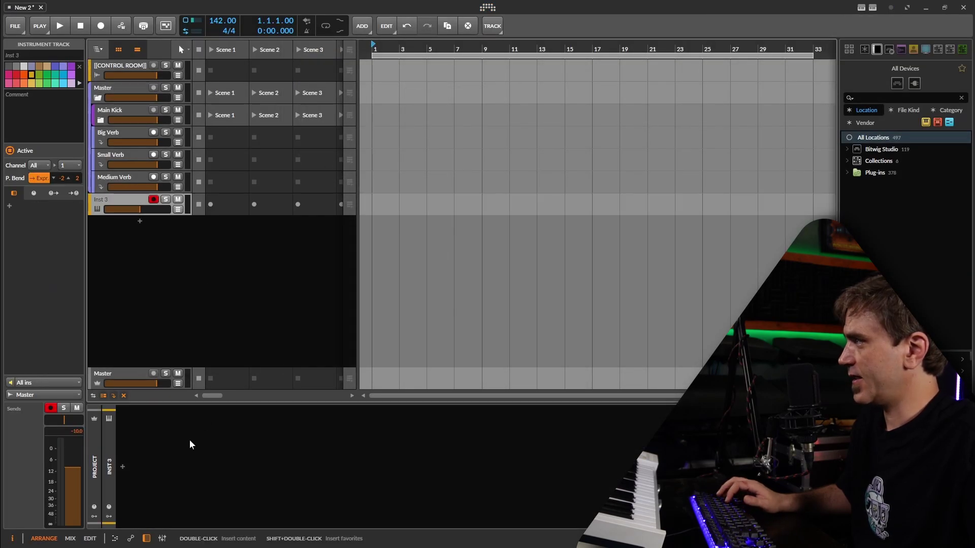
left_click(121, 468)
type("de")
left_click(311, 288)
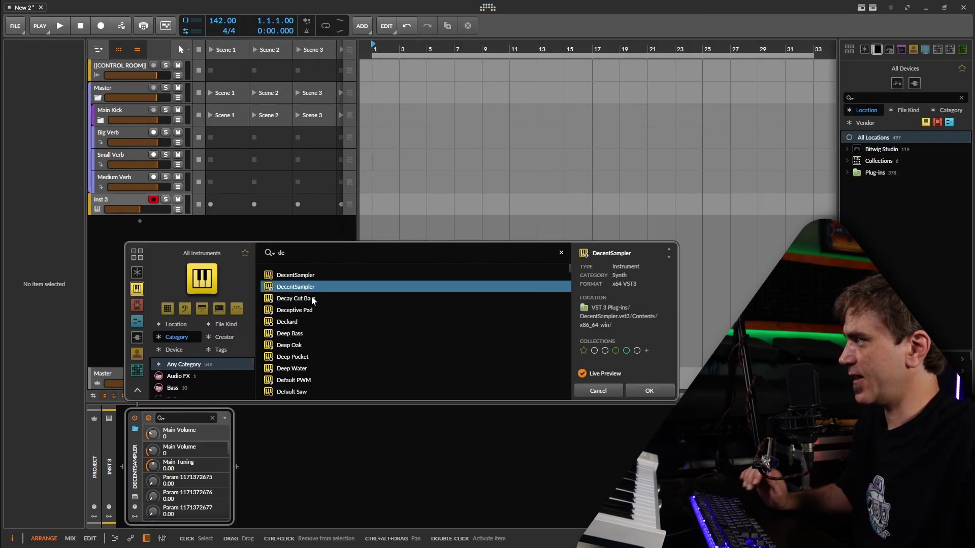
left_click(645, 390)
Step: Save a new DecentSampler preset named Music Box in the Music Box 1 folder
left_click(683, 192)
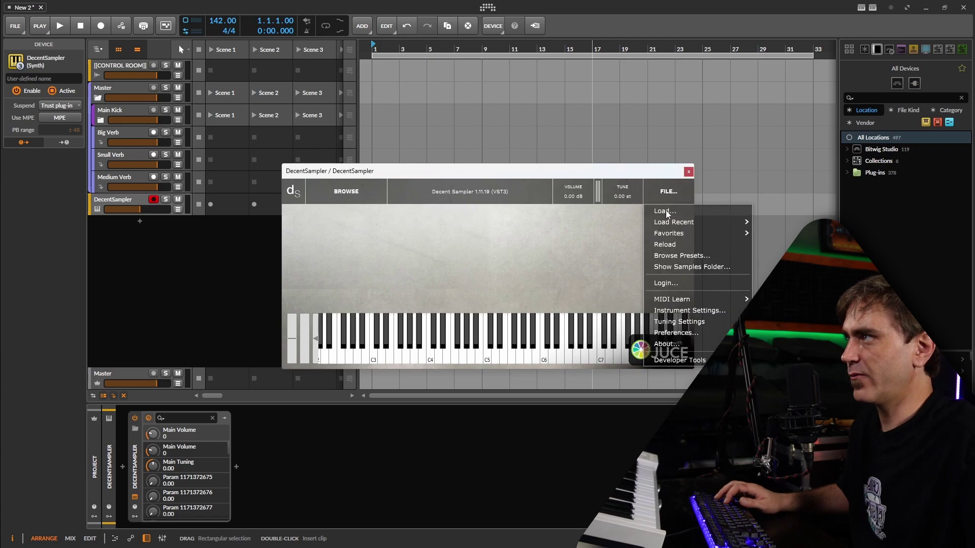
mouse_move(679, 360)
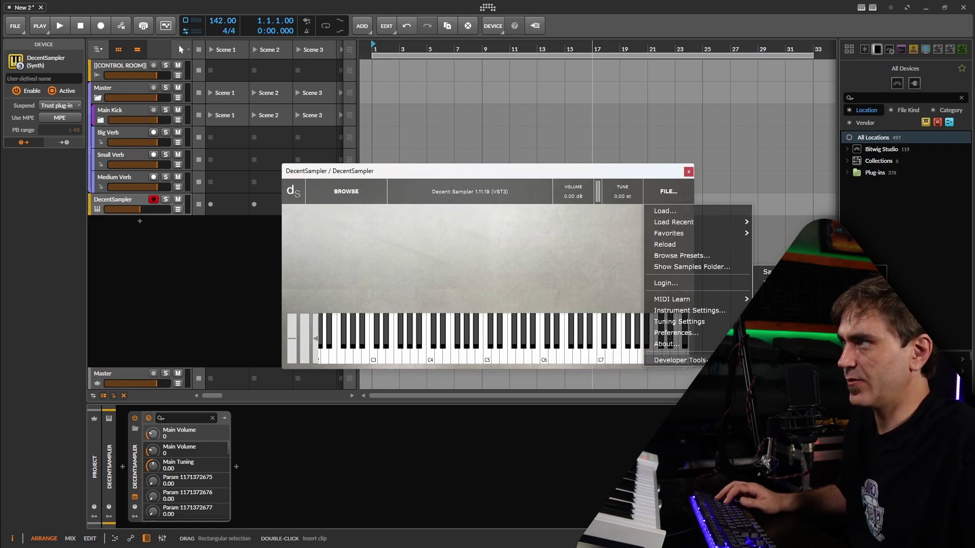
left_click(803, 271)
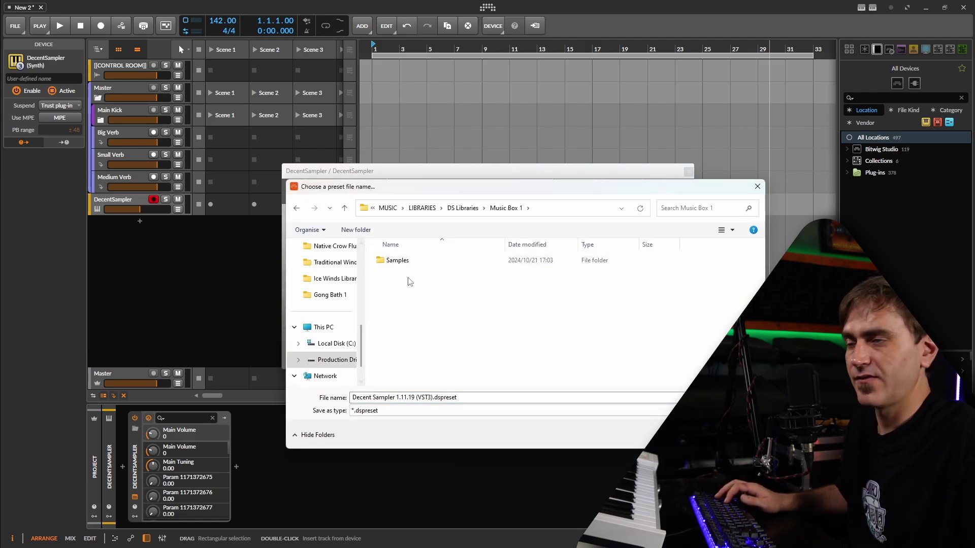
left_click(428, 397)
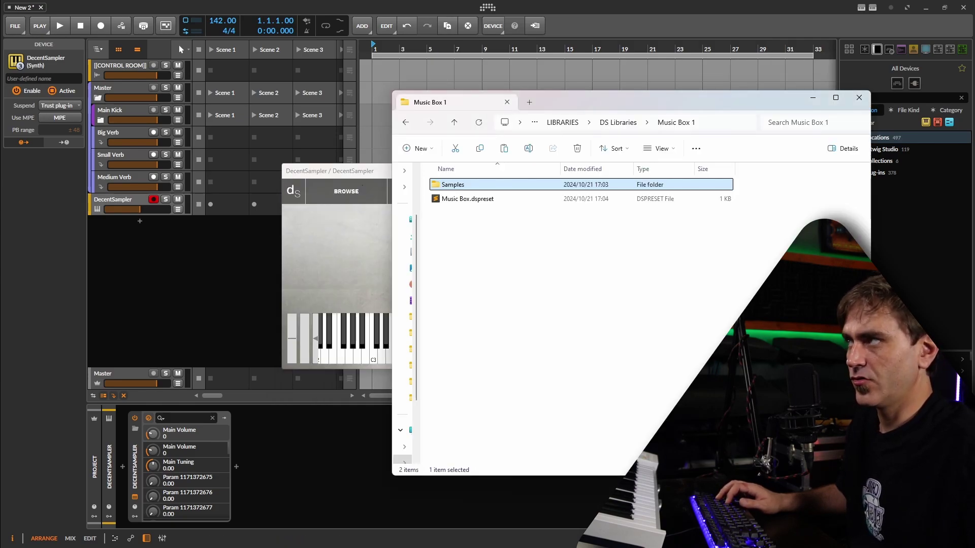
Step: Open Music Box.dspreset in Sublime Text, then narrow the editor window and place it beside the sampler
key("Down")
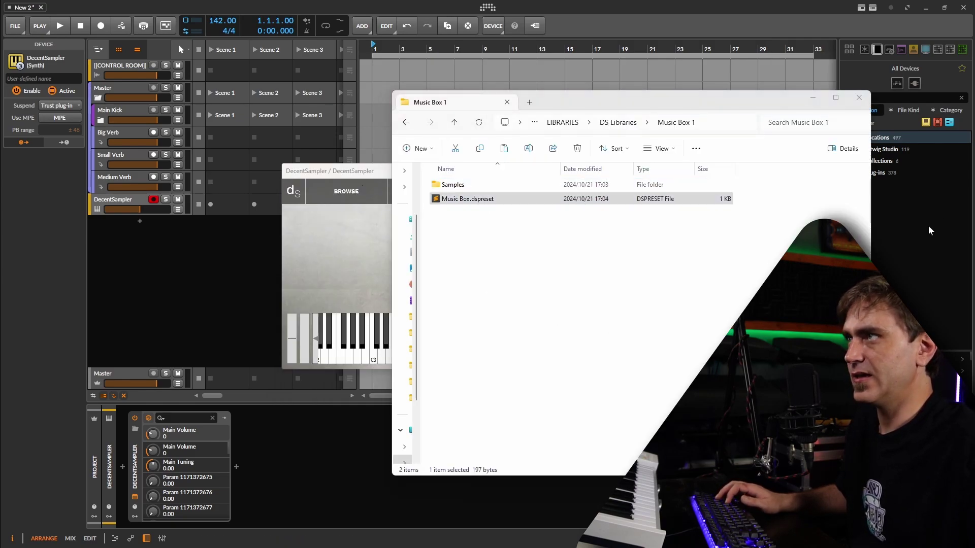
left_click_drag(974, 66, 446, 128)
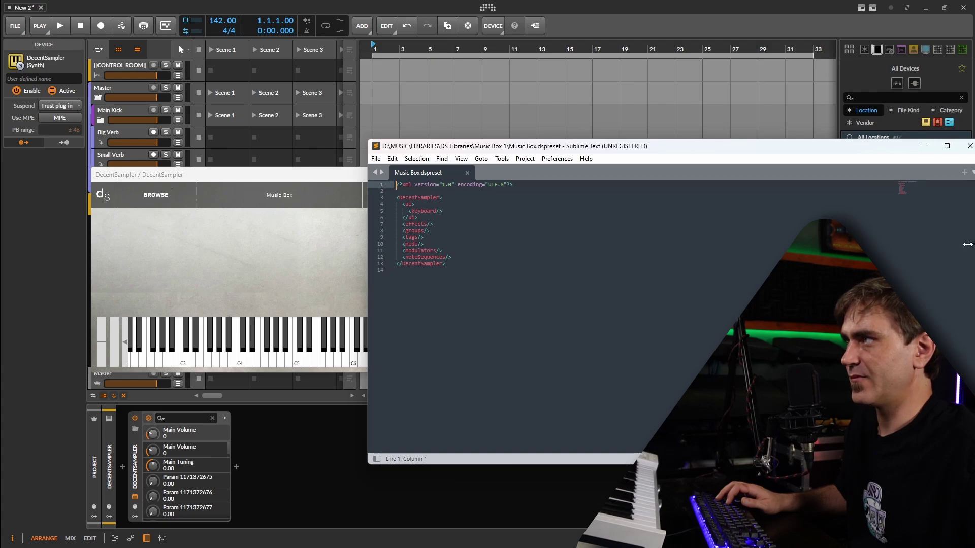
left_click_drag(968, 244, 832, 244)
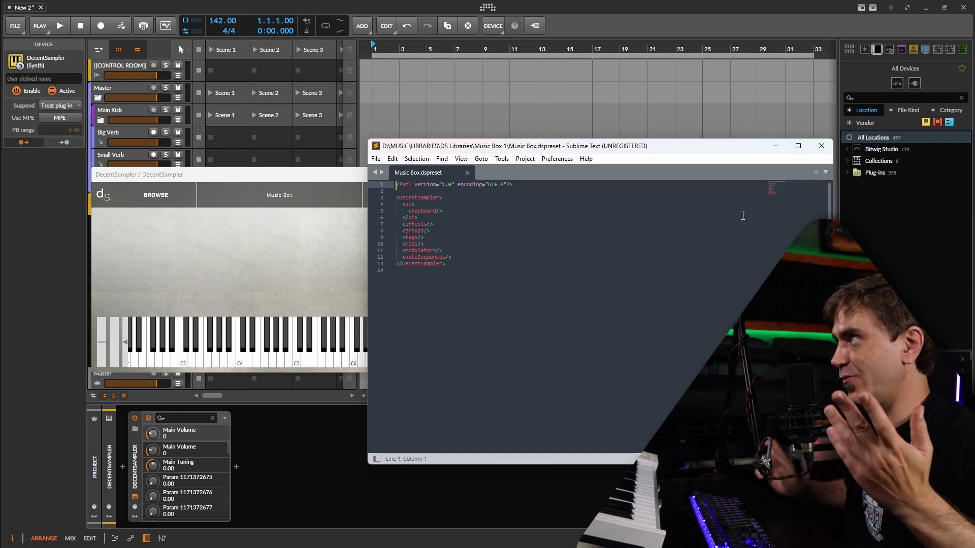
left_click_drag(608, 145, 878, 190)
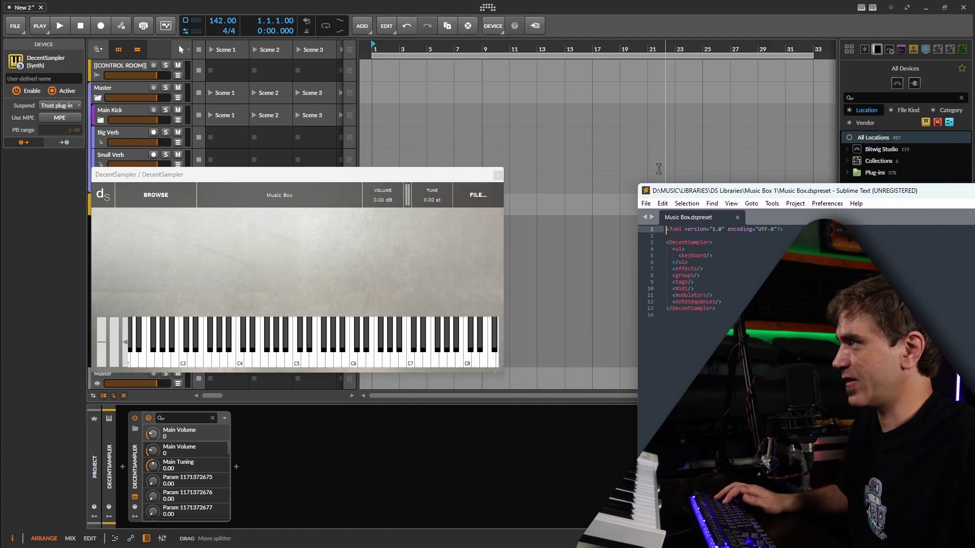
left_click_drag(721, 189, 564, 107)
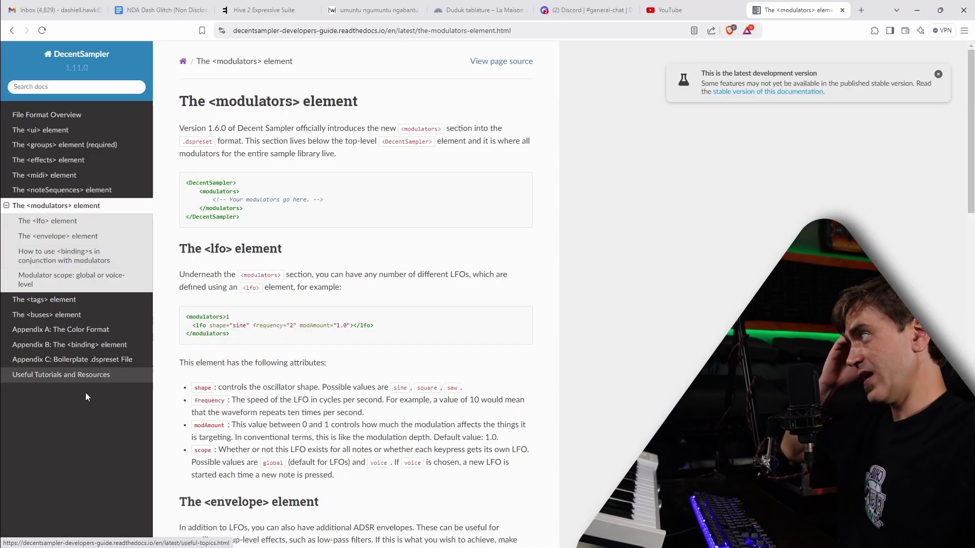
Step: In the browser's DecentSampler developer guide, open Appendix C and copy the entire boilerplate .dspreset code
left_click(104, 365)
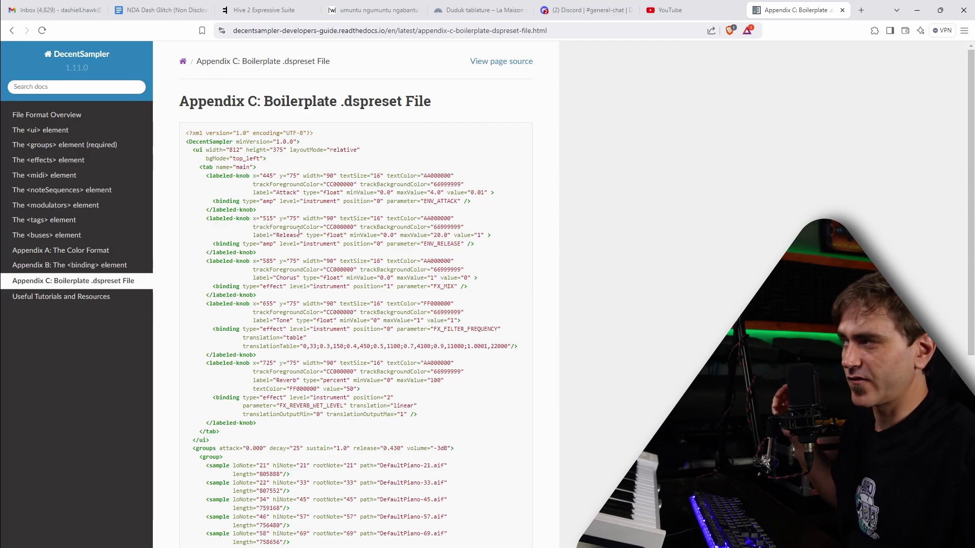
scroll(426, 274, "down", 6)
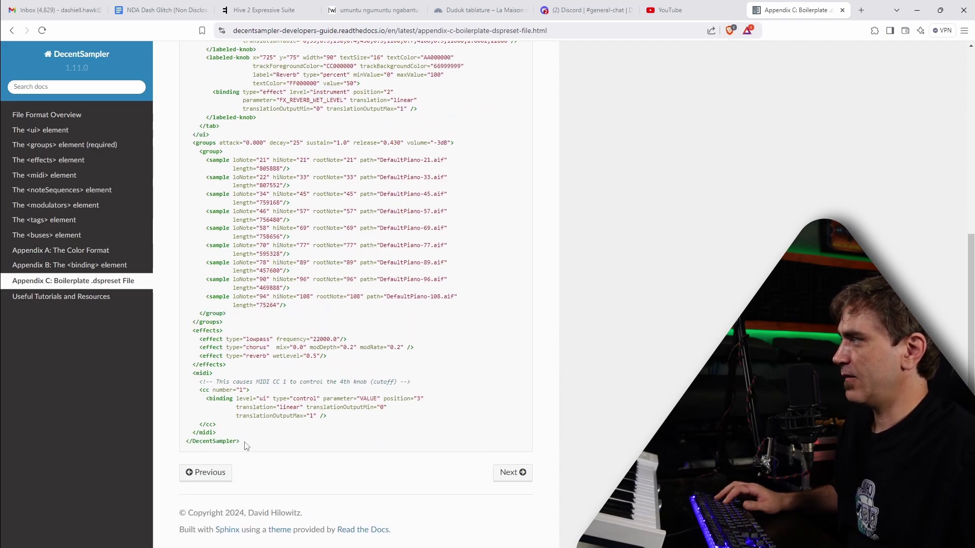
left_click_drag(246, 445, 183, 136)
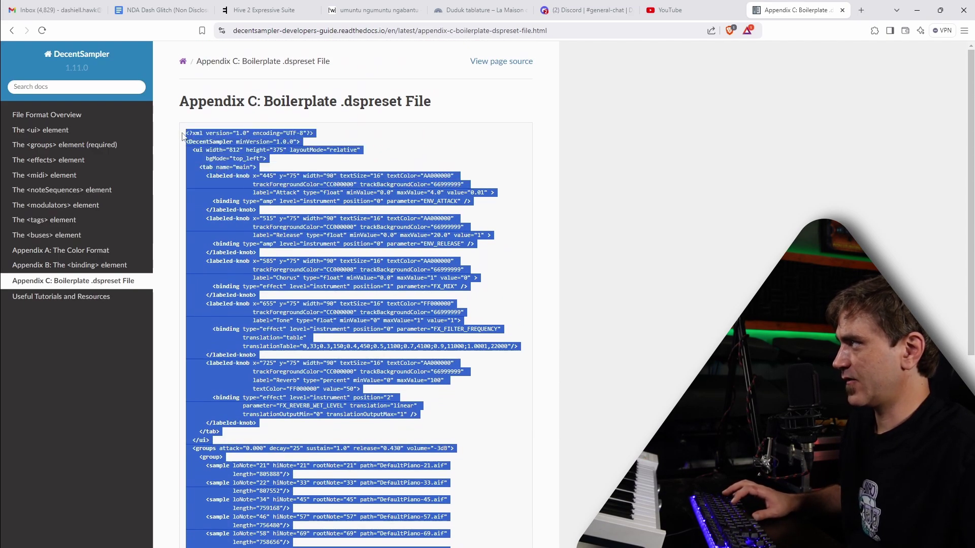
Step: Replace the whole content of Music Box.dspreset with the copied boilerplate, save it, and return to the DecentSampler window
left_click(917, 10)
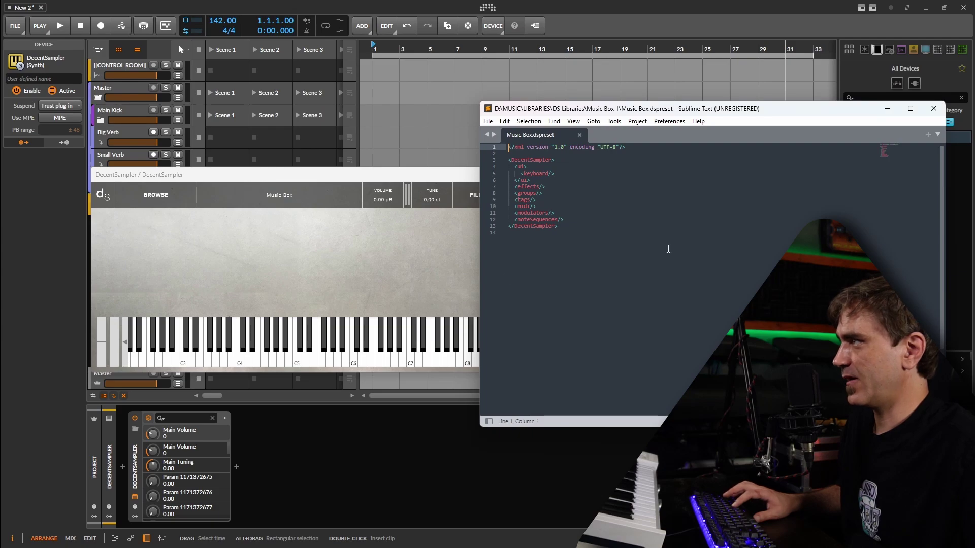
key("ctrl+a")
key("ctrl+v")
key("ctrl+s")
left_click(409, 237)
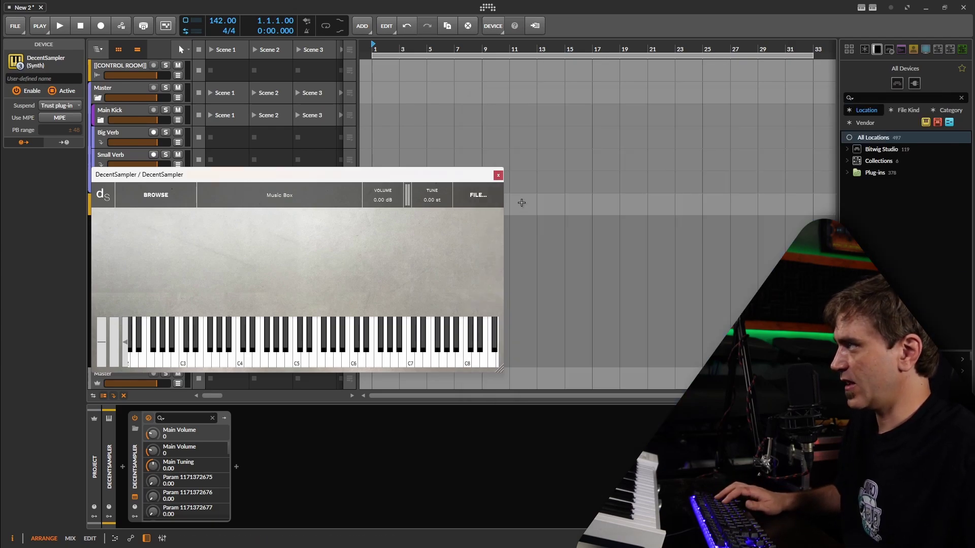
Step: Reload the Music Box preset in DecentSampler, dismiss the loading report, and try out the Release, Chorus and Reverb knobs
left_click(477, 195)
left_click(474, 248)
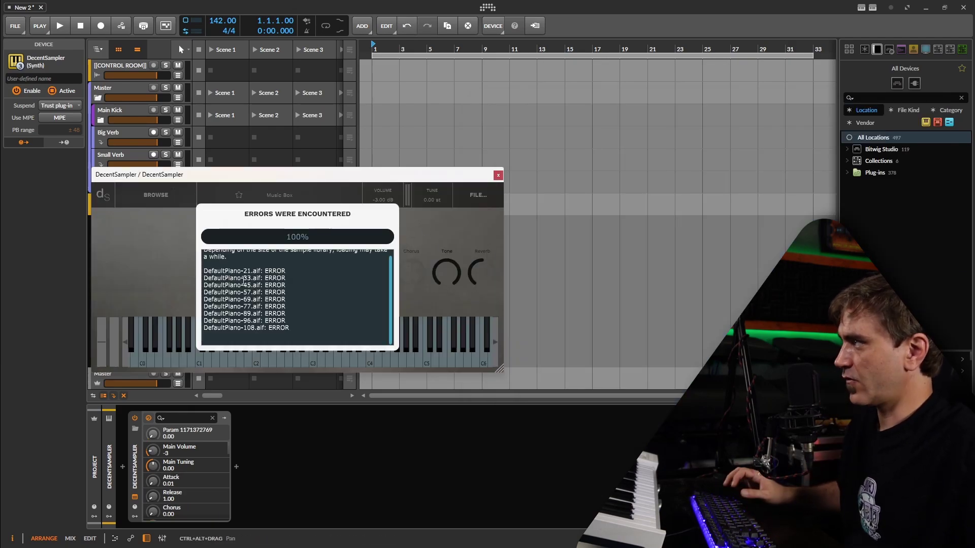
left_click(171, 279)
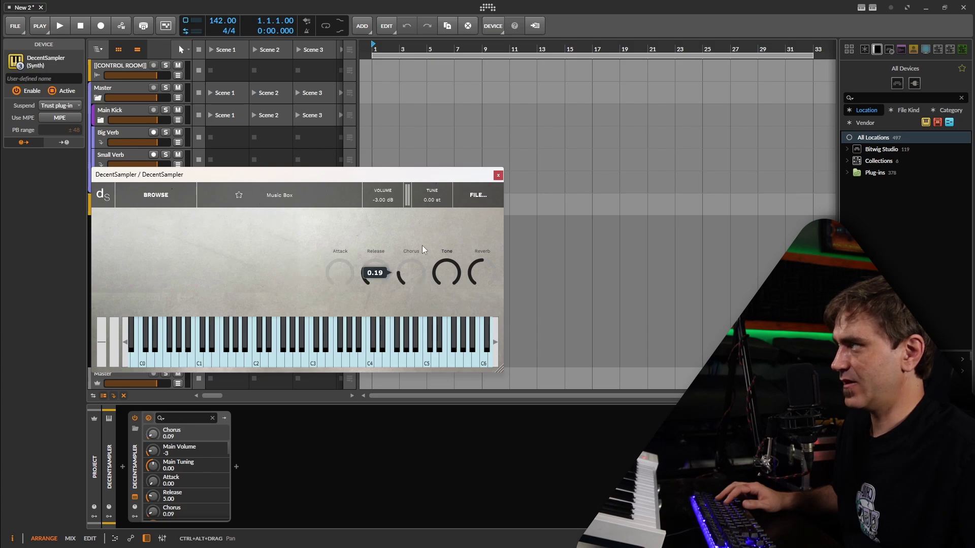
left_click_drag(473, 272, 490, 298)
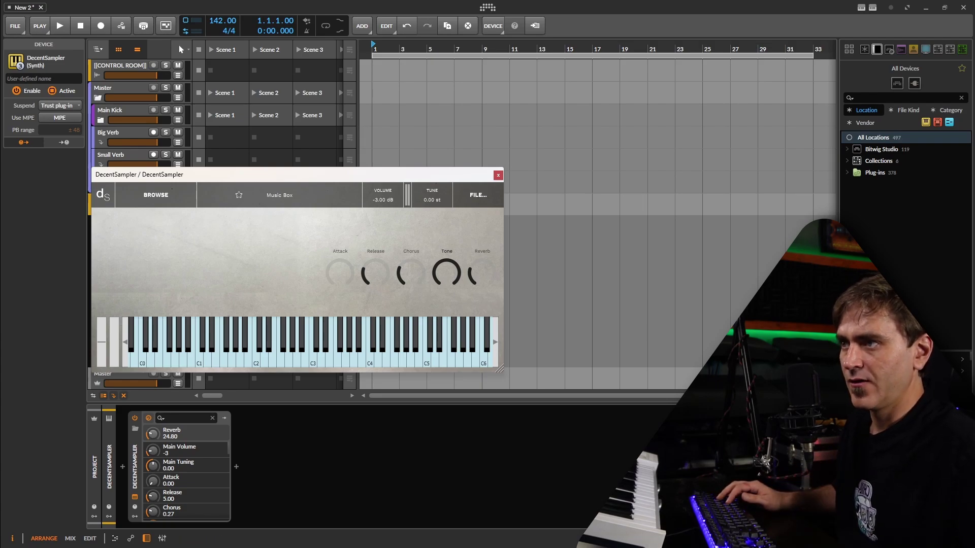
Step: In Sublime Text, delete all the DefaultPiano sample entries inside the group element of Music Box.dspreset and save the file
key("alt+Tab")
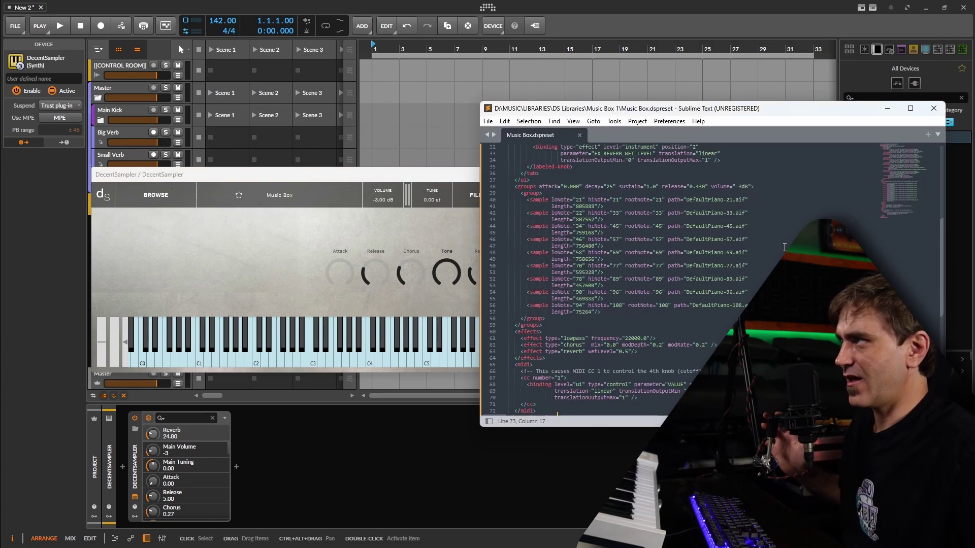
scroll(784, 247, "up", 10)
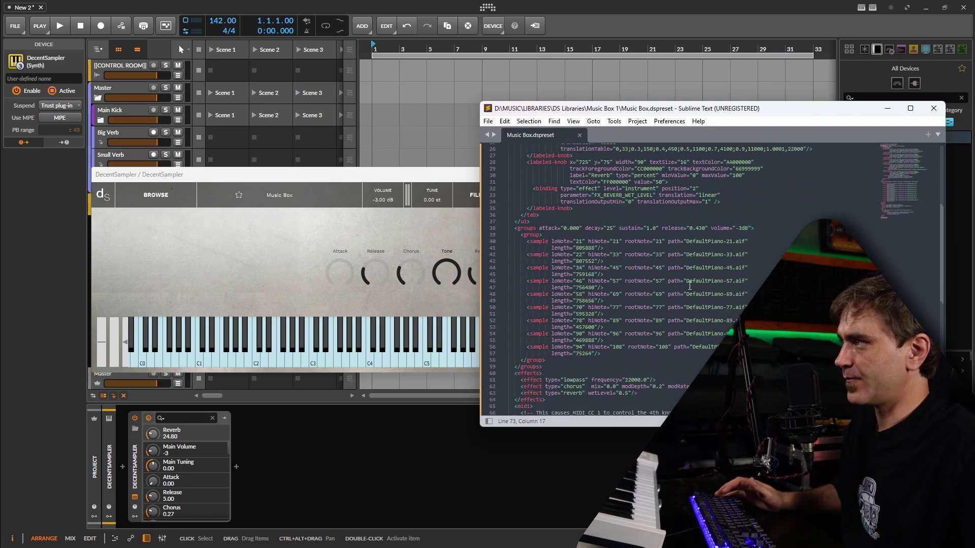
scroll(720, 300, "down", 1)
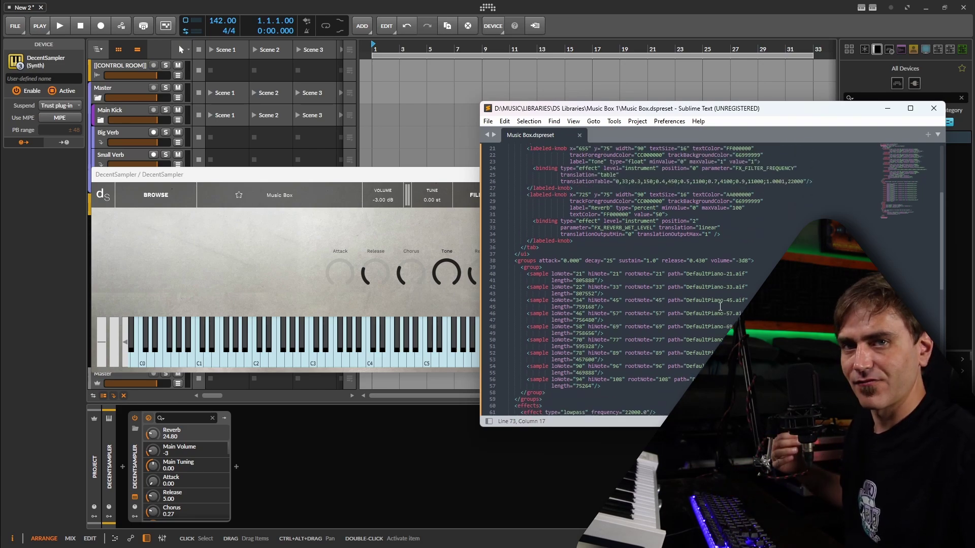
left_click_drag(610, 385, 423, 277)
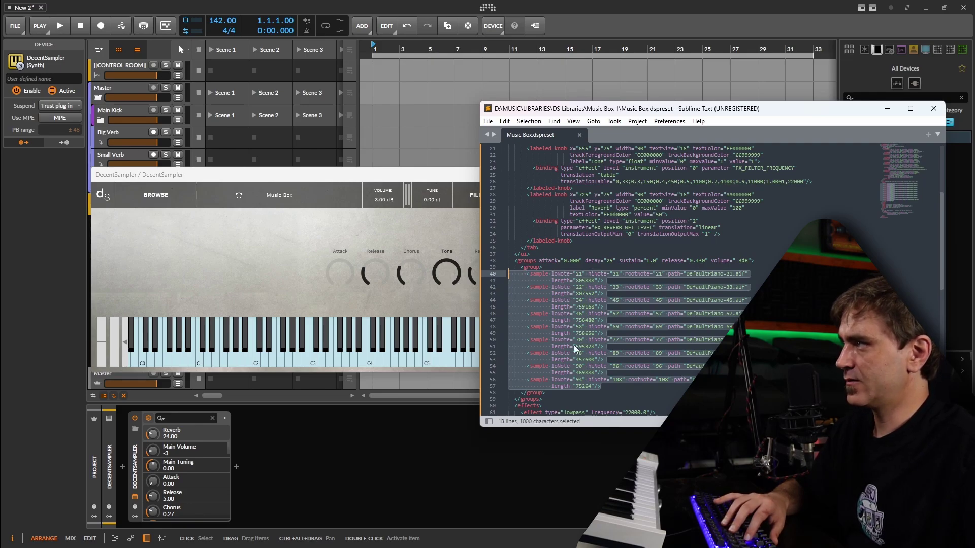
key("BackSpace")
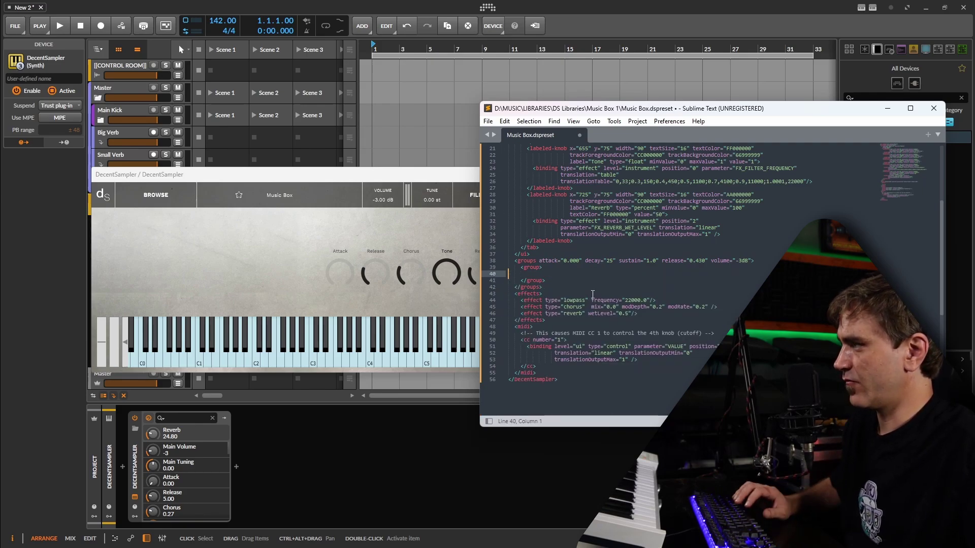
key("BackSpace")
key("ctrl+s")
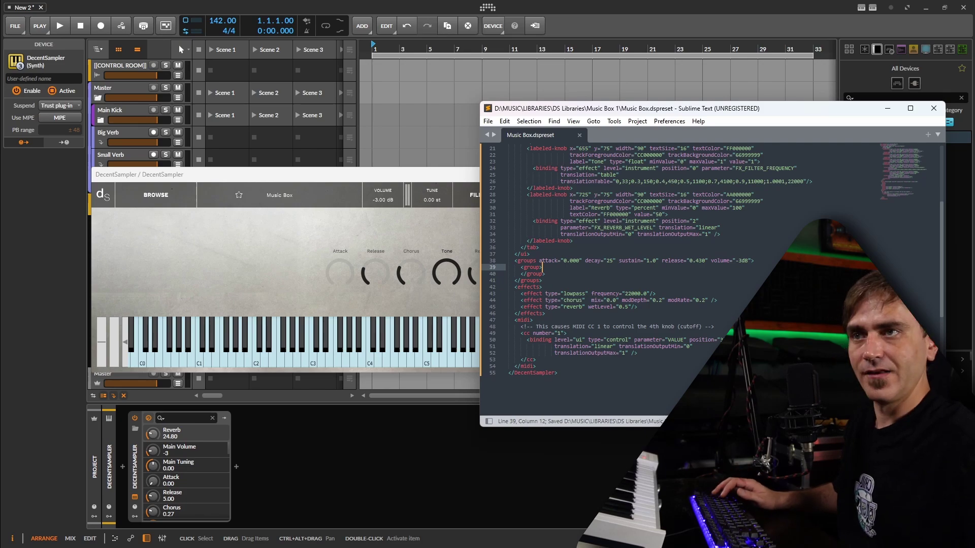
Step: Reload the edited preset in DecentSampler, then briefly view the Music Box 1 folder and minimize its window
left_click(372, 224)
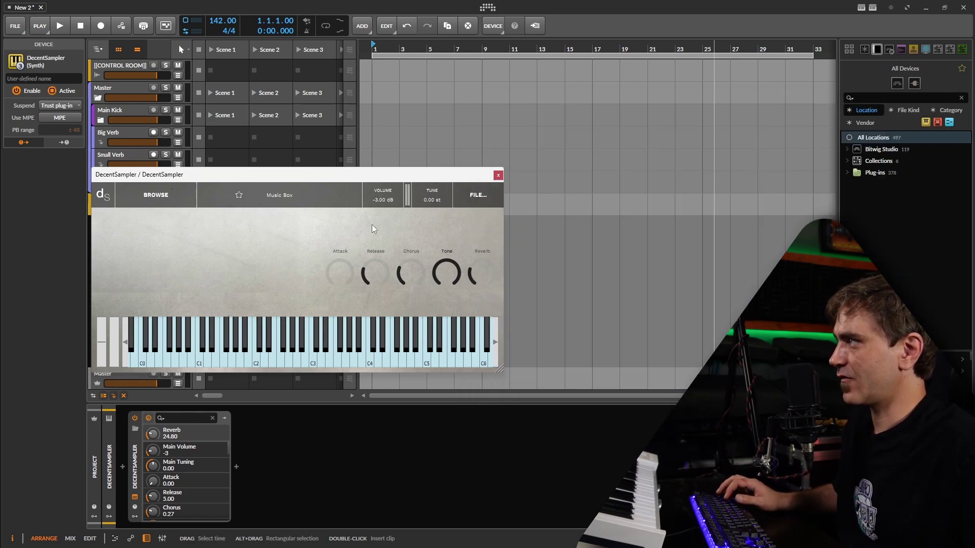
left_click(478, 195)
left_click(523, 247)
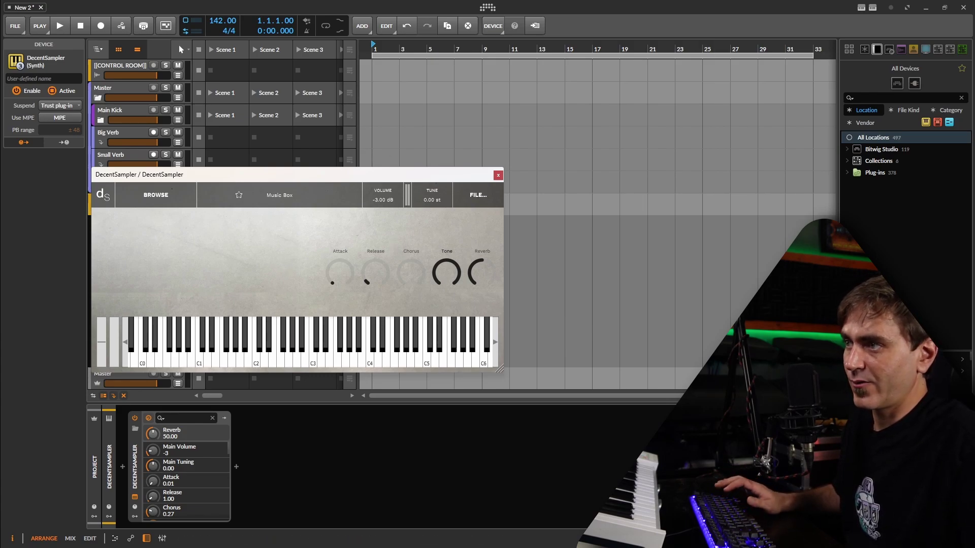
key("alt+Tab")
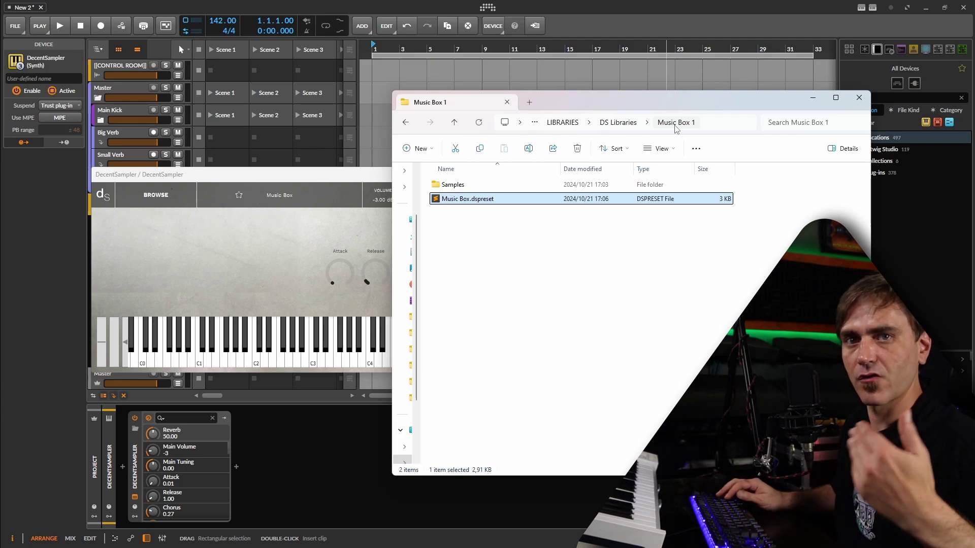
left_click(812, 99)
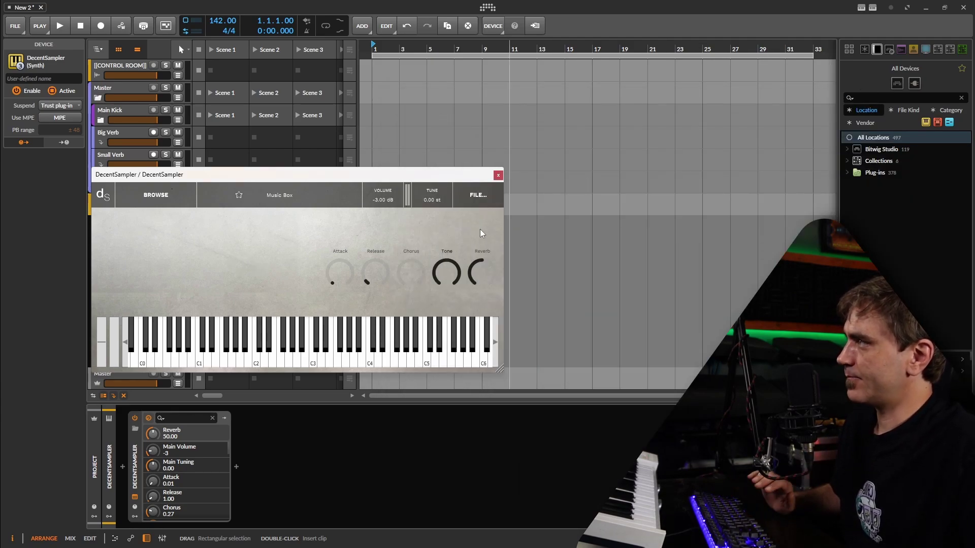
Step: Open DecentSampler's Preset Editor and arrange it beside a file window showing the Samples folder of Music Box 1
left_click(478, 195)
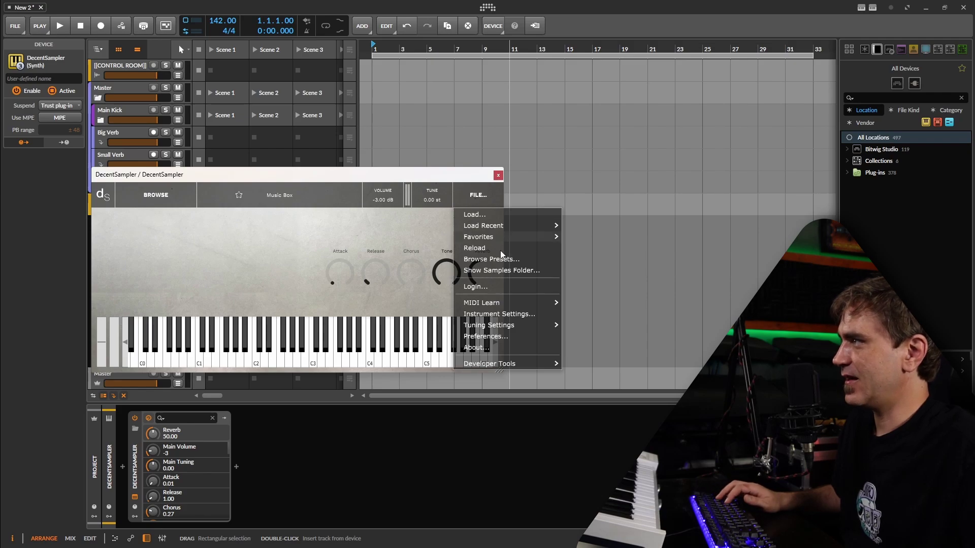
mouse_move(511, 363)
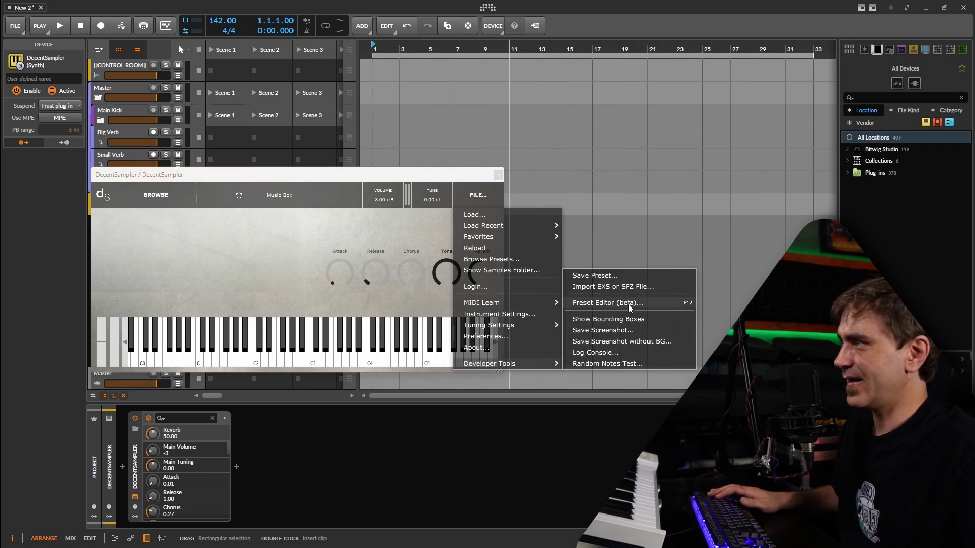
left_click(260, 253)
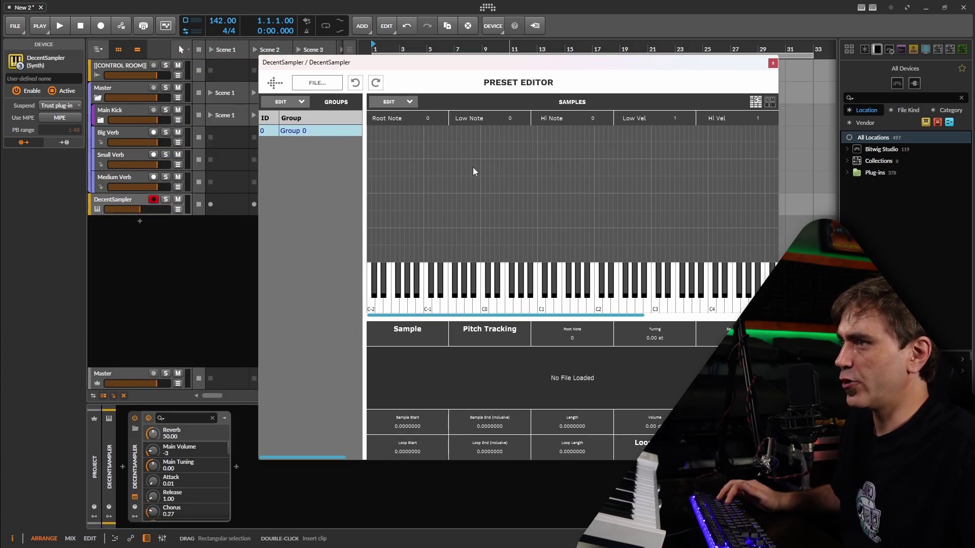
key("alt+Tab")
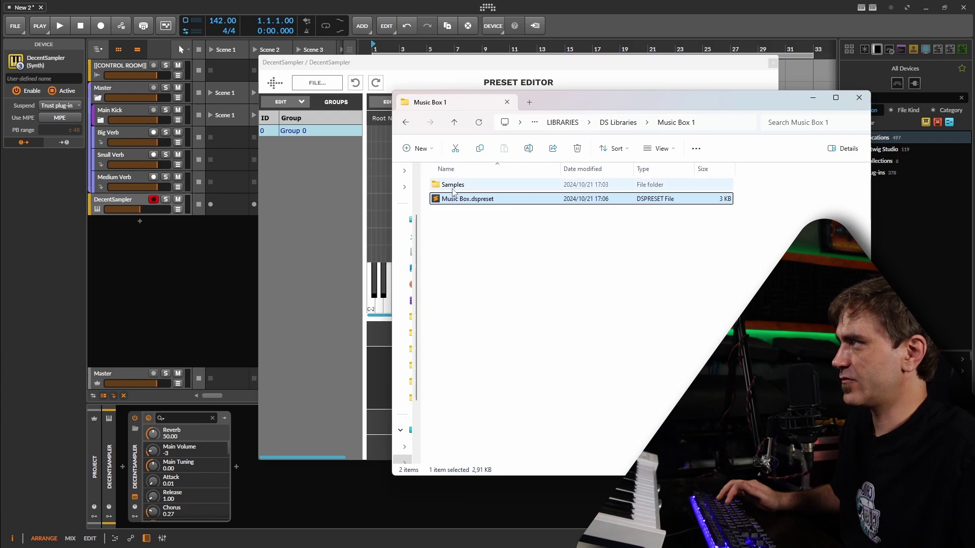
double_click(453, 186)
left_click_drag(555, 102, 751, 103)
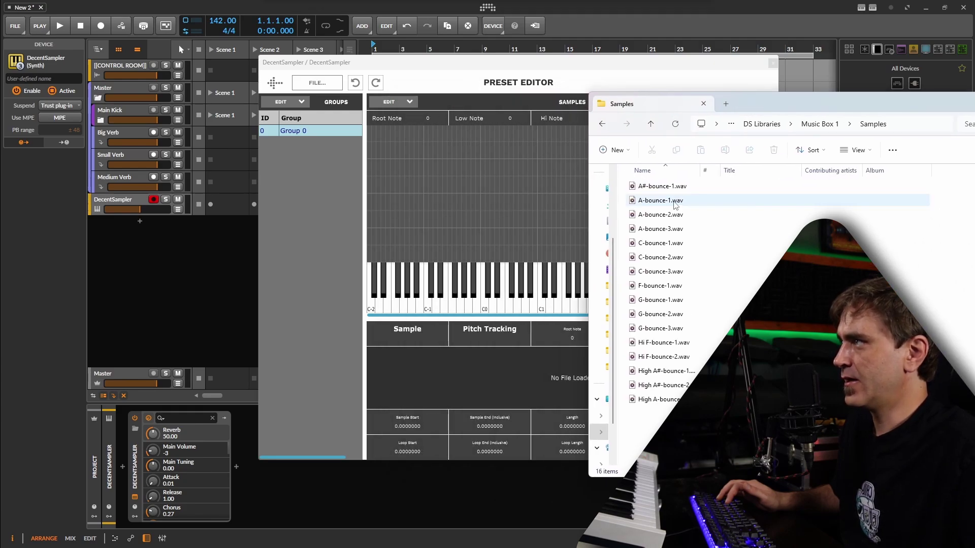
left_click_drag(559, 65, 458, 70)
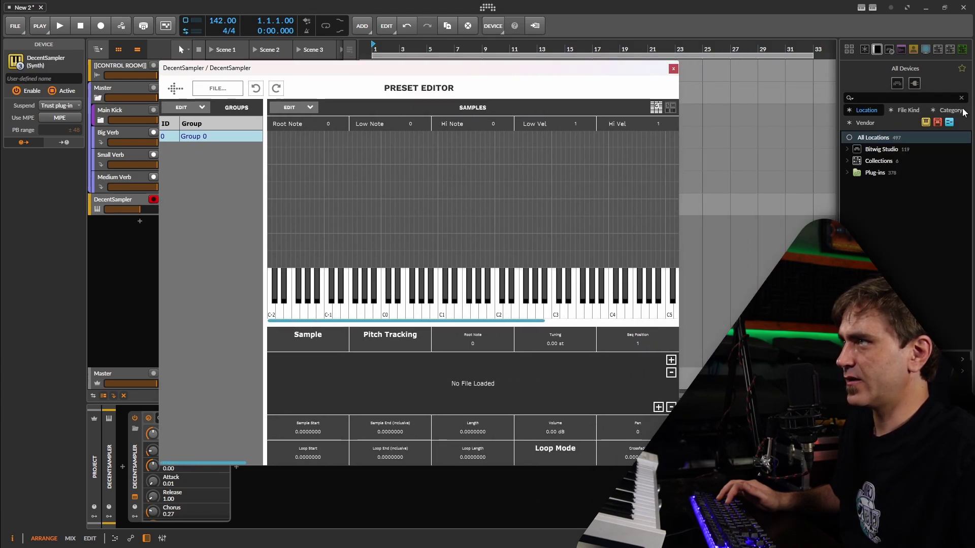
Step: Add C-bounce-1.wav to Group 0 across C1 to E2, as two stacked zones covering velocities 1–48 and 49–96
key("alt+Tab")
left_click_drag(671, 243, 409, 182)
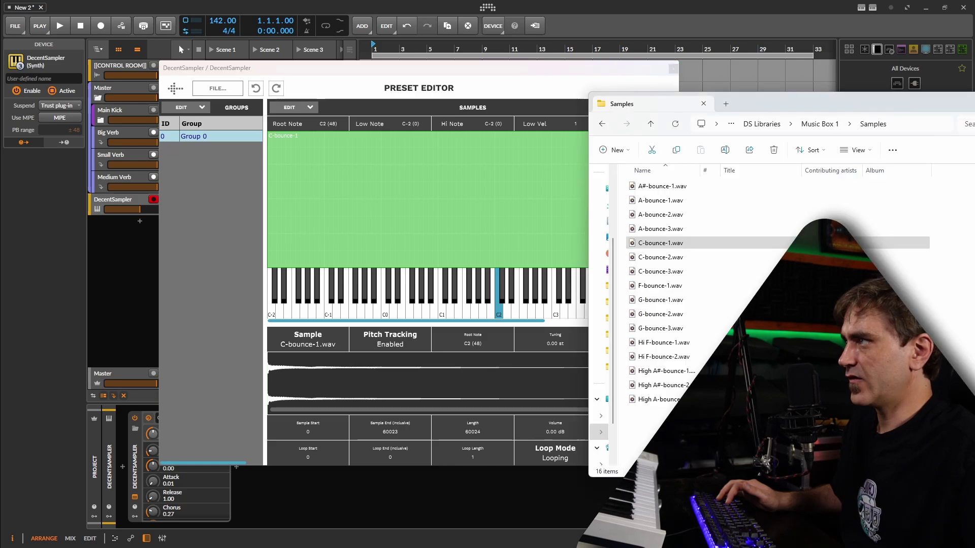
key("alt+Tab")
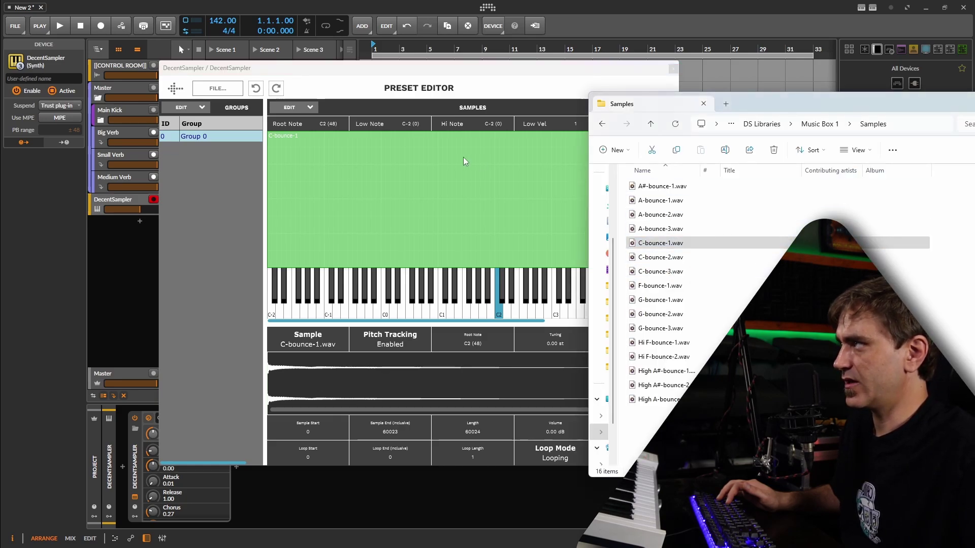
left_click(462, 157)
left_click_drag(268, 237, 491, 237)
left_click_drag(495, 321, 625, 327)
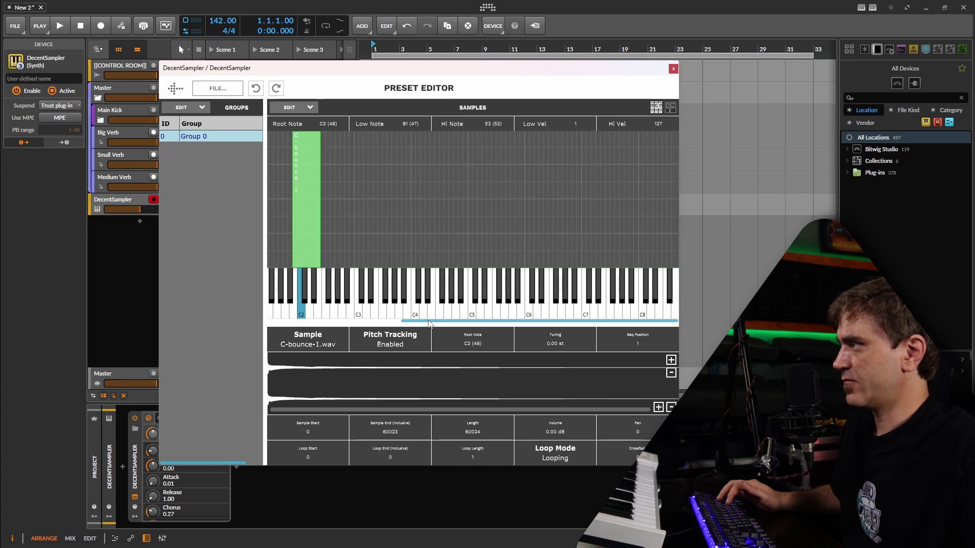
left_click_drag(429, 324, 351, 221)
left_click_drag(406, 135, 379, 186)
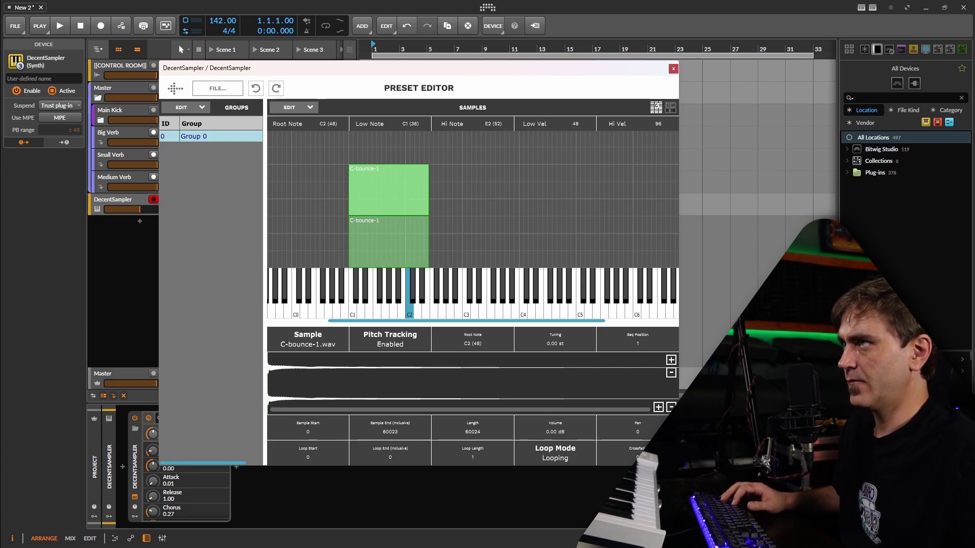
Step: Load C-bounce-2.wav into the 49–96 velocity zone and duplicate that zone above it for velocities 97–127
key("alt+Tab")
left_click_drag(669, 259, 447, 374)
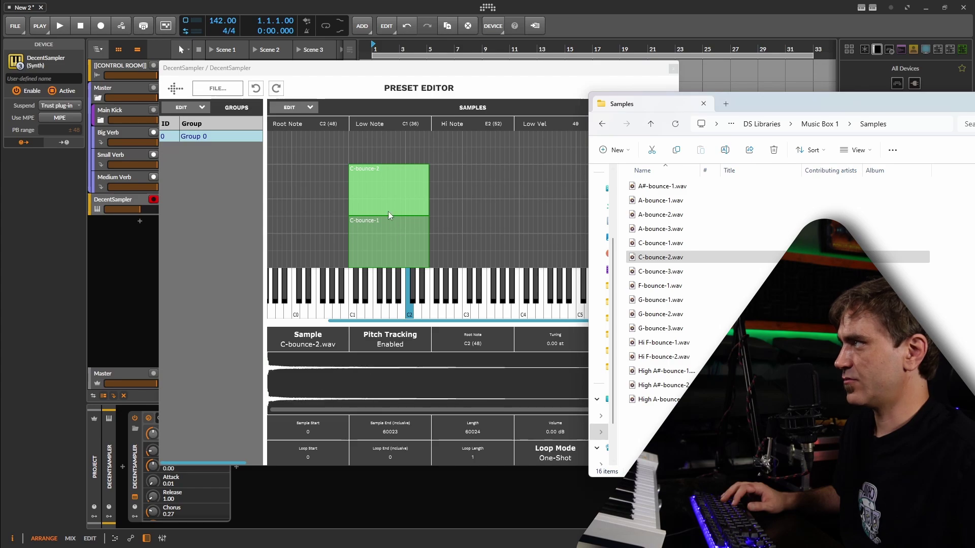
left_click_drag(388, 213, 389, 162)
left_click(436, 152)
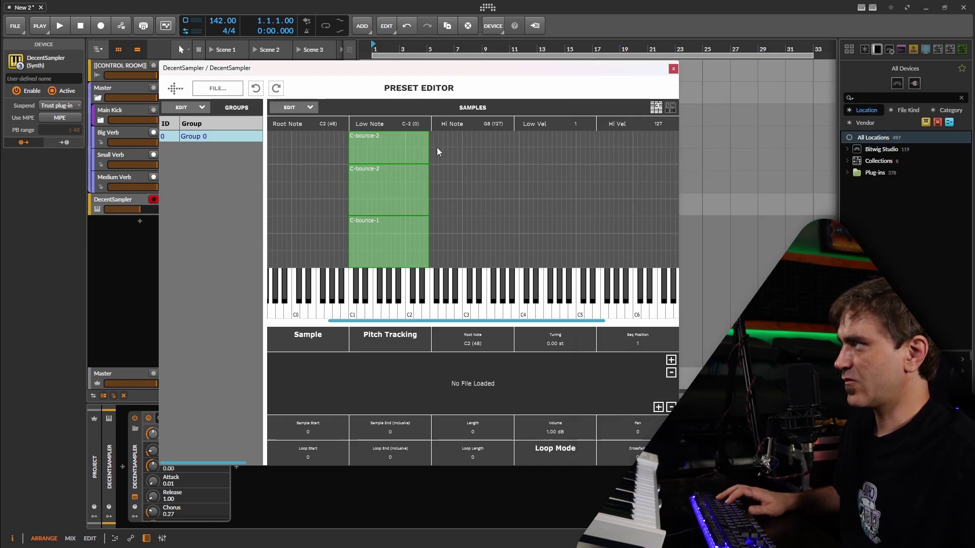
left_click(415, 151)
left_click(391, 184)
left_click(388, 227)
left_click(405, 147)
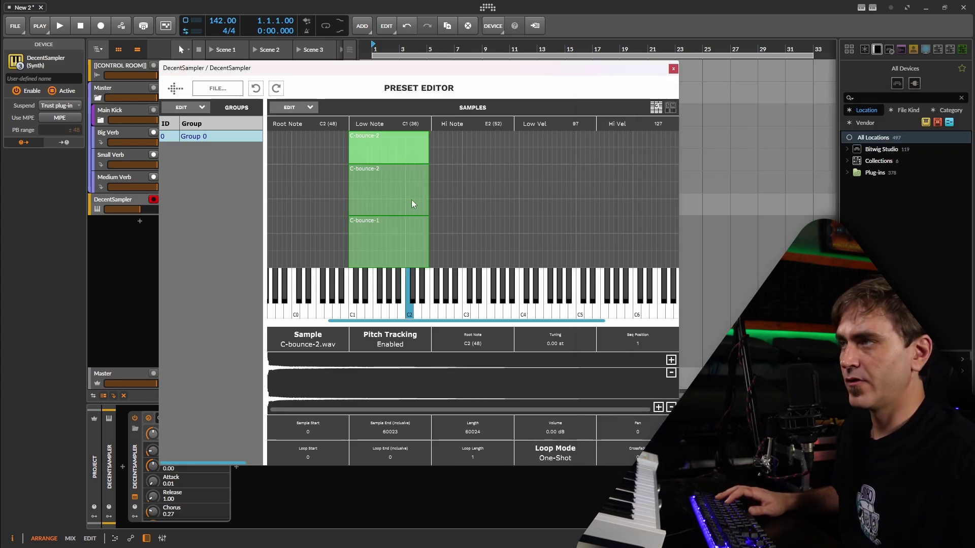
Step: Replace the sample in the 97–127 velocity zone with C-bounce-3.wav and check the sample assigned to each zone
key("alt+Tab")
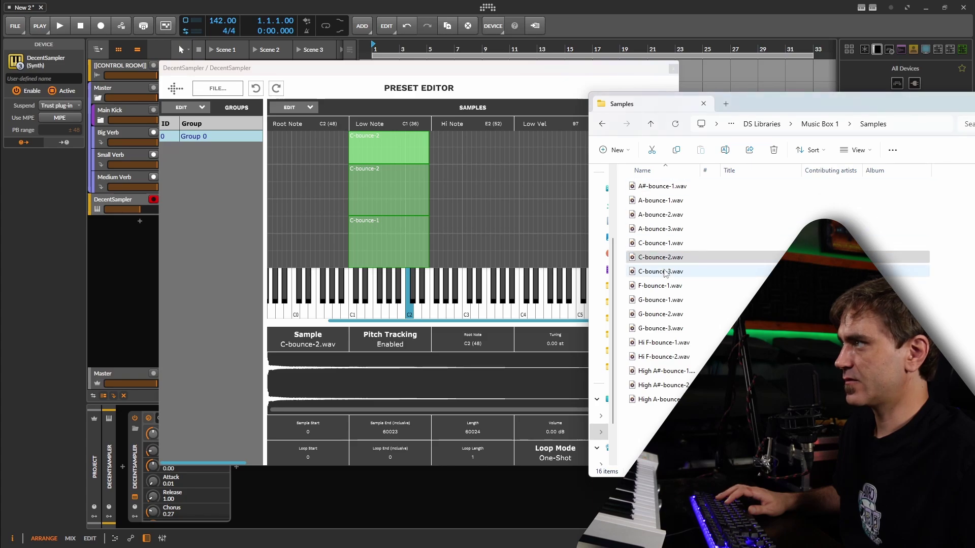
left_click_drag(658, 270, 392, 248)
left_click(404, 143)
left_click(403, 197)
left_click(401, 226)
Step: Select all three C-bounce zones and extend their high note to D#4
left_click(428, 252)
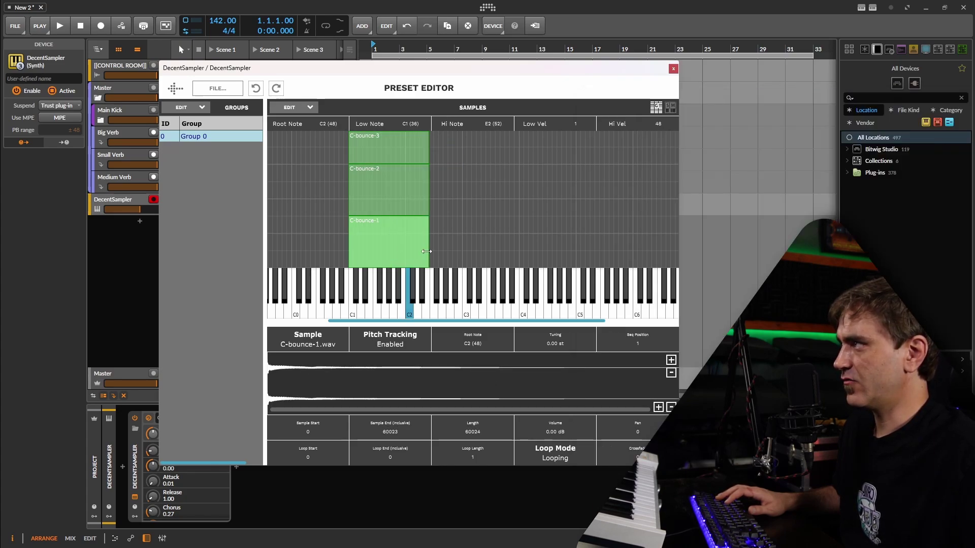
left_click_drag(454, 140, 396, 256)
left_click_drag(495, 123, 519, 91)
Step: Save the preset over Music Box.dspreset in the Music Box 1 folder and reload it in the main DecentSampler view
left_click(223, 89)
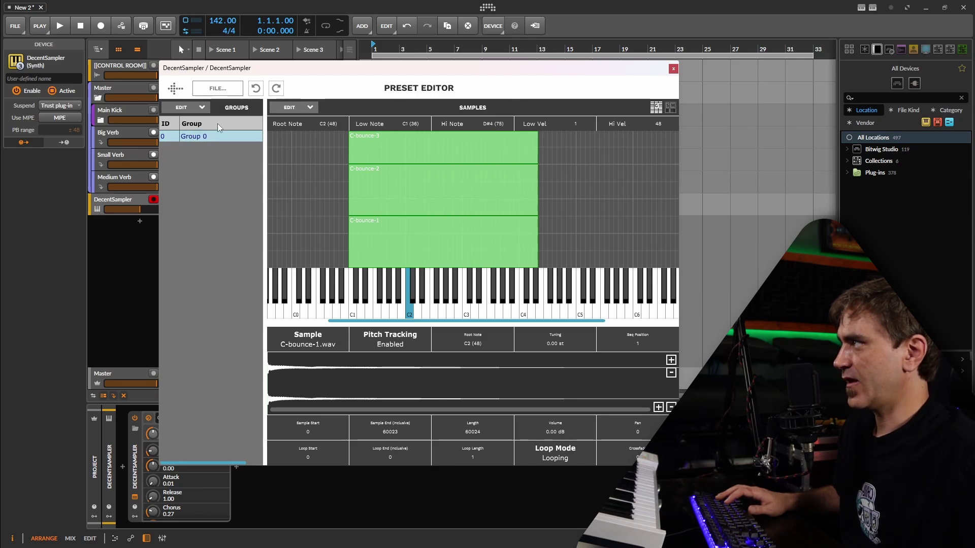
left_click(217, 123)
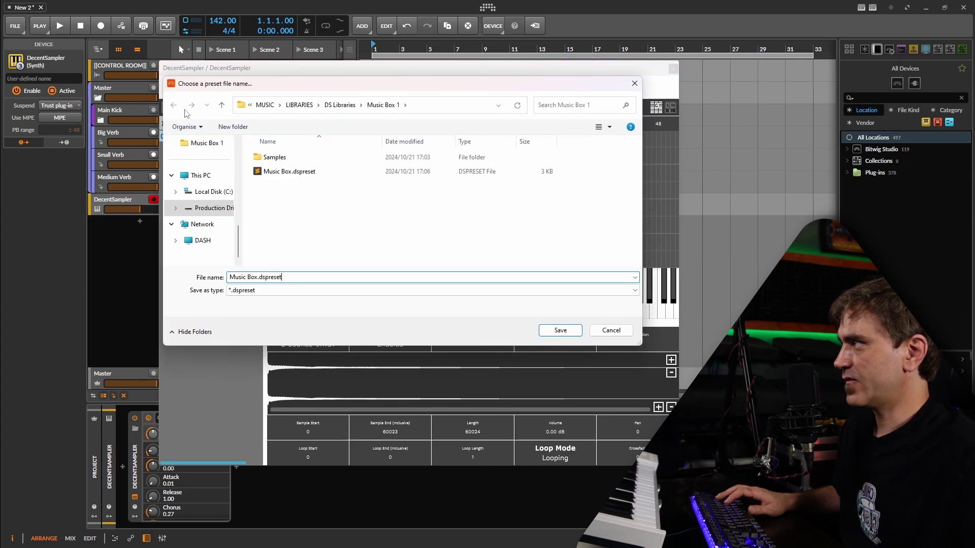
left_click(554, 334)
left_click(510, 279)
left_click(545, 88)
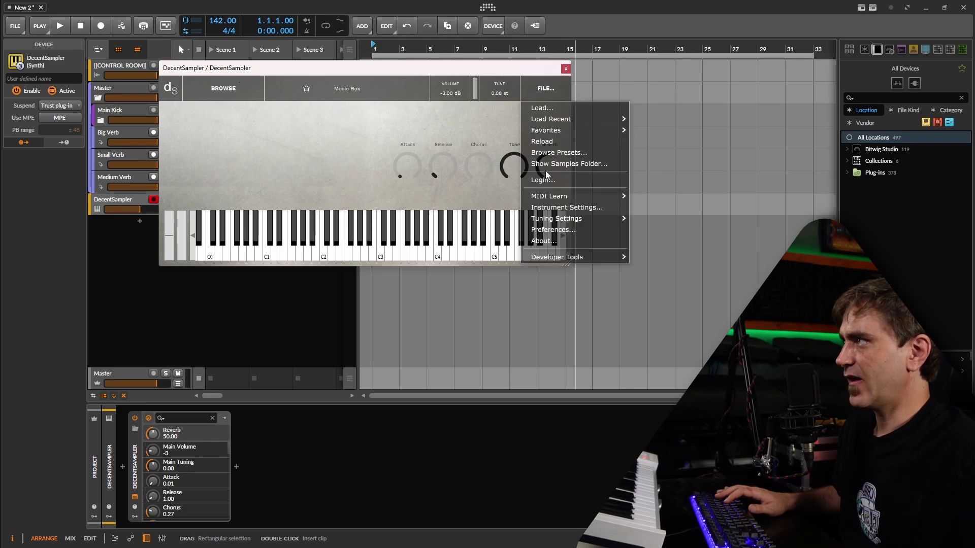
left_click(542, 142)
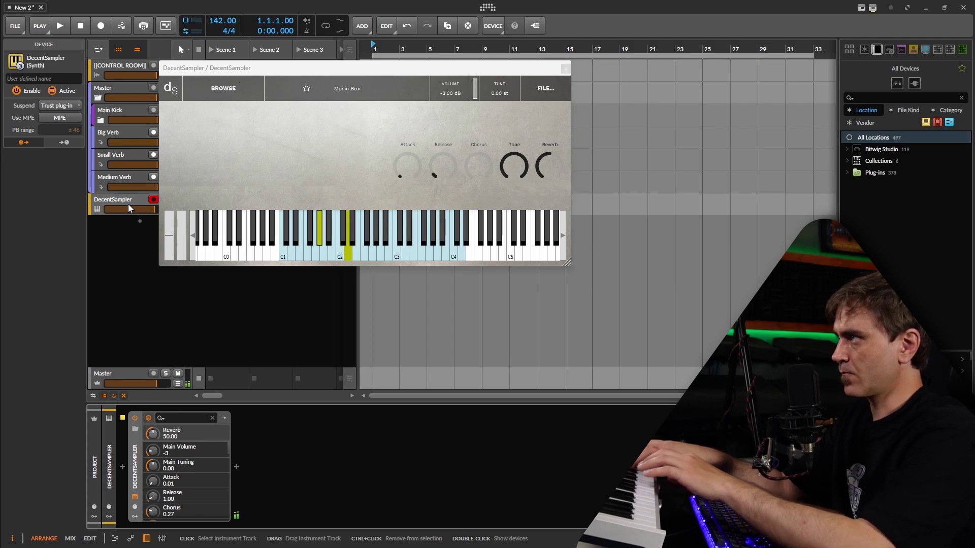
Step: Try out the effect knobs on the loaded instrument, setting Release to 10.52 and Chorus to 0.62
left_click_drag(544, 163, 557, 186)
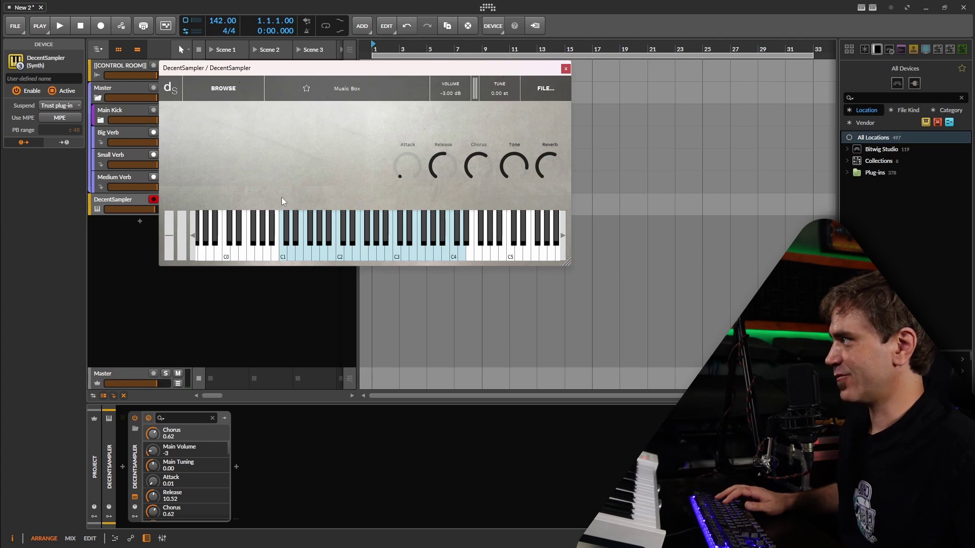
left_click(154, 209)
Step: Reopen the Preset Editor with the C-bounce zones and bring the Samples folder window up beside it
left_click(545, 88)
mouse_move(558, 257)
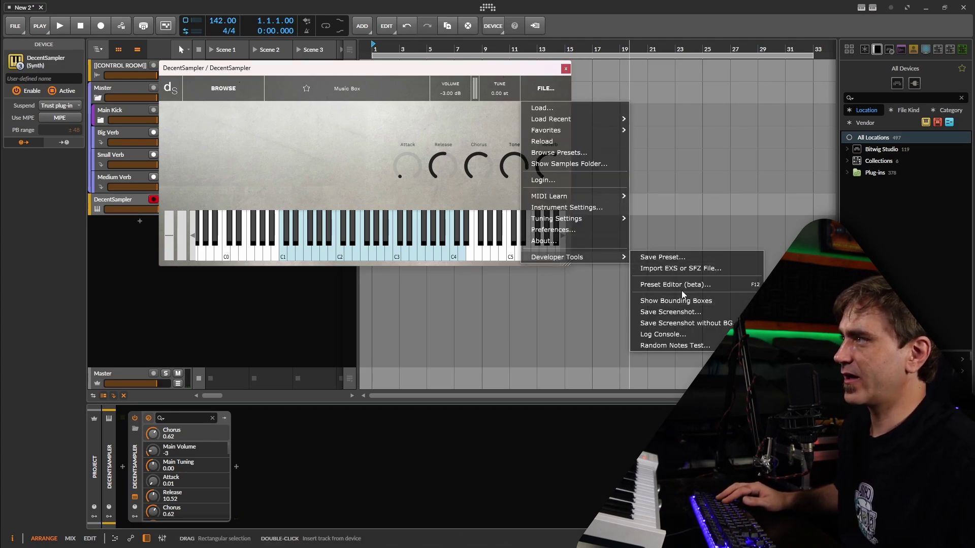
left_click(331, 147)
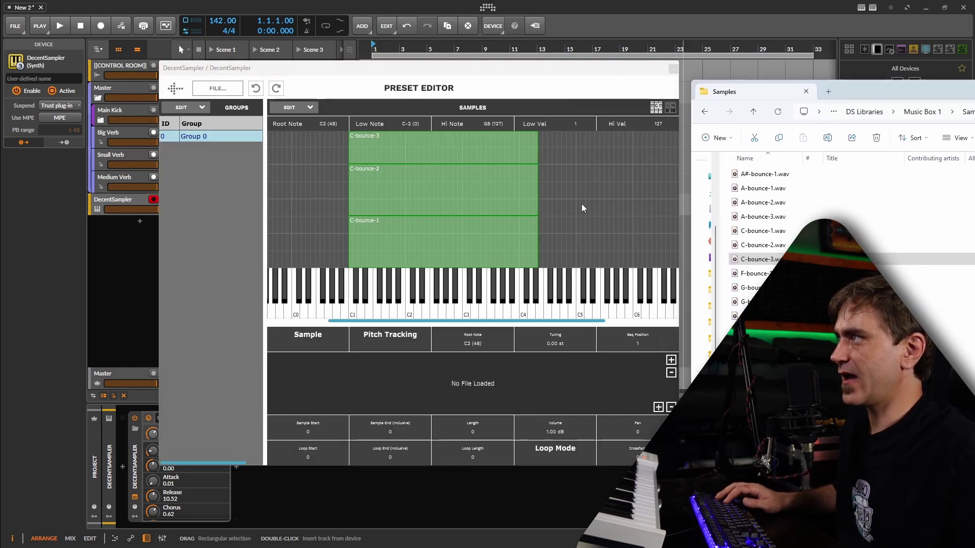
Step: Select all three C-bounce zones and lower their high note to E2
left_click(608, 184)
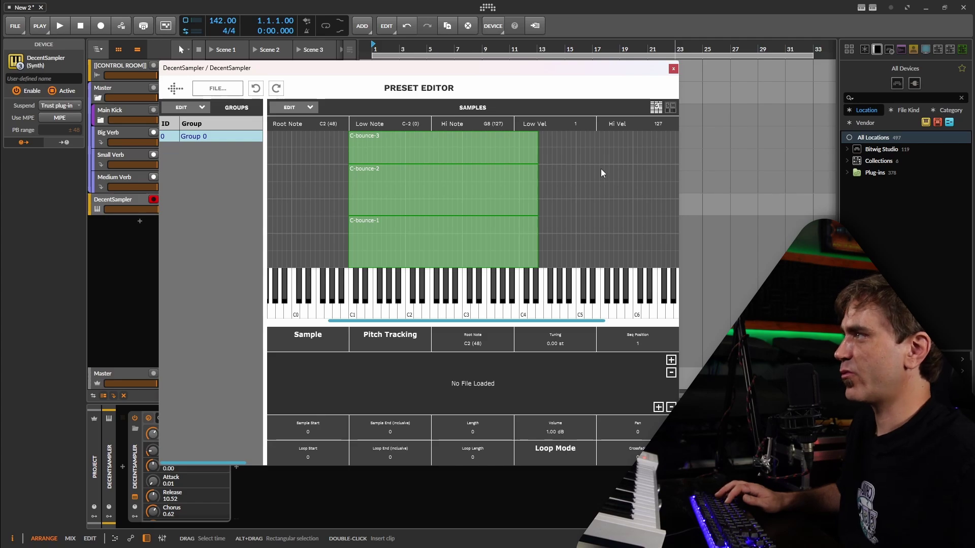
key("alt+Tab")
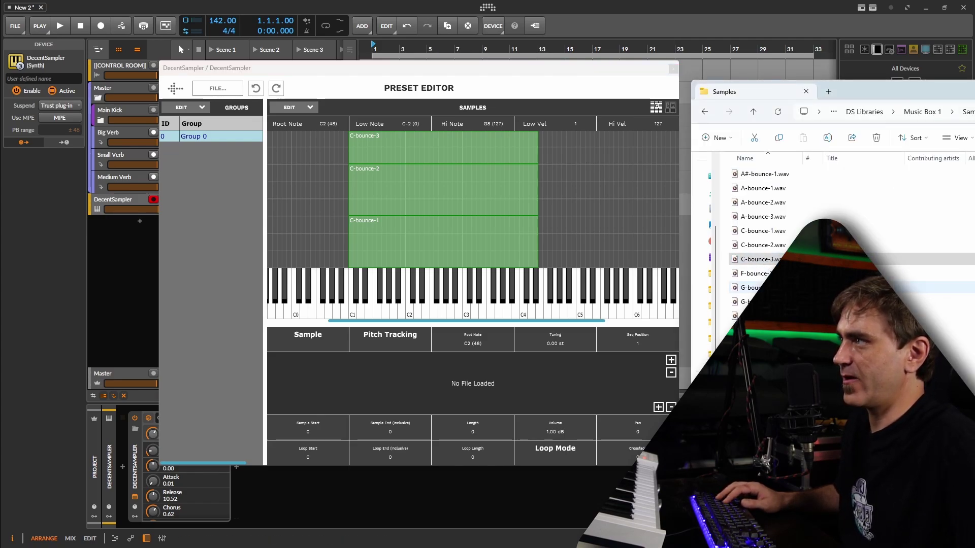
left_click(618, 175)
left_click(467, 256)
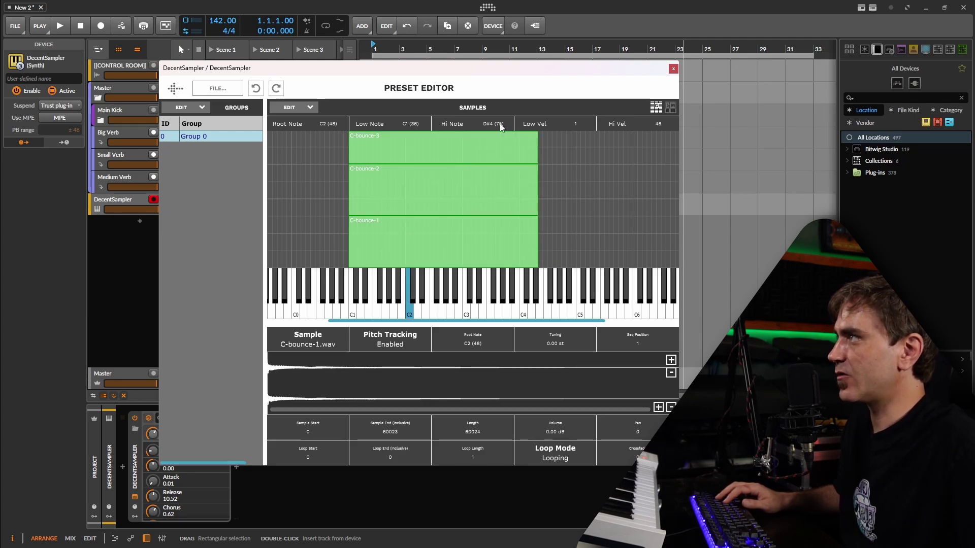
left_click_drag(500, 123, 480, 155)
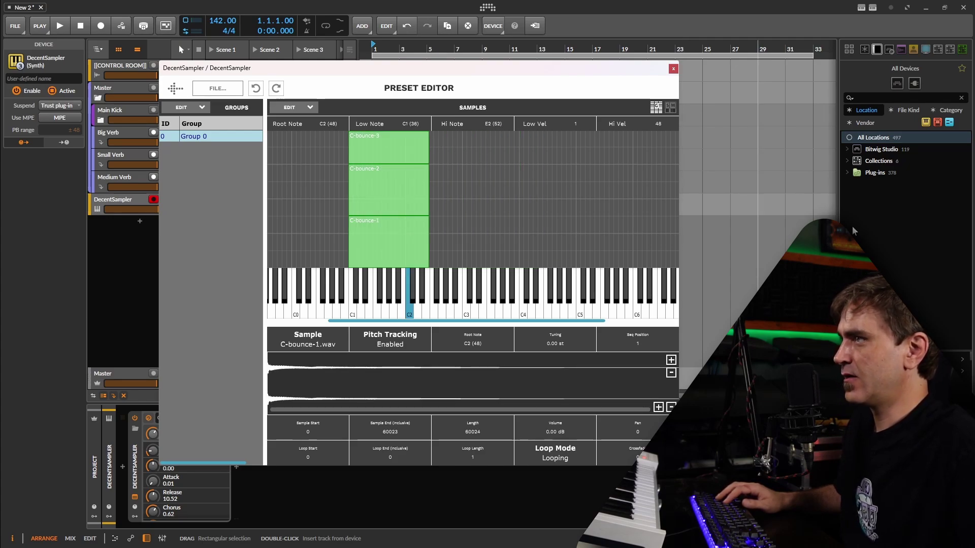
Step: Add G-bounce-1, G-bounce-2 and G-bounce-3 zones across F2 to A3 by duplicating the C-bounce layers, with root note G2
key("alt+Tab")
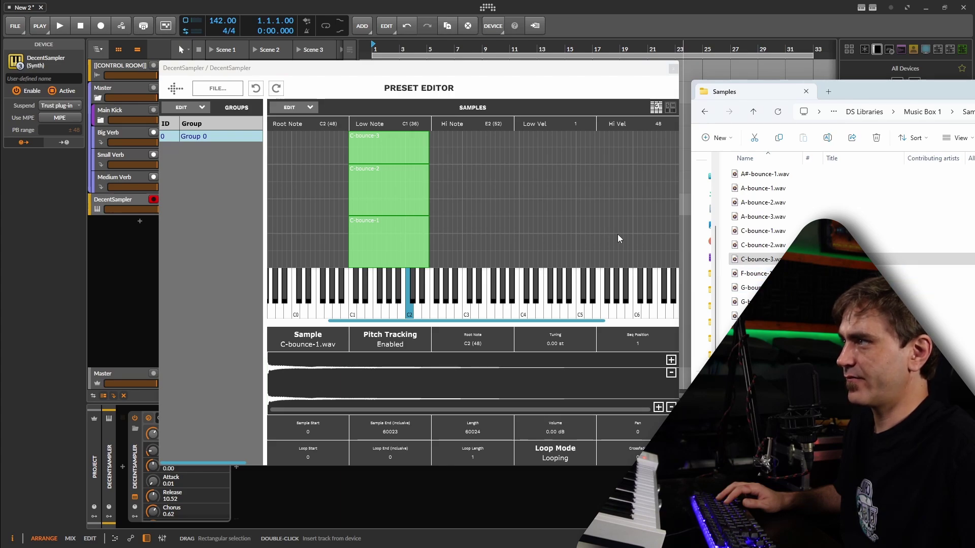
left_click(409, 240)
left_click(409, 239)
left_click(398, 191)
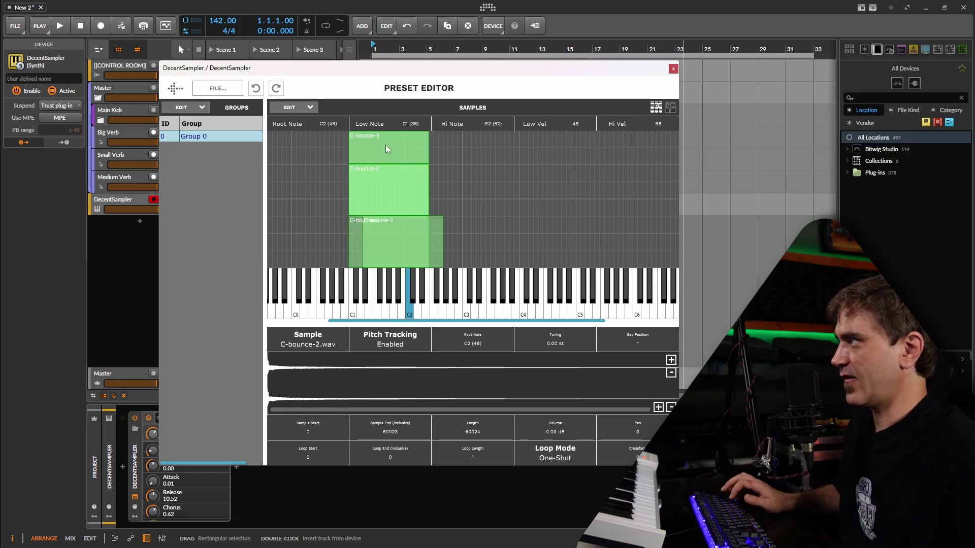
left_click(386, 153)
left_click(385, 187)
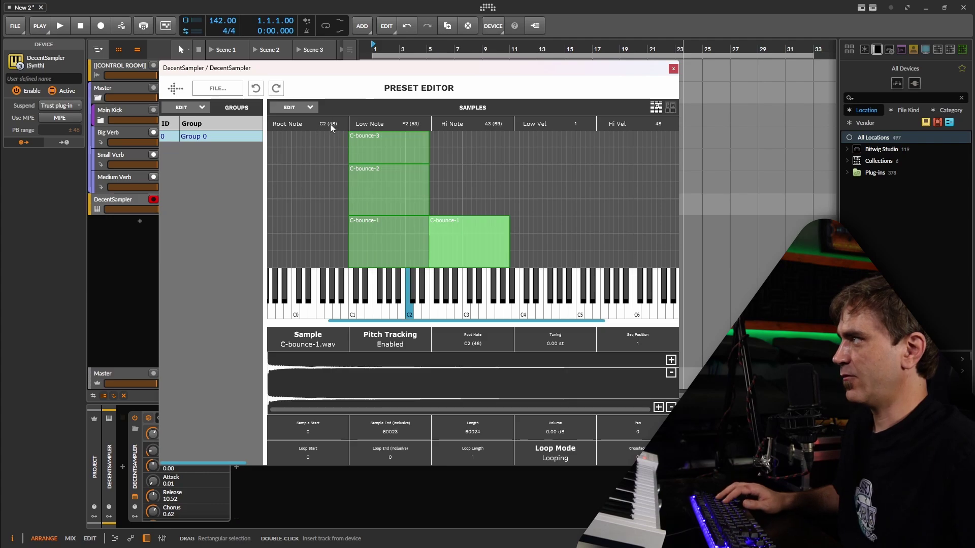
left_click_drag(330, 124, 337, 116)
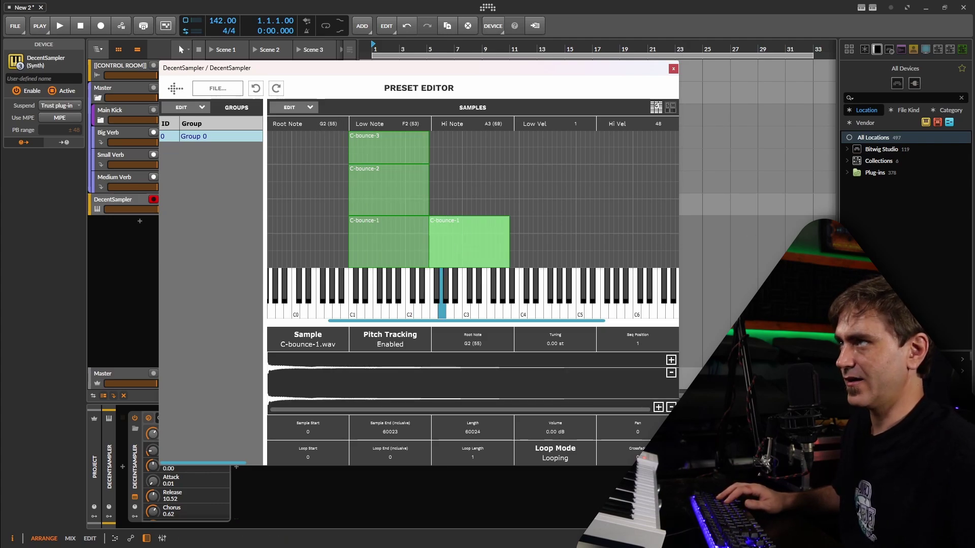
key("alt+Tab")
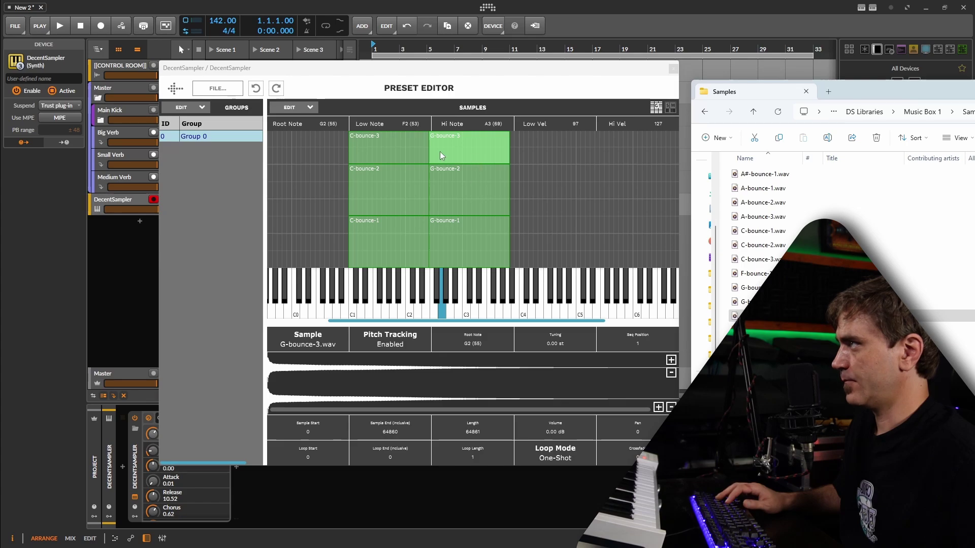
Step: Save the preset and reload it in the main DecentSampler view
left_click(217, 88)
left_click(212, 138)
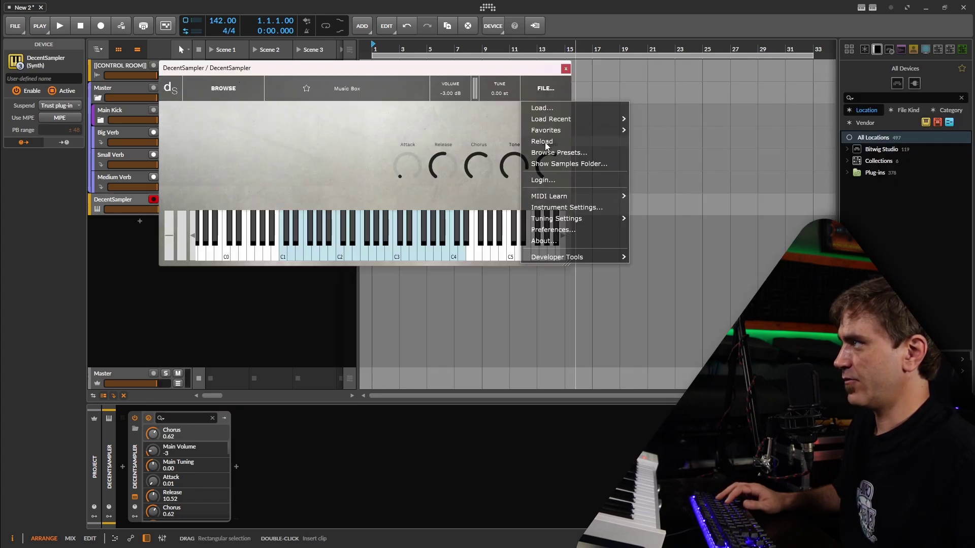
left_click(545, 144)
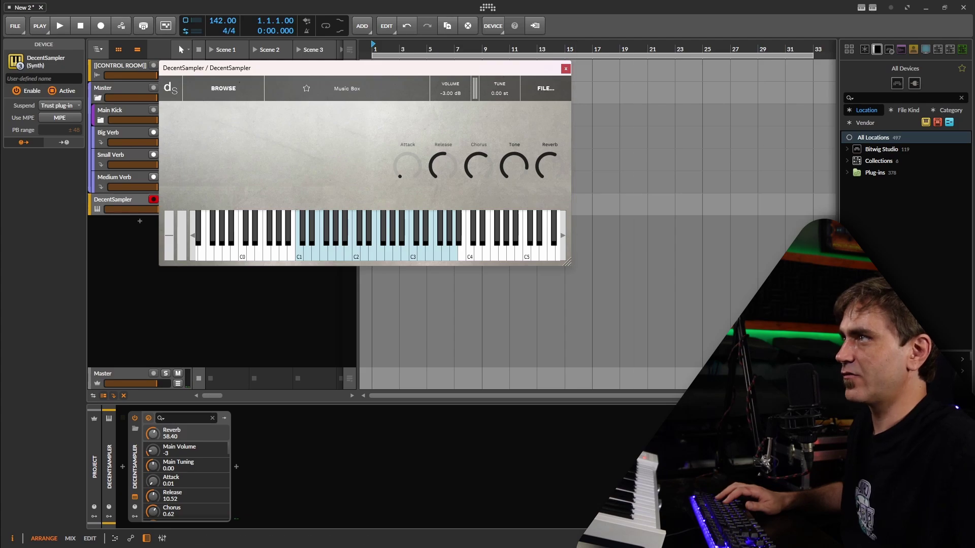
Step: Reopen the Preset Editor, raise the low note of the C-bounce zones to A#1 and audition the A1 key
left_click_drag(974, 92, 959, 140)
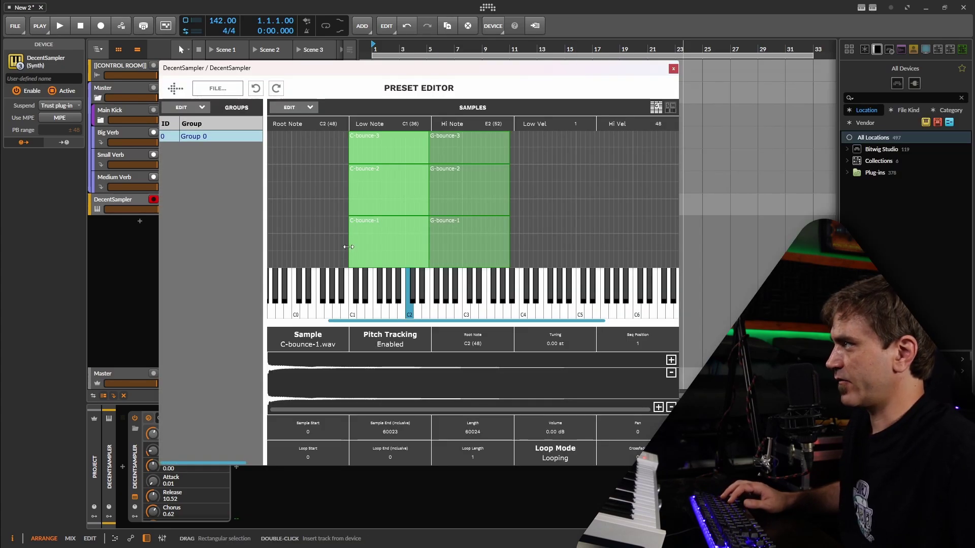
left_click_drag(350, 246, 394, 247)
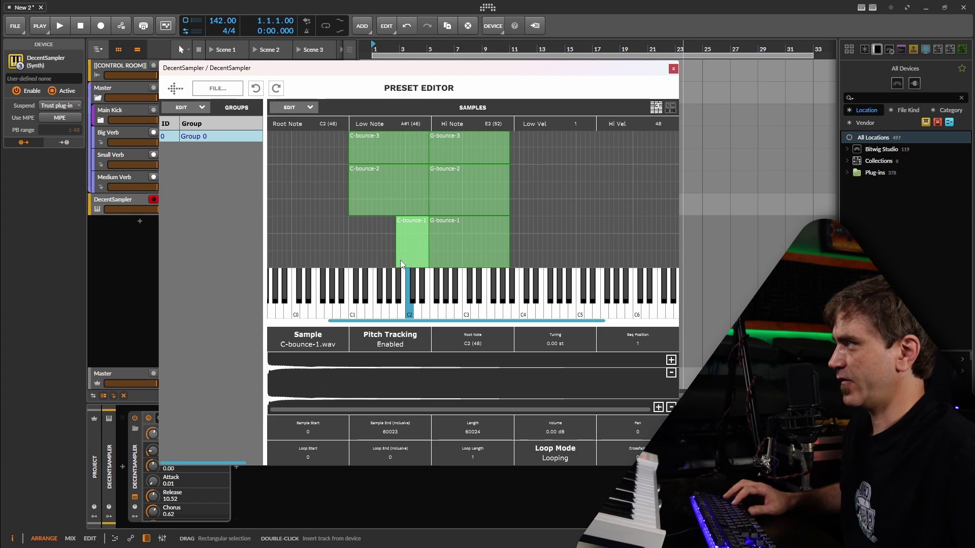
left_click(394, 309)
left_click(393, 308)
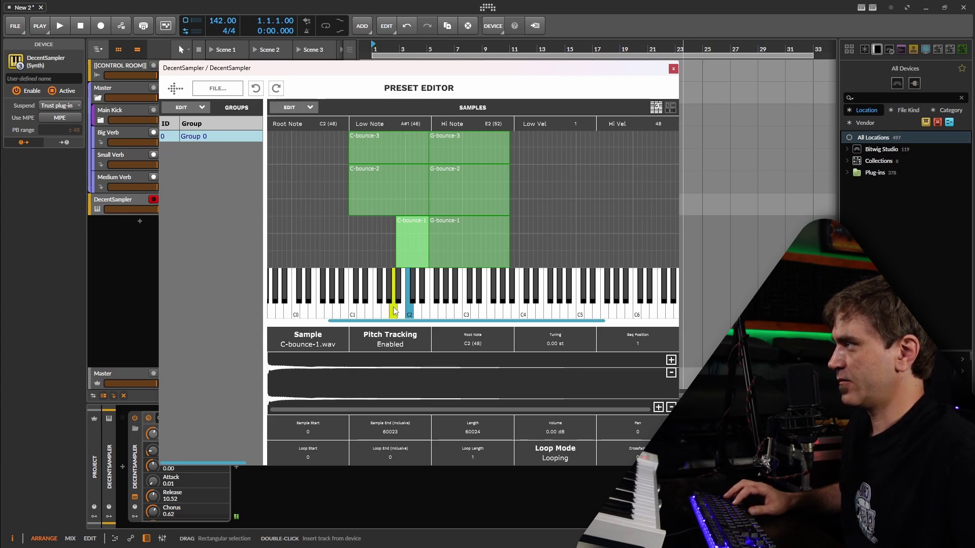
left_click(393, 308)
Step: Add A-bounce-1, A-bounce-2 and A-bounce-3 zones across C1 to A1 in the three velocity layers, with root note A1
left_click(321, 145)
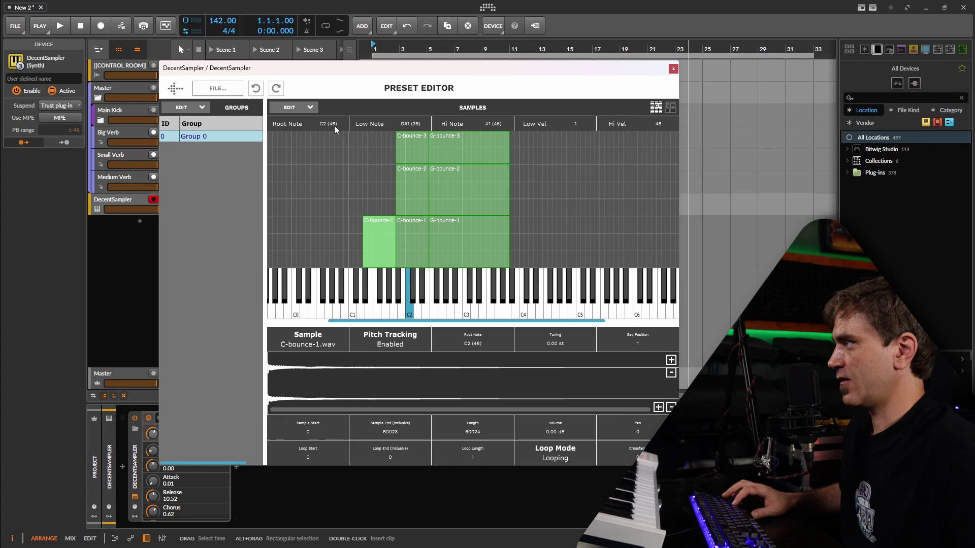
key("ctrl+z")
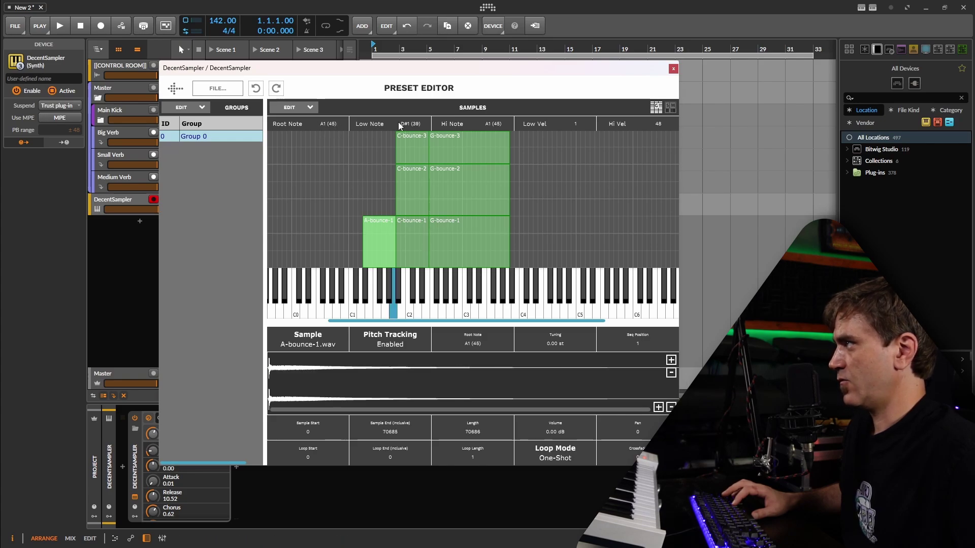
left_click_drag(398, 122, 401, 136)
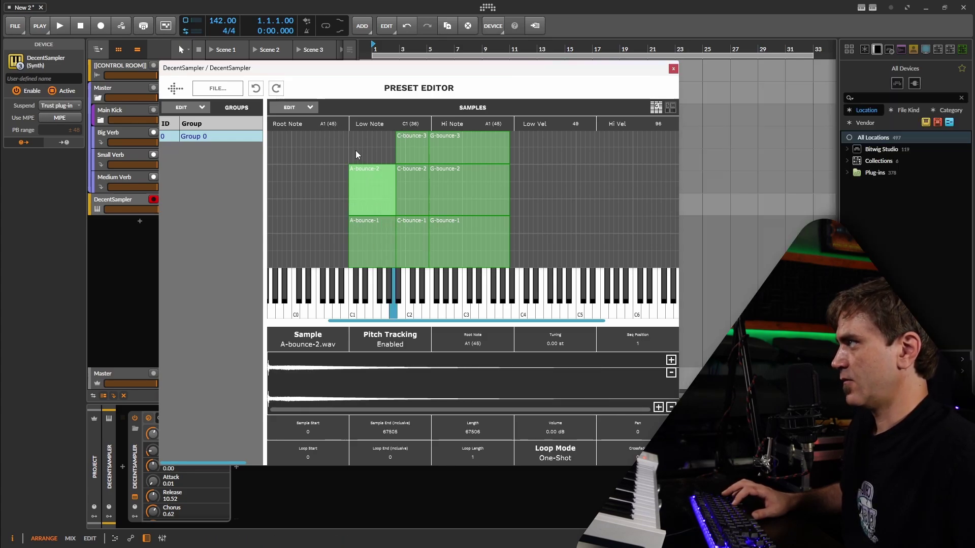
left_click(355, 151)
left_click(368, 191)
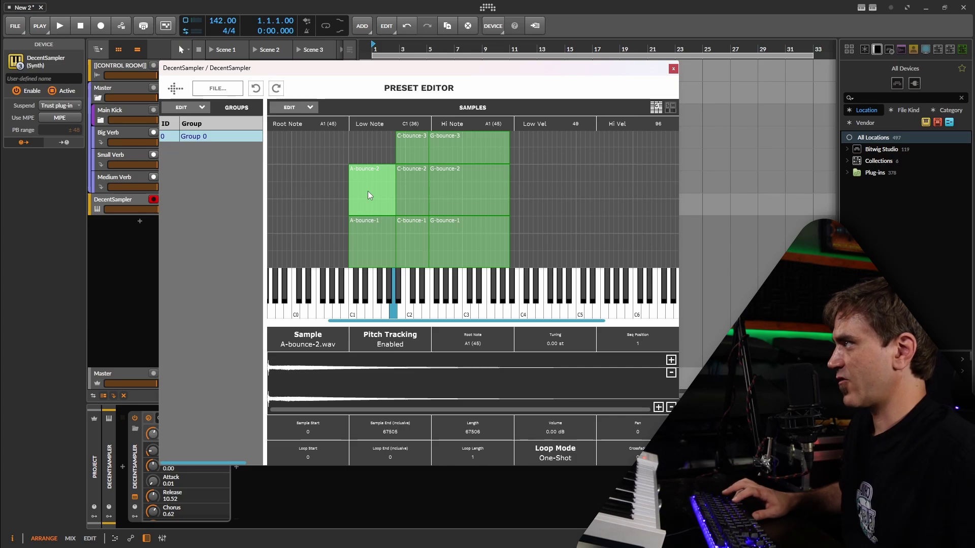
left_click_drag(368, 190, 368, 159)
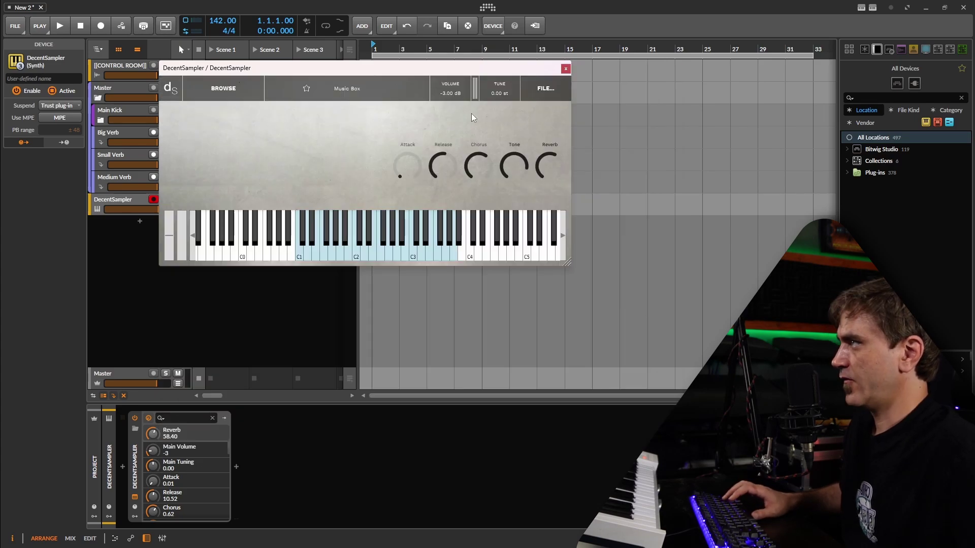
Step: Reload the Music Box preset with the new A-bounce zones in the main DecentSampler view
left_click(545, 88)
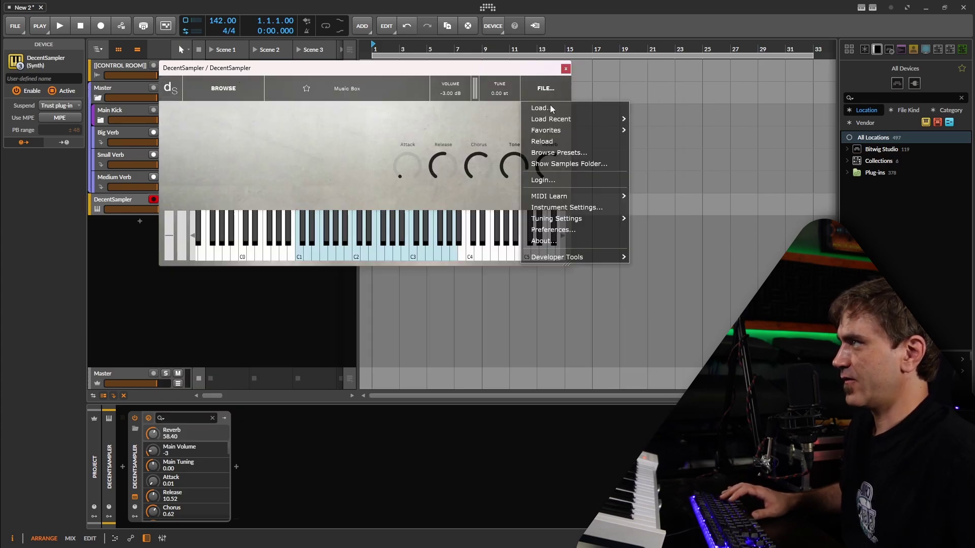
left_click(539, 140)
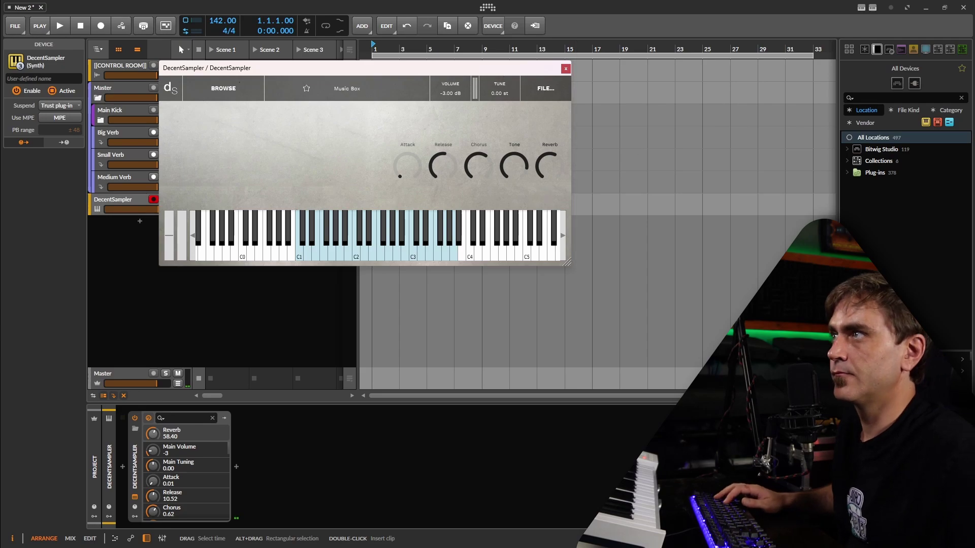
Step: Shorten the G-bounce zones to a high note of E3 and fit a copy of G-bounce-1 to F3 through A3
left_click_drag(509, 244, 511, 245)
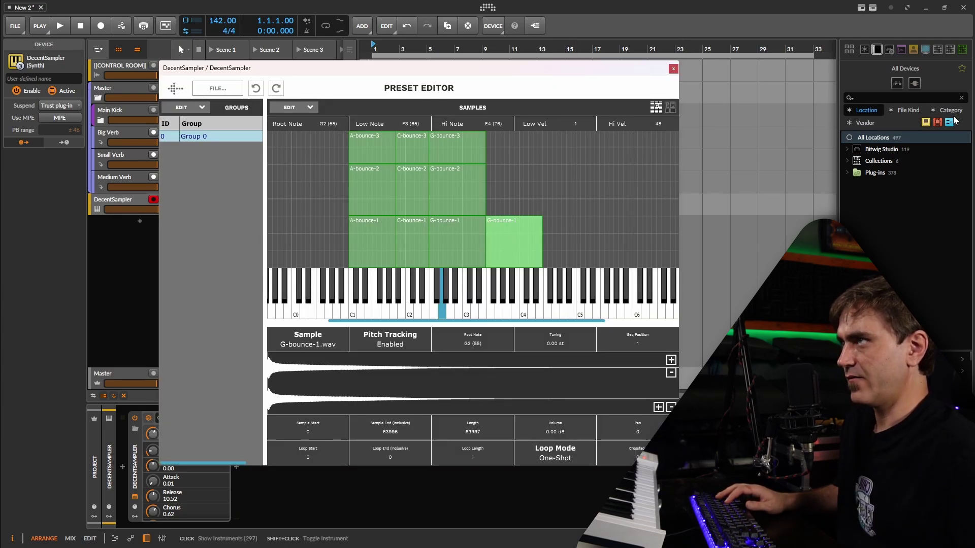
key("alt+Tab")
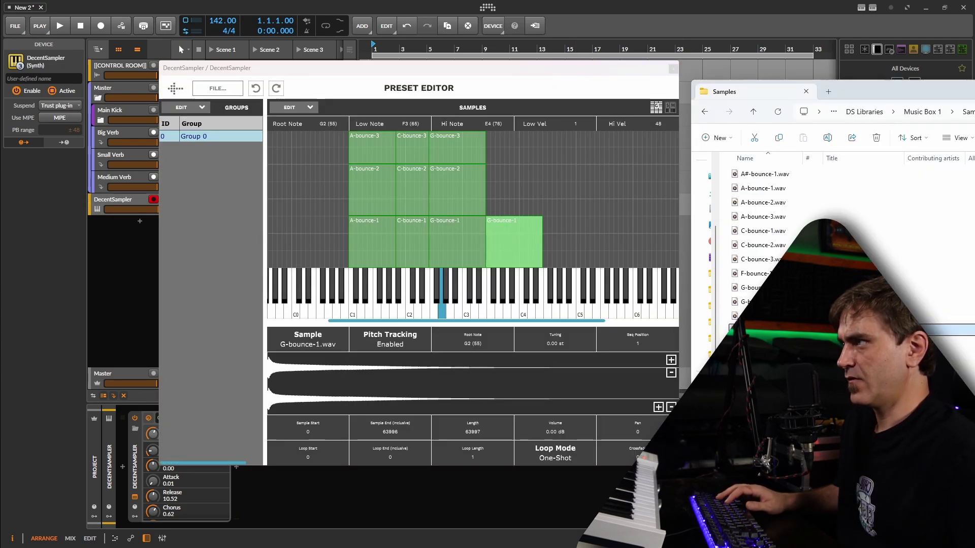
key("alt+Tab")
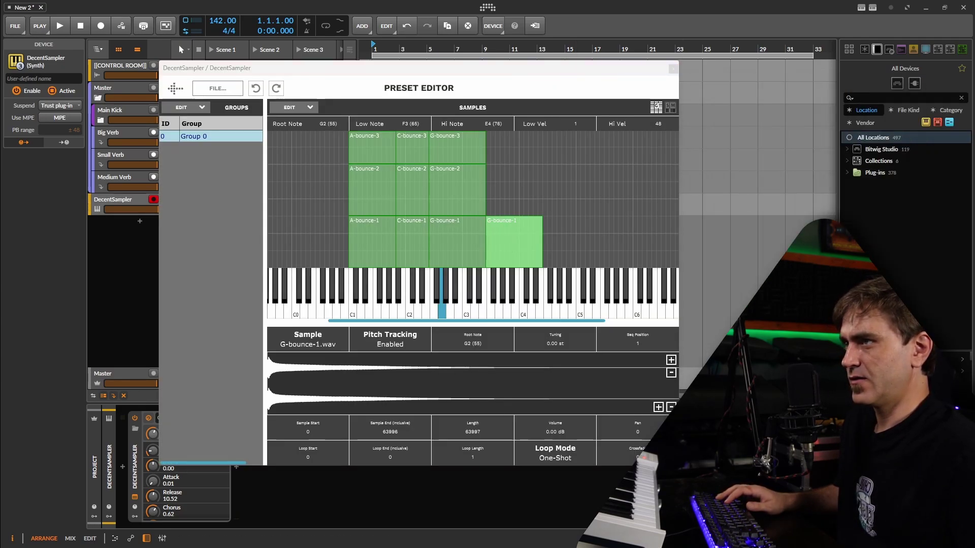
left_click(522, 193)
left_click(539, 246)
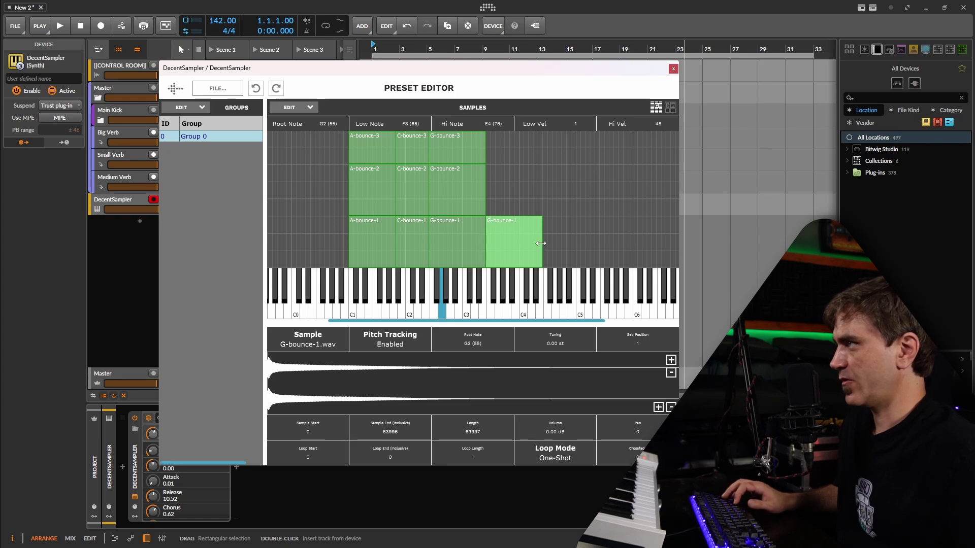
left_click_drag(541, 244, 509, 243)
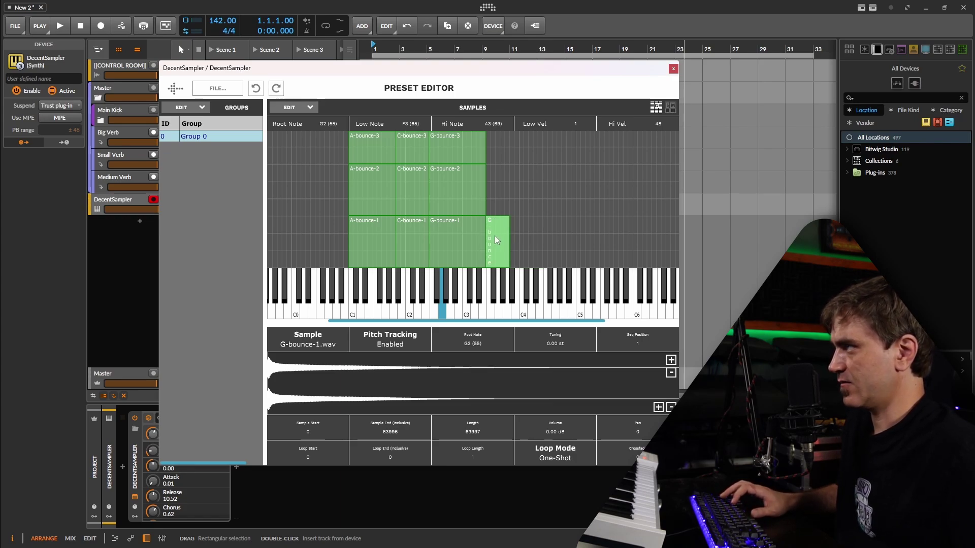
Step: Set the copied zone's root note to F3 and split it into two velocity layers using Hi F-bounce-1 and Hi F-bounce-2
left_click_drag(327, 123, 333, 114)
left_click_drag(498, 217, 489, 140)
left_click(538, 225)
left_click_drag(500, 200, 500, 199)
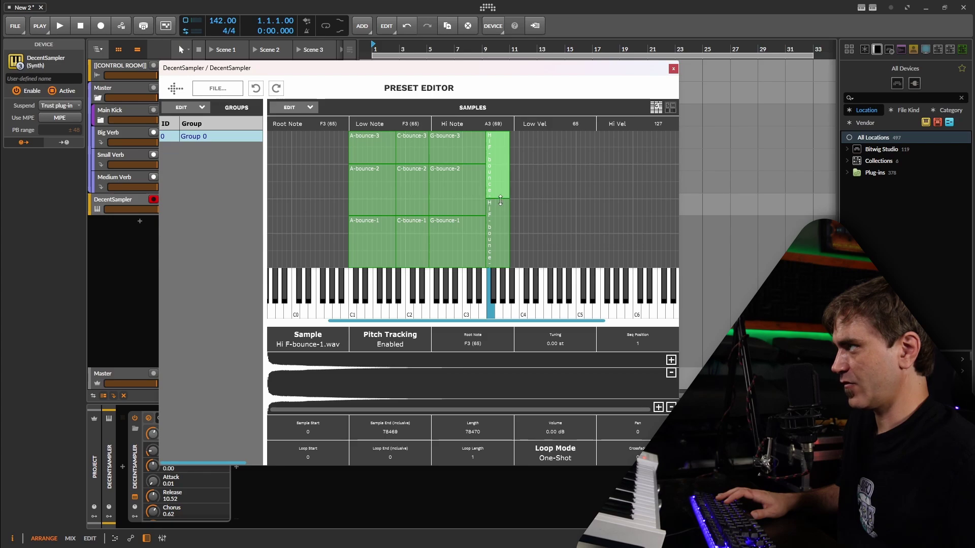
left_click(499, 183)
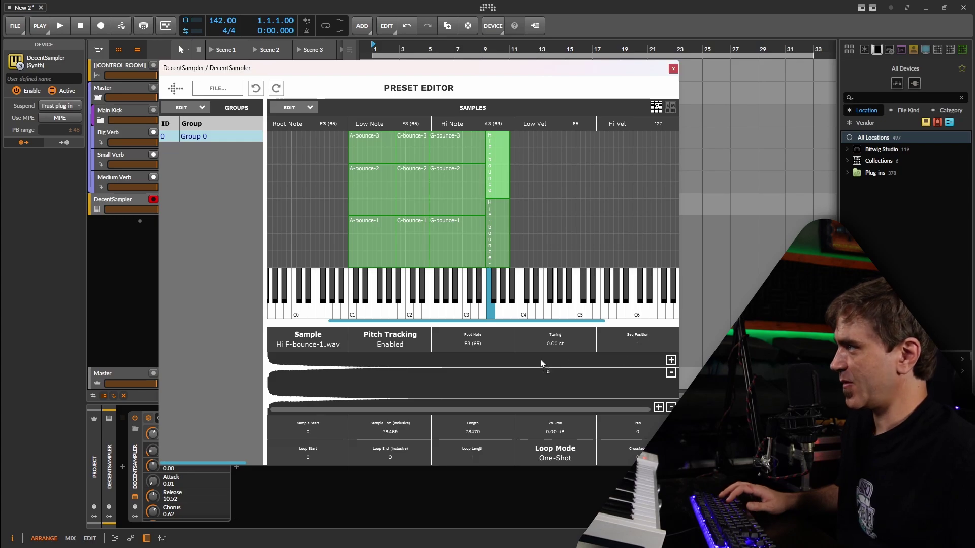
left_click(498, 171)
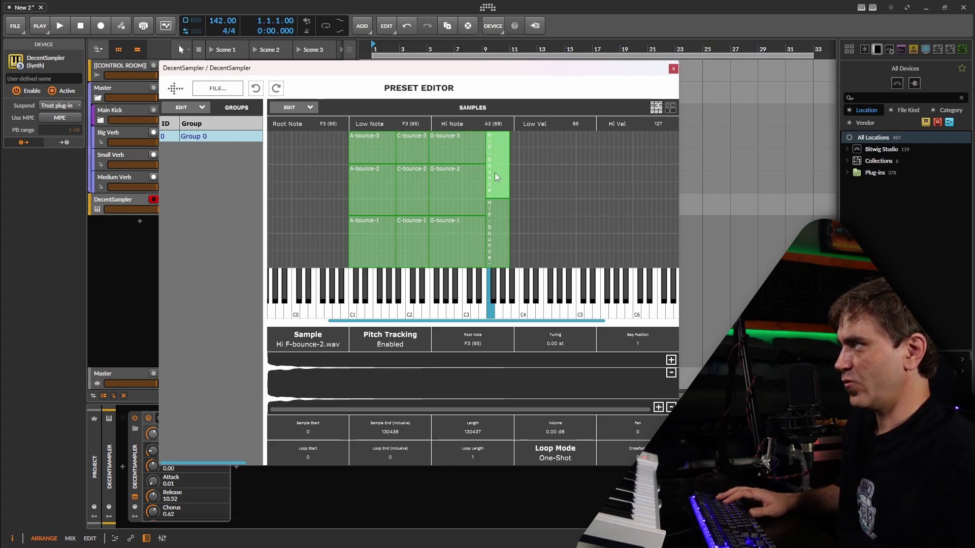
Step: Swap the two Hi F zones so Hi F-bounce-2 covers velocities 1 to 63 and Hi F-bounce-1 covers 64 to 127
left_click_drag(495, 173, 555, 241)
left_click_drag(497, 220, 495, 157)
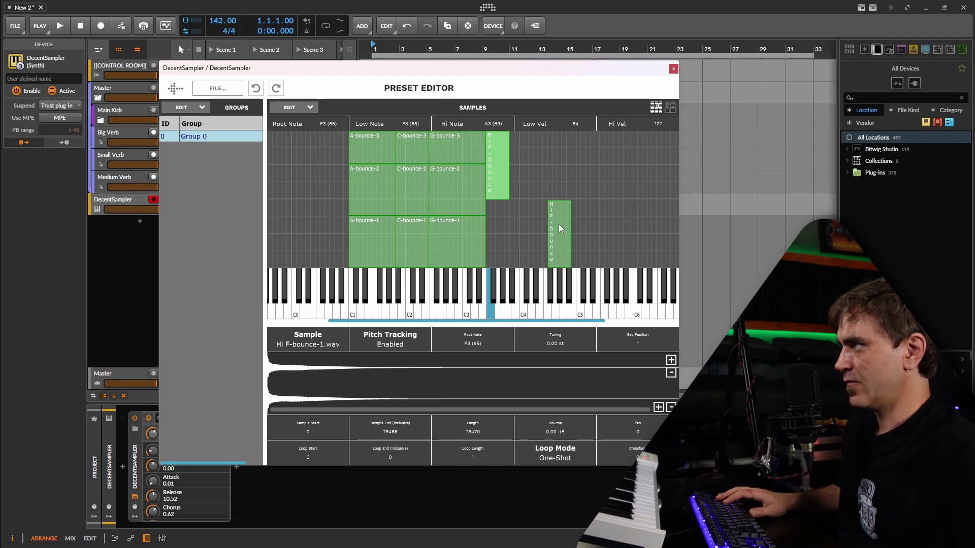
left_click_drag(558, 224, 496, 239)
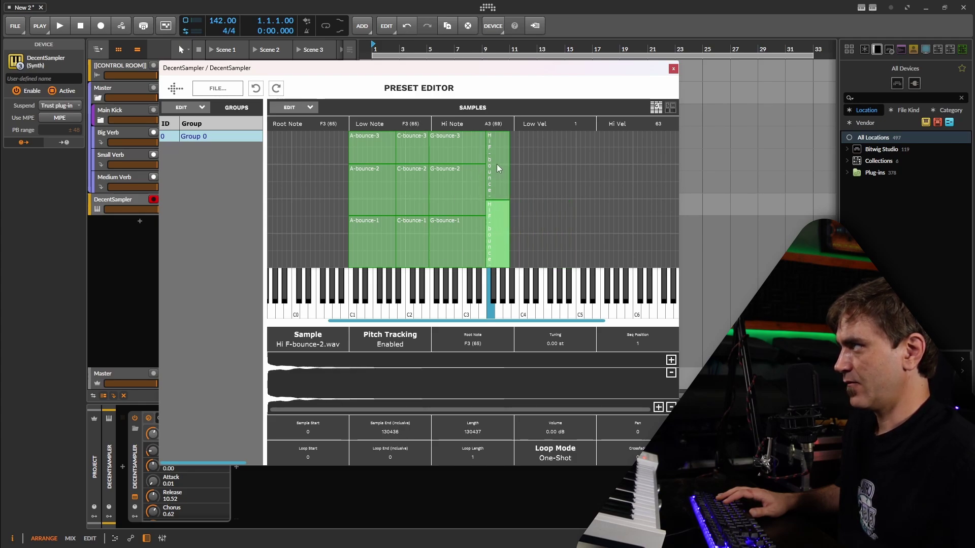
left_click(496, 163)
left_click(492, 247)
left_click(492, 180)
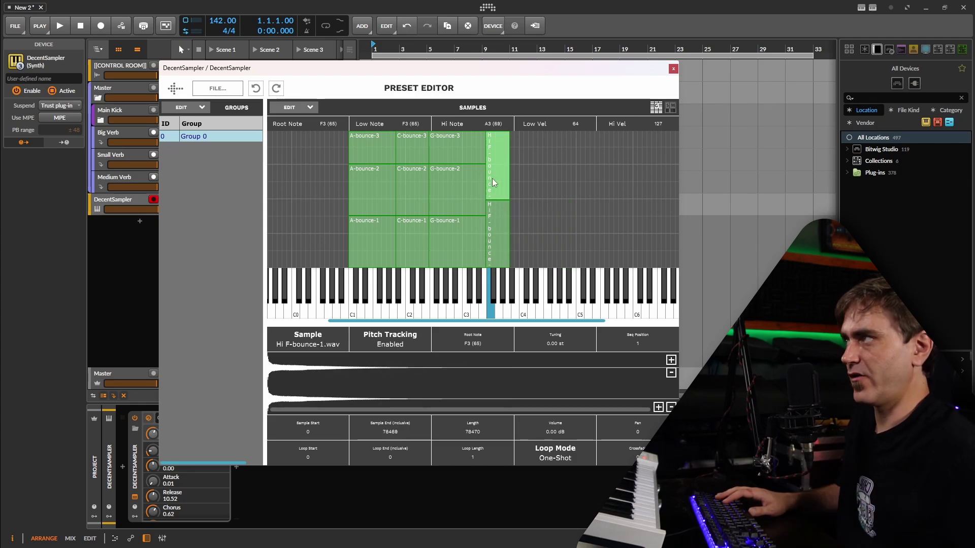
Step: Copy the Hi F zones to start at A#3 using the High A#-bounce samples, and extend both velocity layers up to note 79
left_click(567, 229)
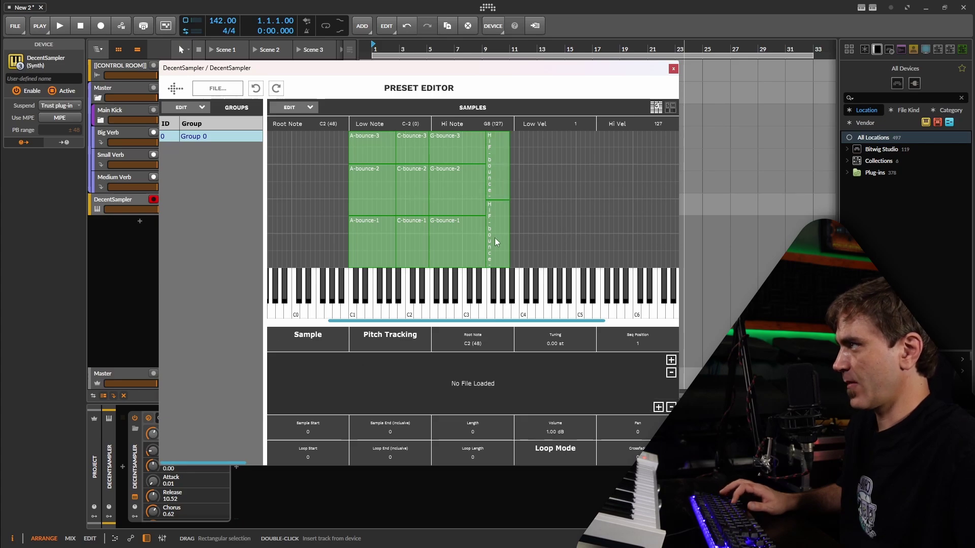
left_click(494, 238)
left_click_drag(495, 238, 524, 245)
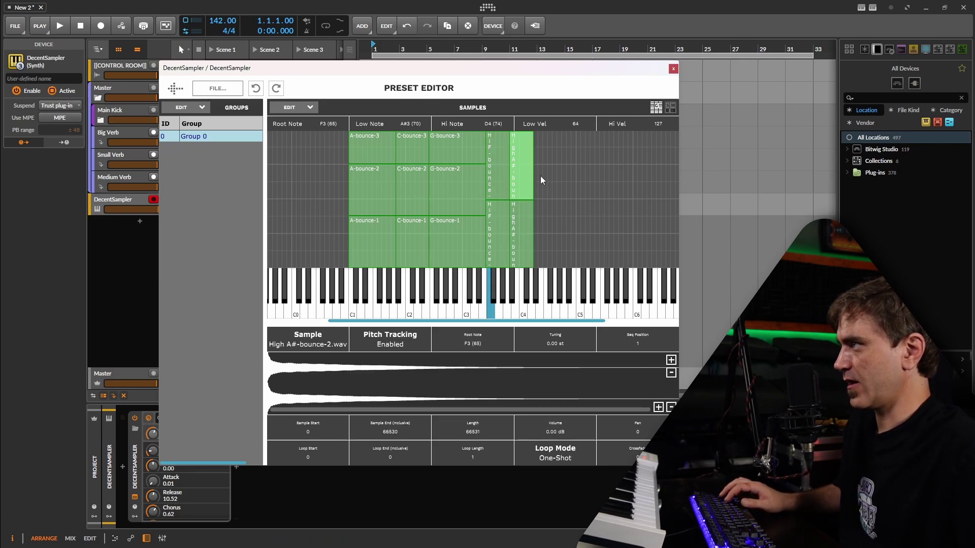
left_click_drag(551, 163, 525, 235)
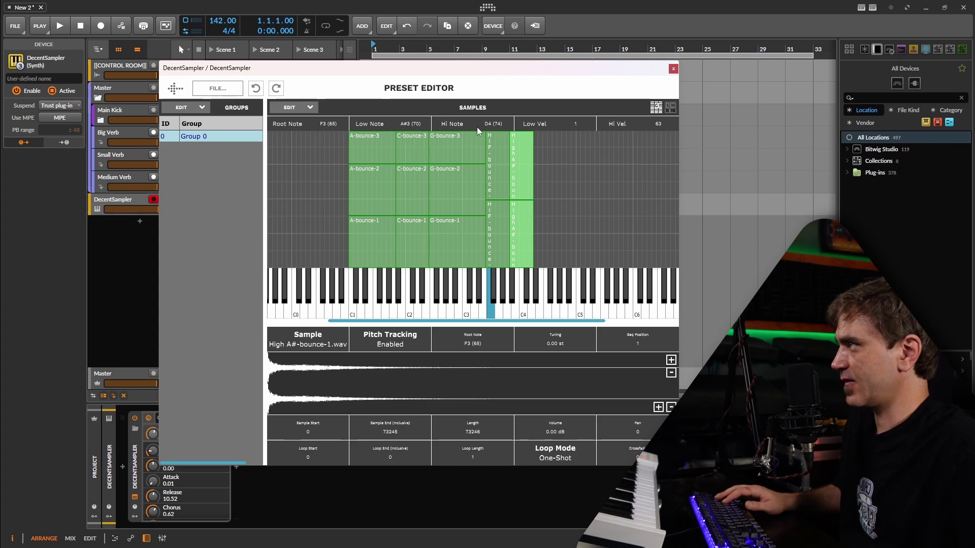
left_click_drag(486, 121, 500, 110)
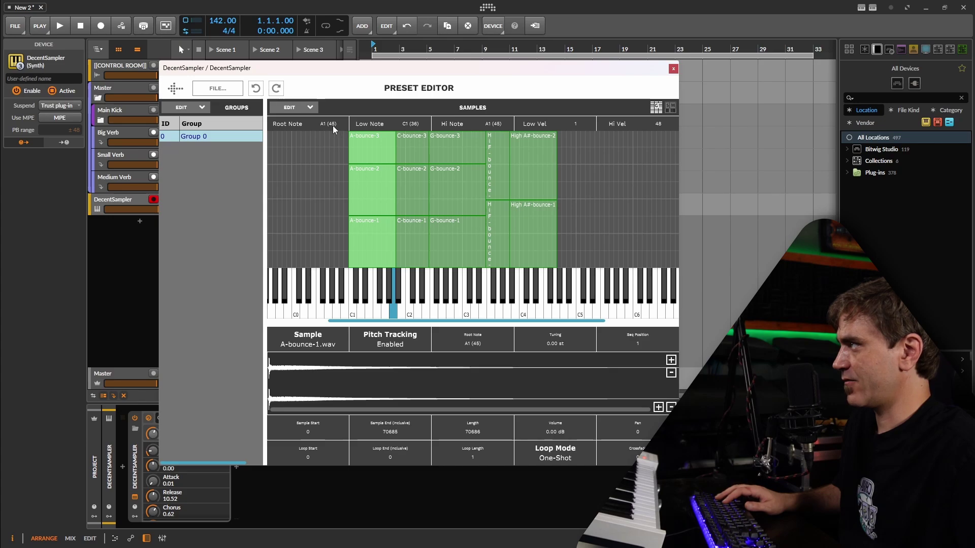
Step: Extend the three A-bounce zones down to a low note of C0 and save the preset
left_click_drag(417, 126, 395, 159)
left_click(218, 89)
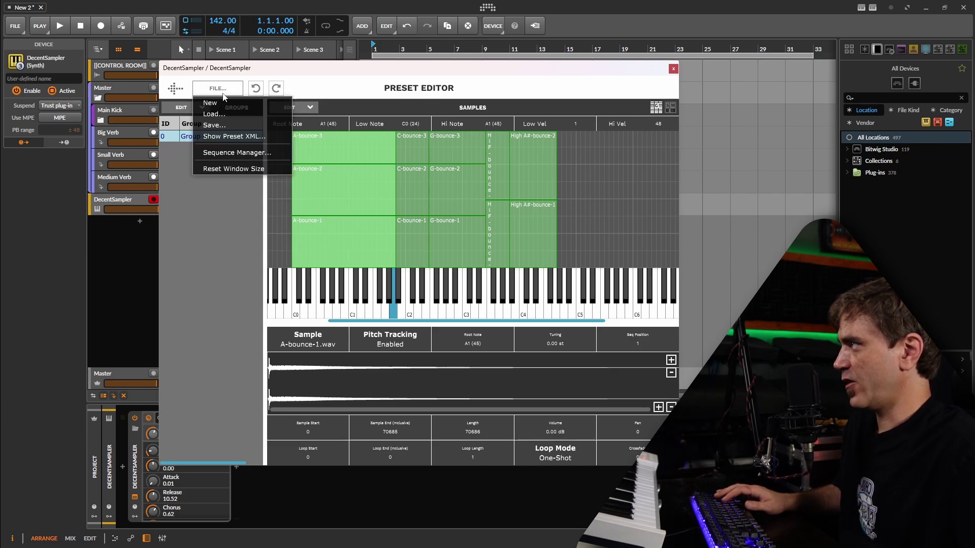
left_click(219, 127)
key("Return")
Step: Return to the main DecentSampler view and reload the Music Box preset with the extended key range
left_click(181, 94)
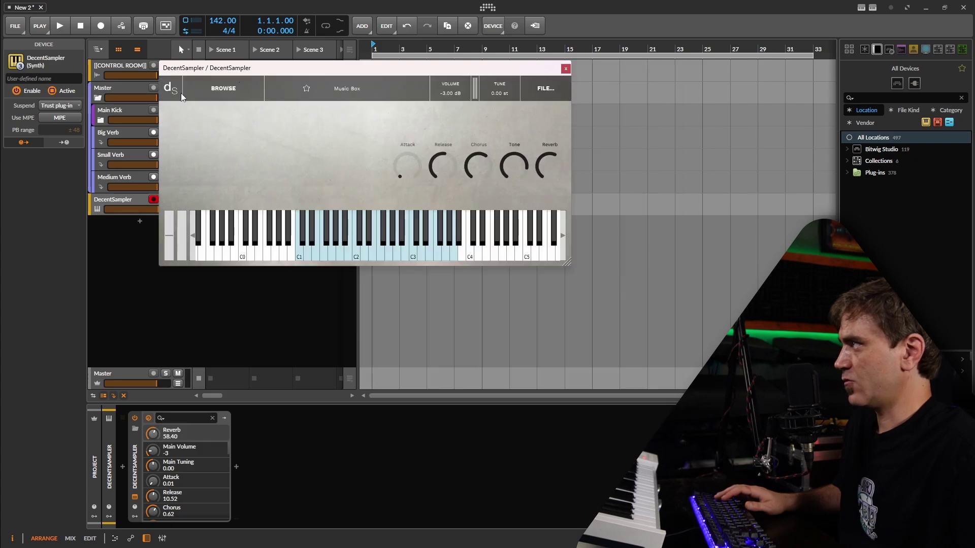
left_click(545, 88)
left_click(544, 144)
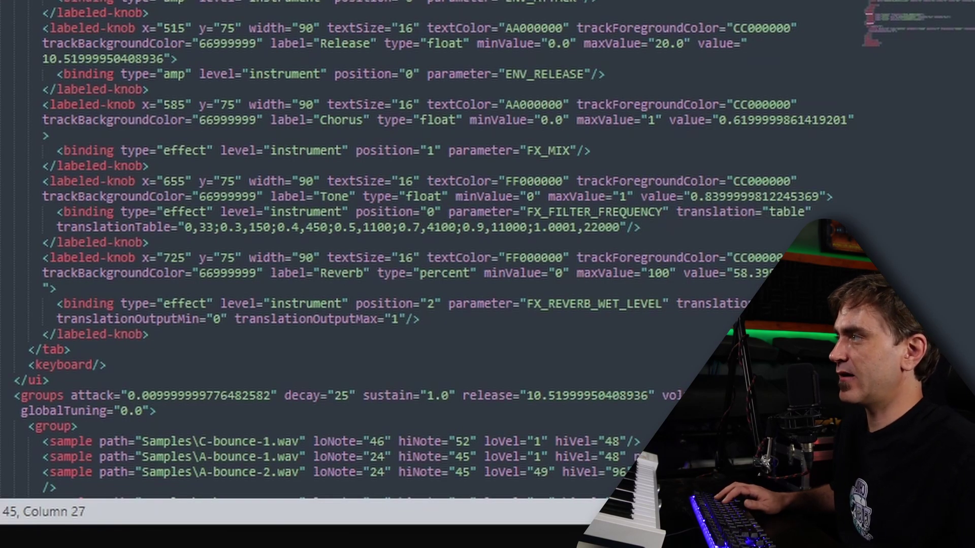
Step: Add the attribute roomsize="1.0" to the reverb effect, before wetLevel, in the preset's XML effects section
scroll(598, 274, "down", 4)
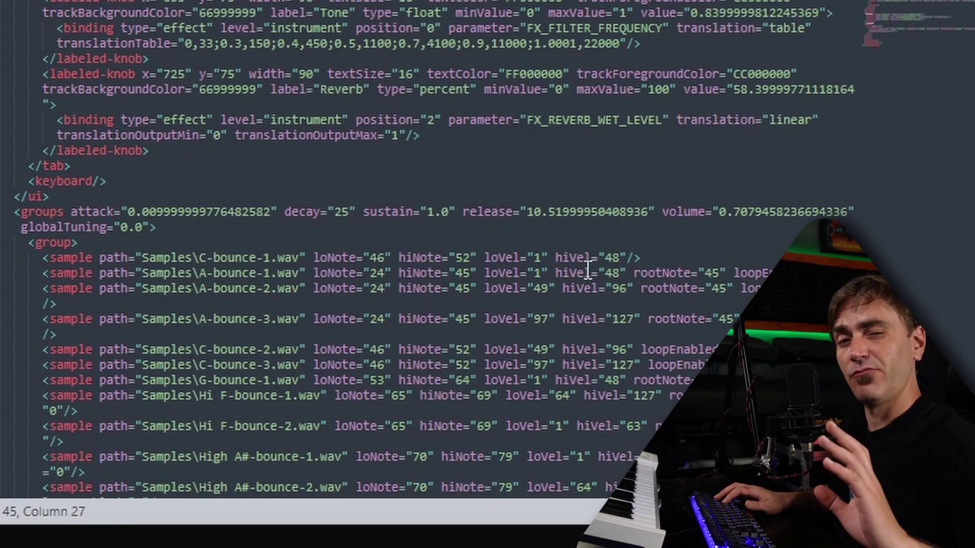
scroll(588, 270, "down", 6)
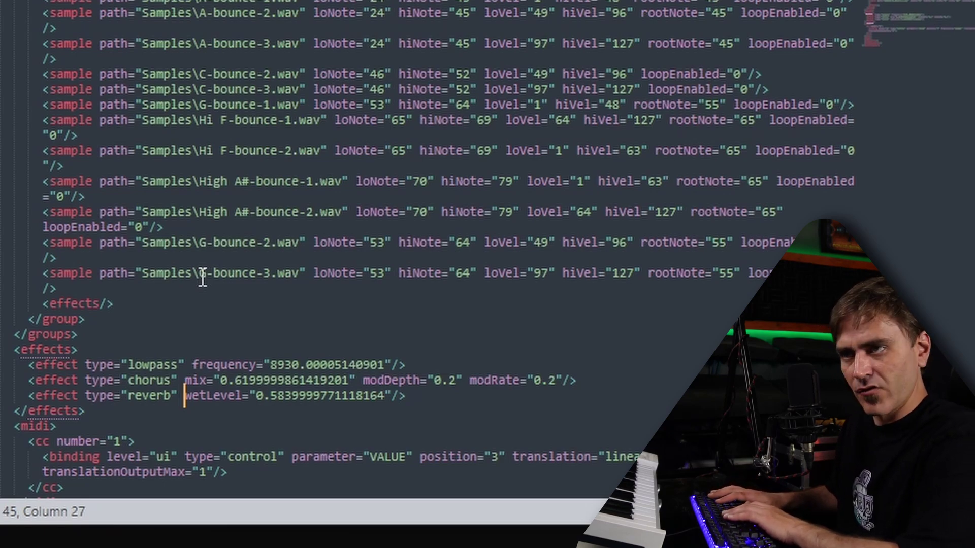
type("rb\" r")
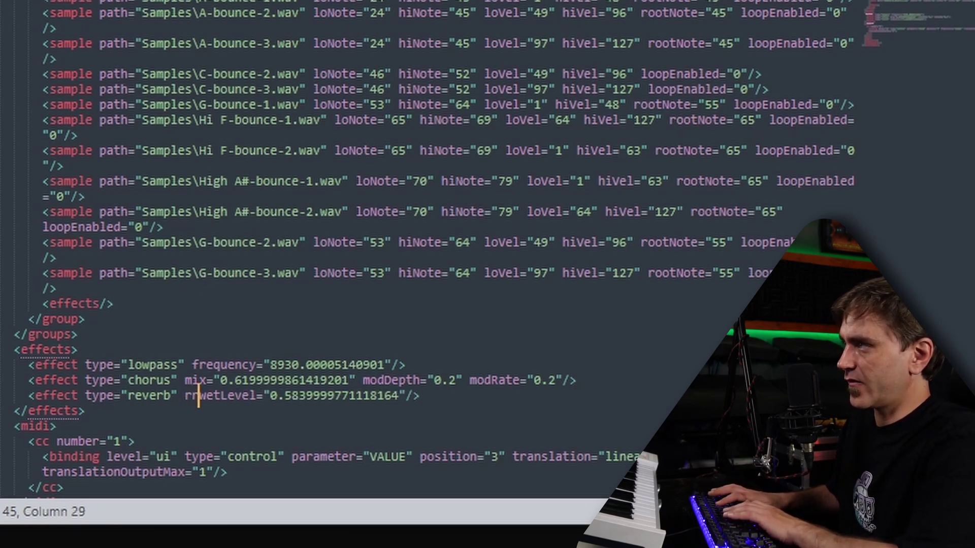
type("oomsize")
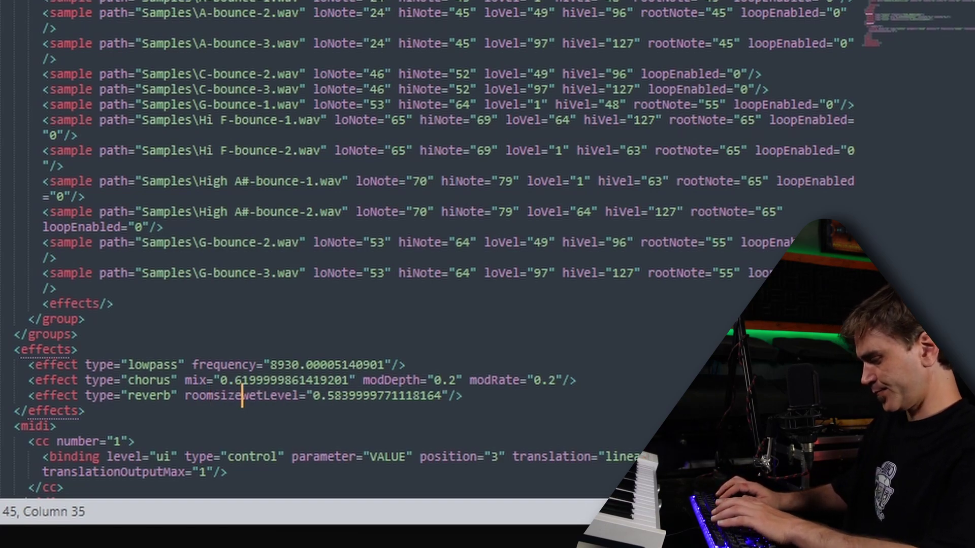
type("=\"\"")
key("Left")
key("Left")
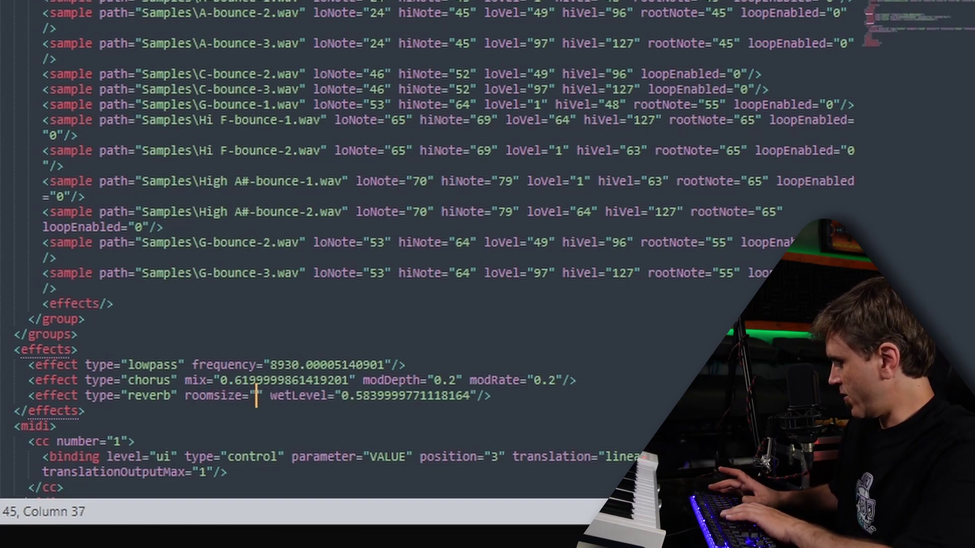
type("1.90")
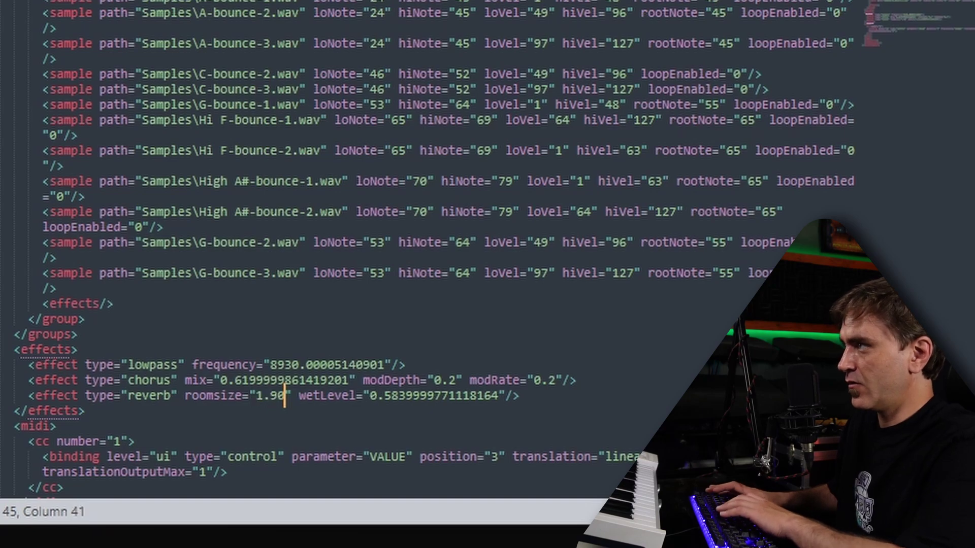
key("BackSpace")
type("0")
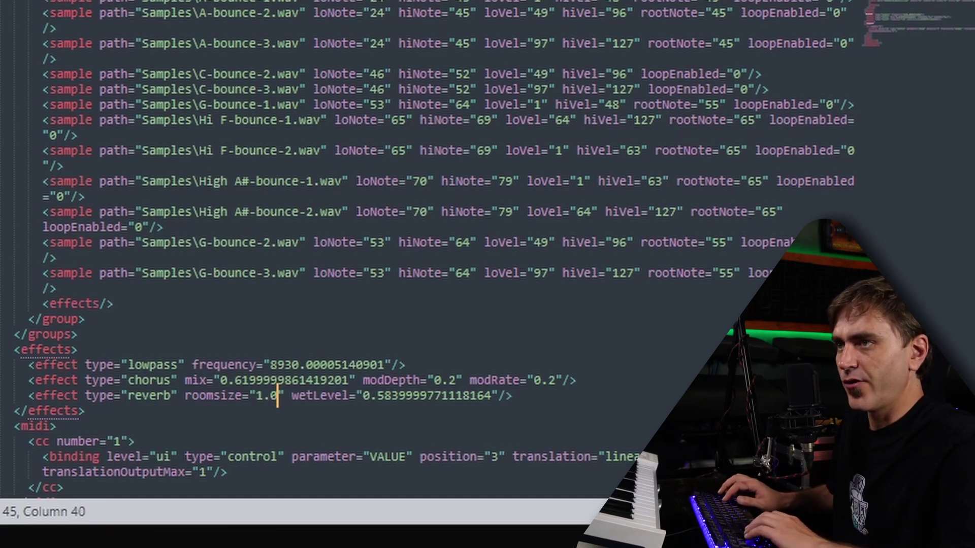
Step: Save Music Box.dspreset, switch back to DecentSampler and reload the preset with the new reverb setting
key("ctrl+s")
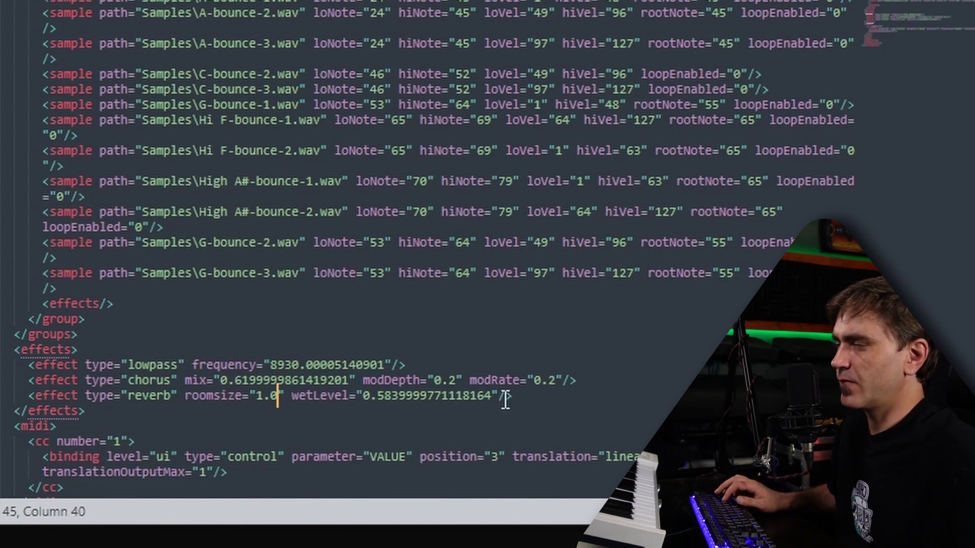
left_click(530, 384)
key("ctrl+s")
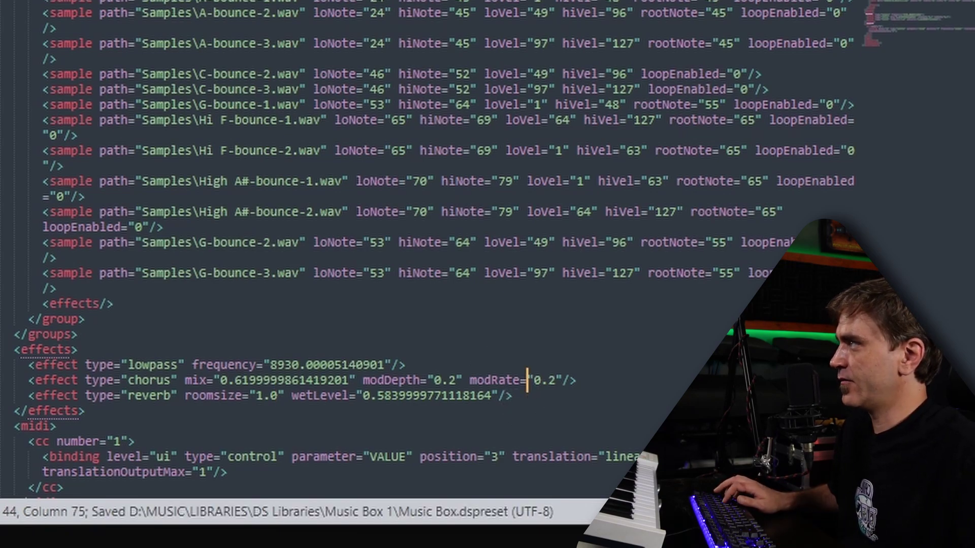
key("alt+Tab")
left_click(541, 90)
left_click(544, 140)
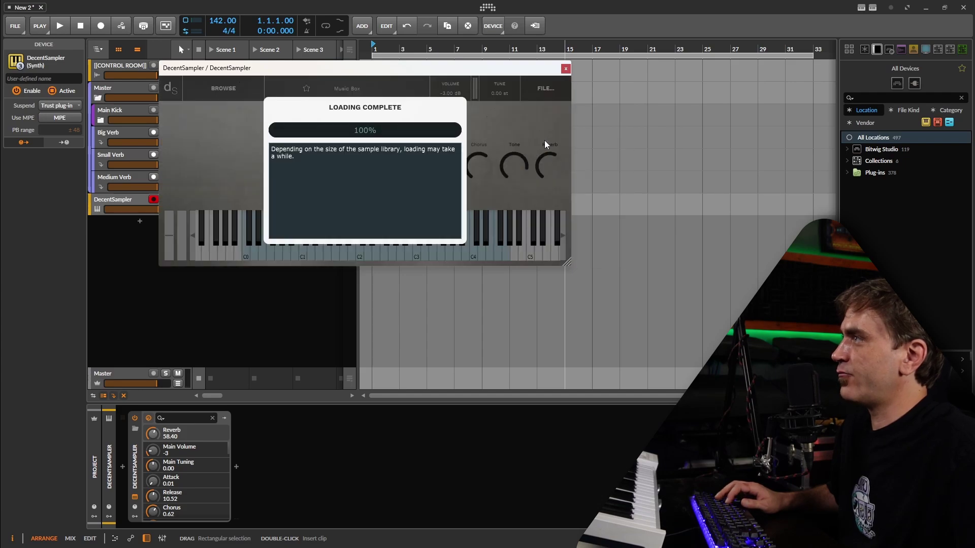